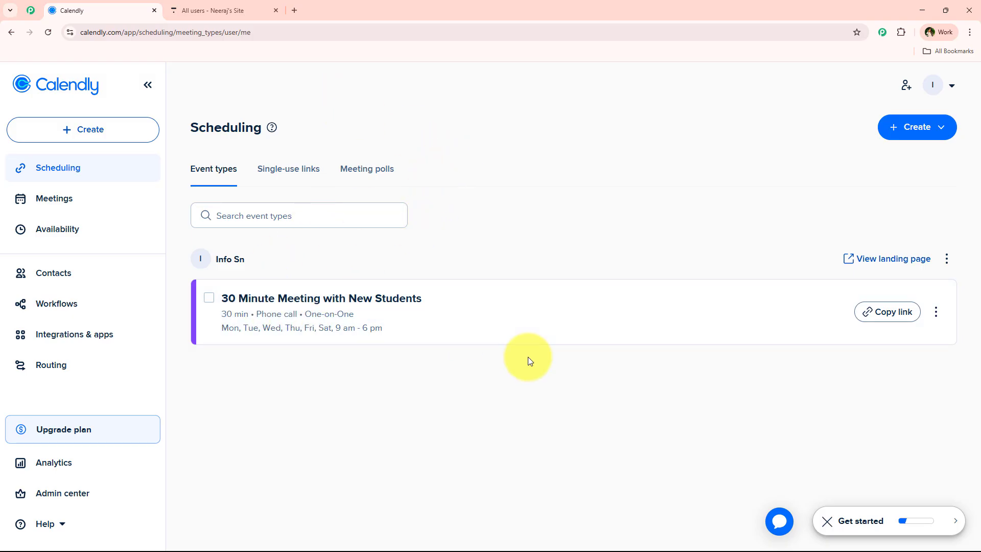
Look over the Thinkific user list and the Calendly event types in their open browser tabs
left_click(268, 9)
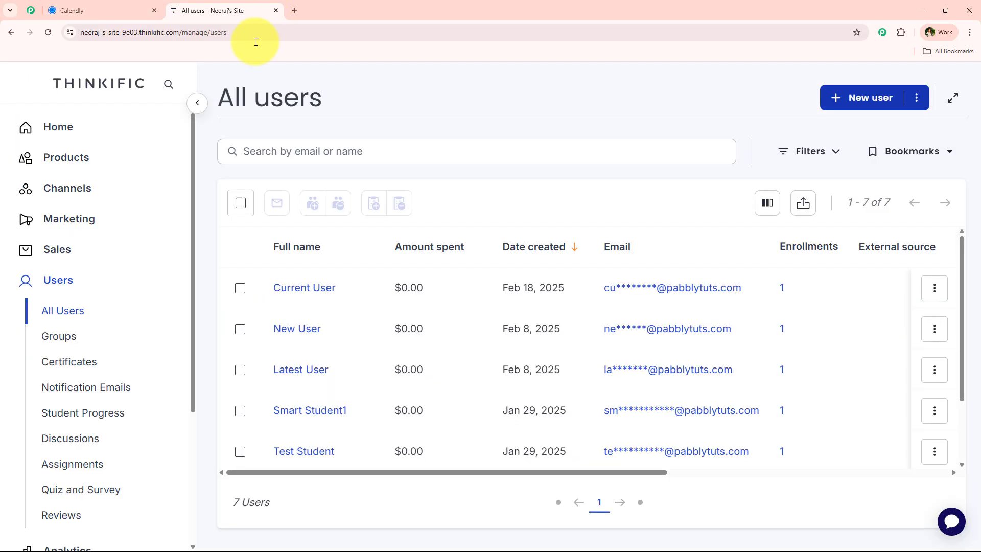
left_click(76, 9)
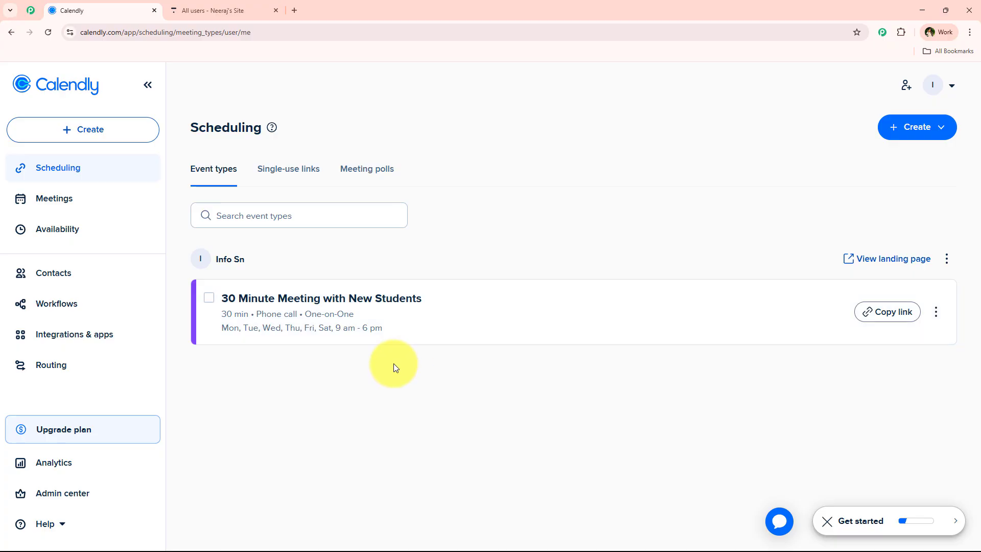
left_click(247, 10)
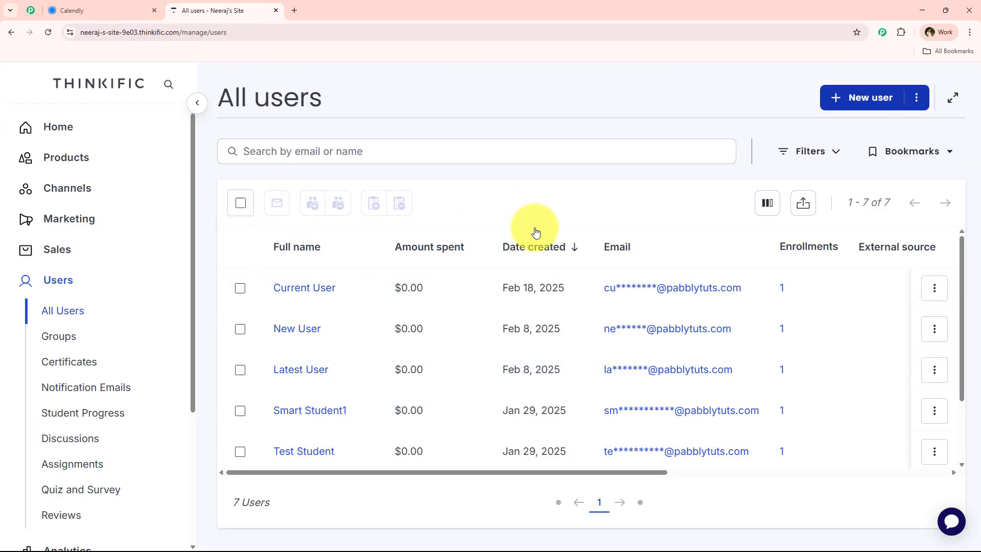
Open pabbly.com/connect in a new browser tab
left_click(295, 10)
type("pabbly.com/connect")
key("Return")
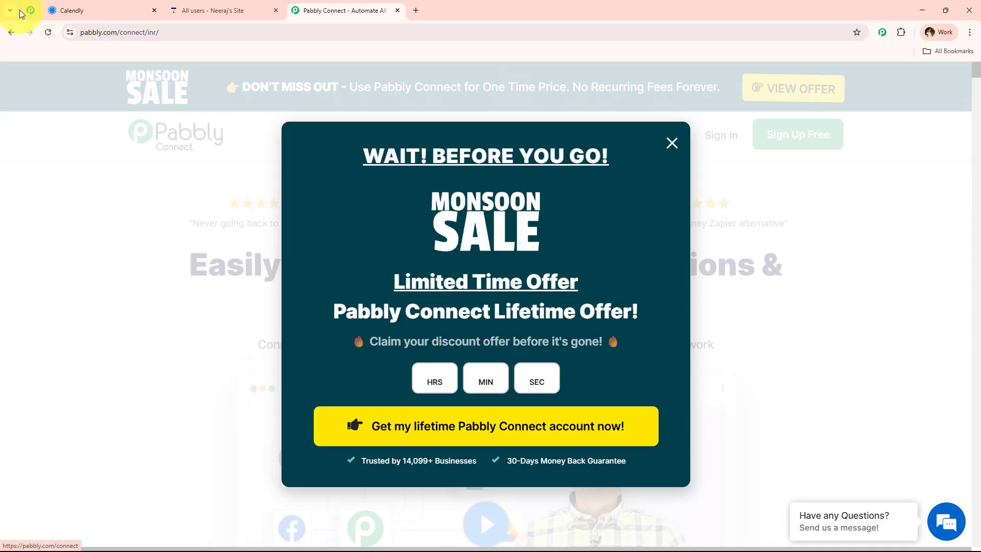
Read through the Pabbly Community page, from the membership benefits to the member videos and customer reviews
left_click(31, 11)
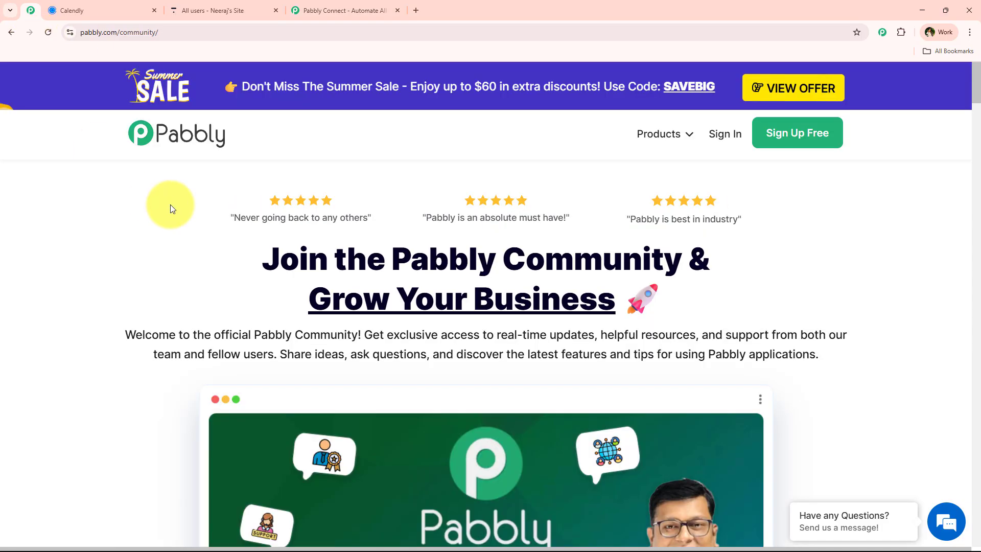
scroll(116, 200, "down", 7)
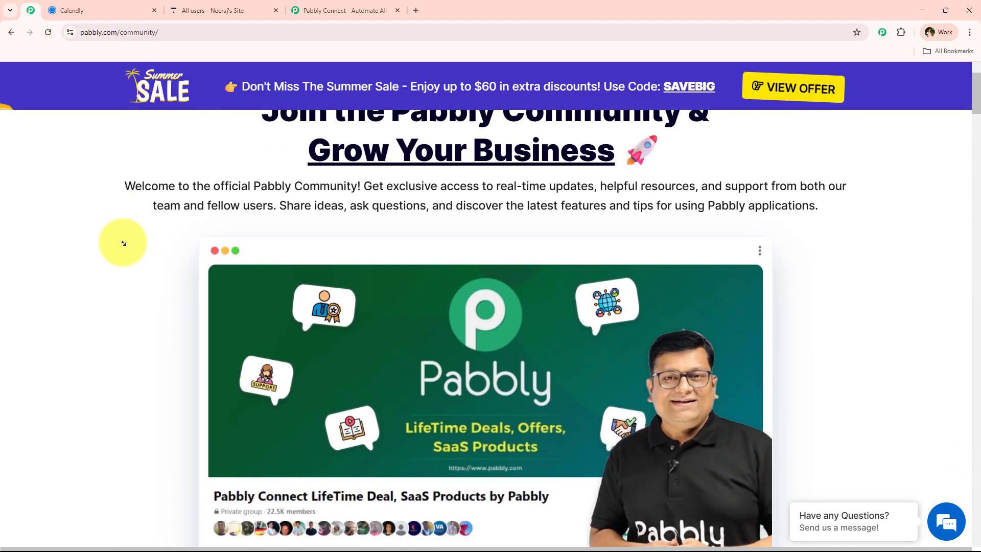
scroll(137, 213, "down", 4)
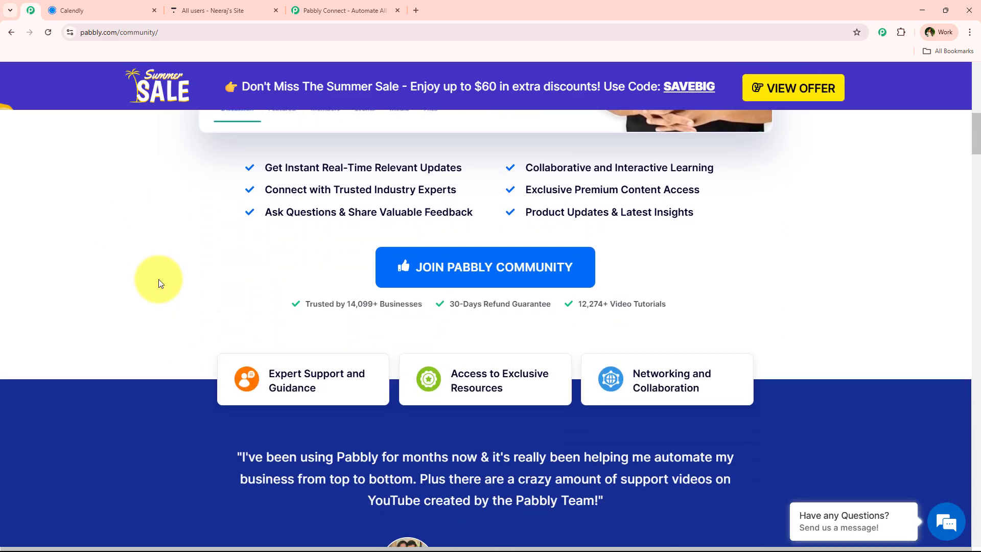
scroll(164, 311, "down", 2)
scroll(170, 325, "down", 6)
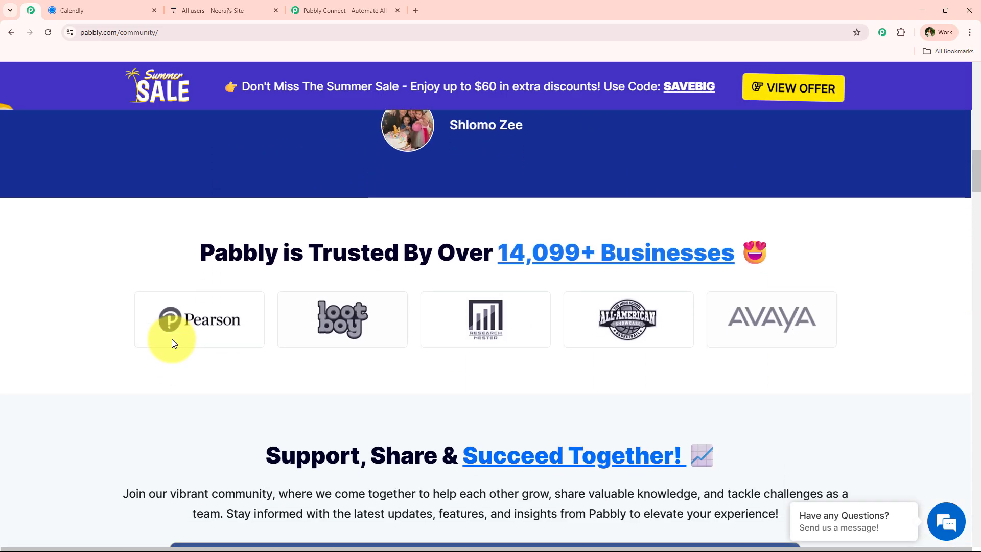
scroll(173, 385, "down", 6)
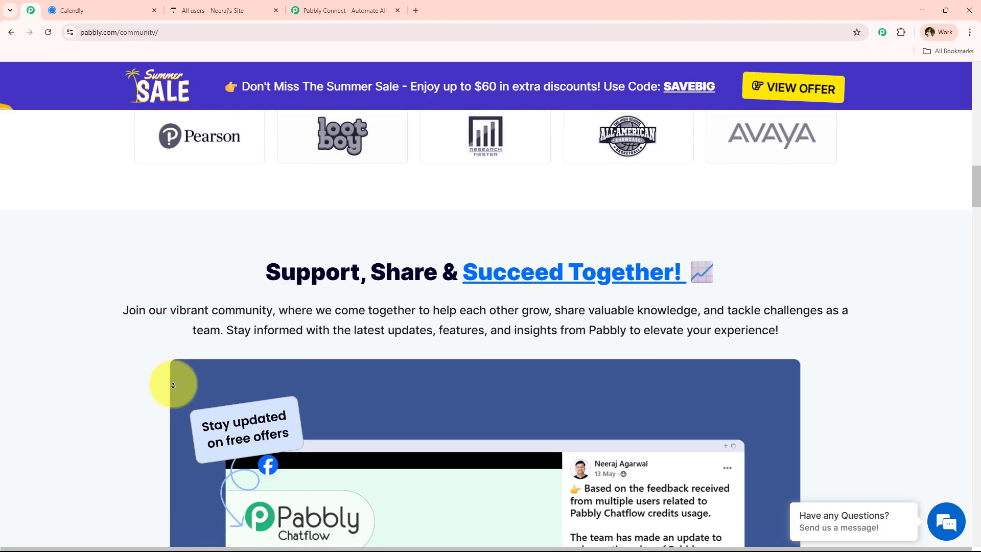
scroll(173, 385, "down", 5)
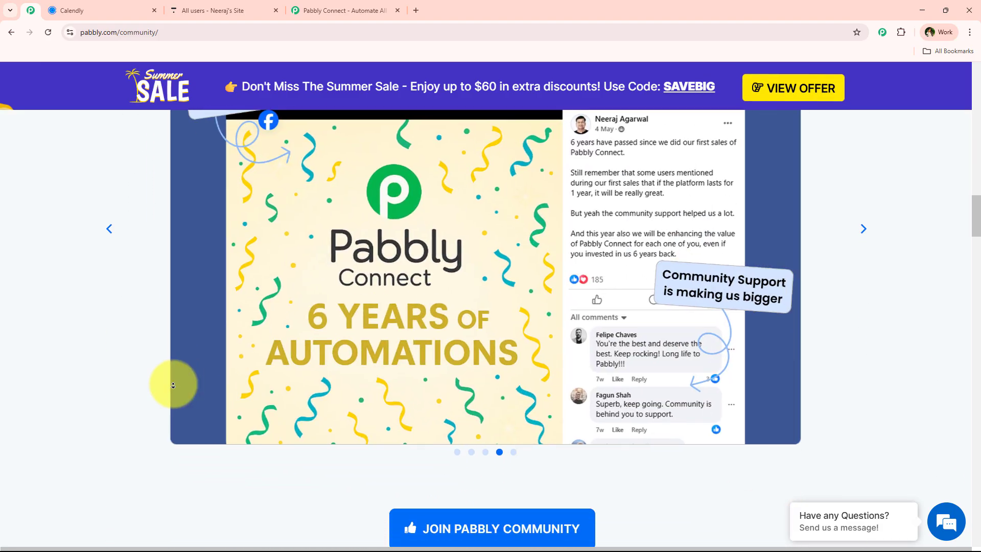
scroll(173, 385, "down", 6)
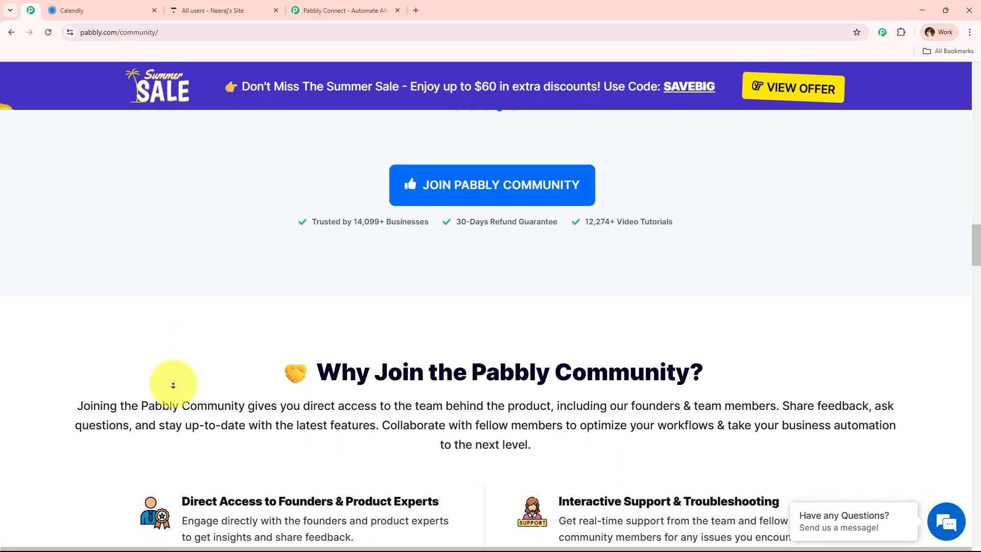
scroll(173, 385, "down", 6)
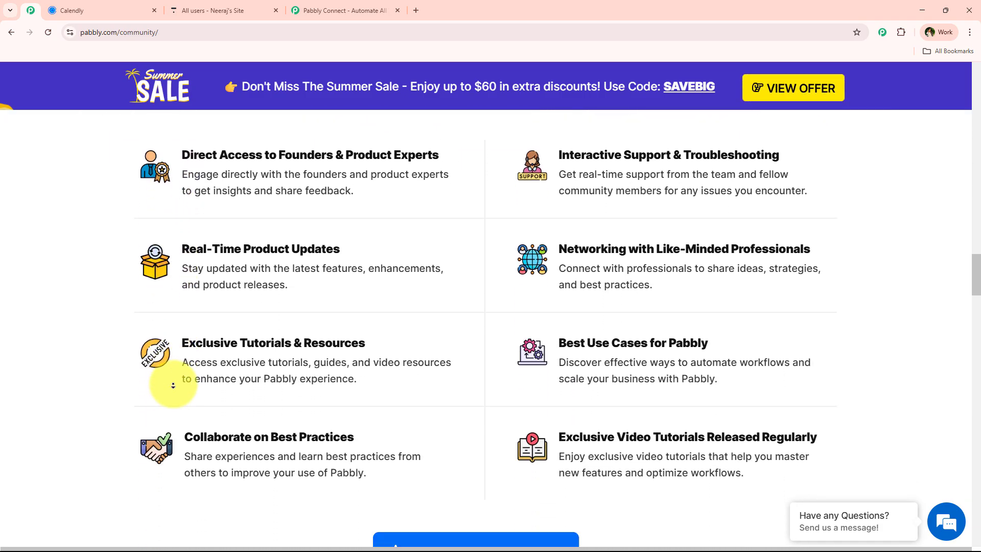
scroll(173, 385, "down", 6)
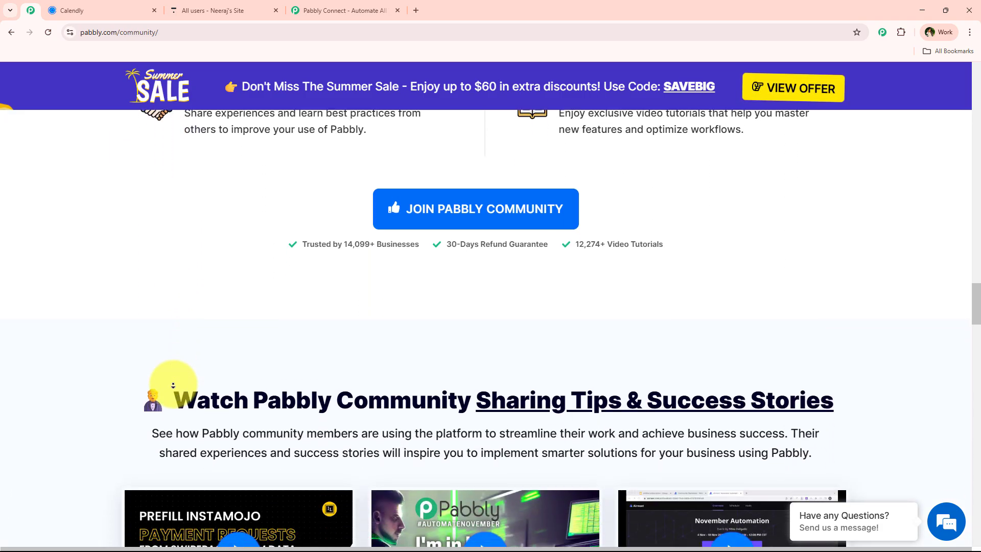
scroll(173, 385, "down", 6)
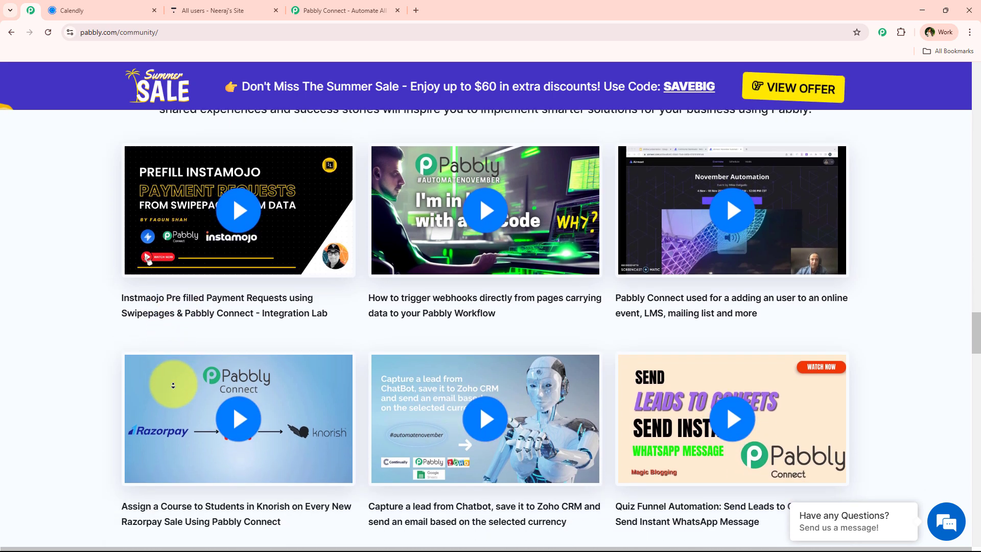
scroll(173, 385, "down", 6)
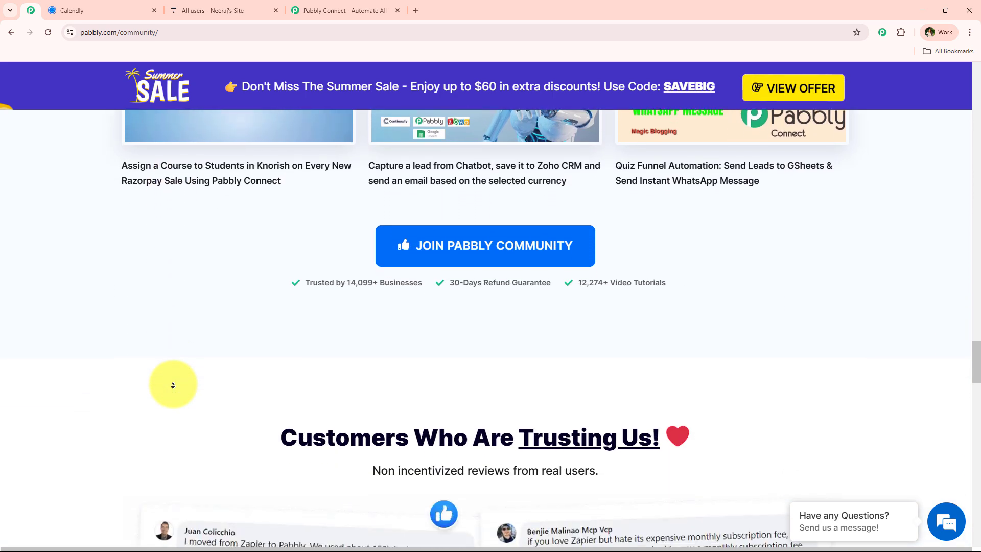
scroll(173, 385, "down", 4)
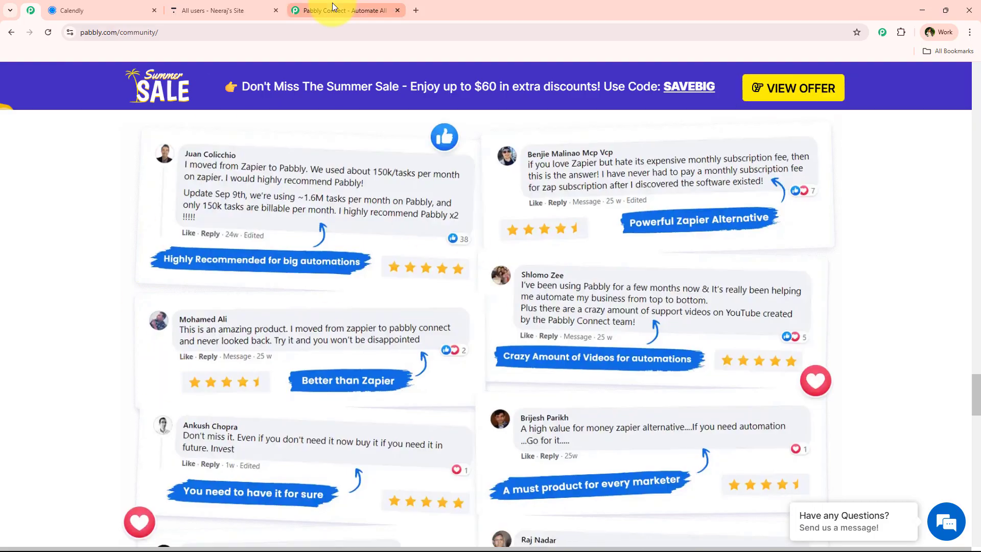
Return to the Pabbly Connect site, dismiss the sale offer, and access Pabbly Connect from the Pabbly apps page
left_click(332, 3)
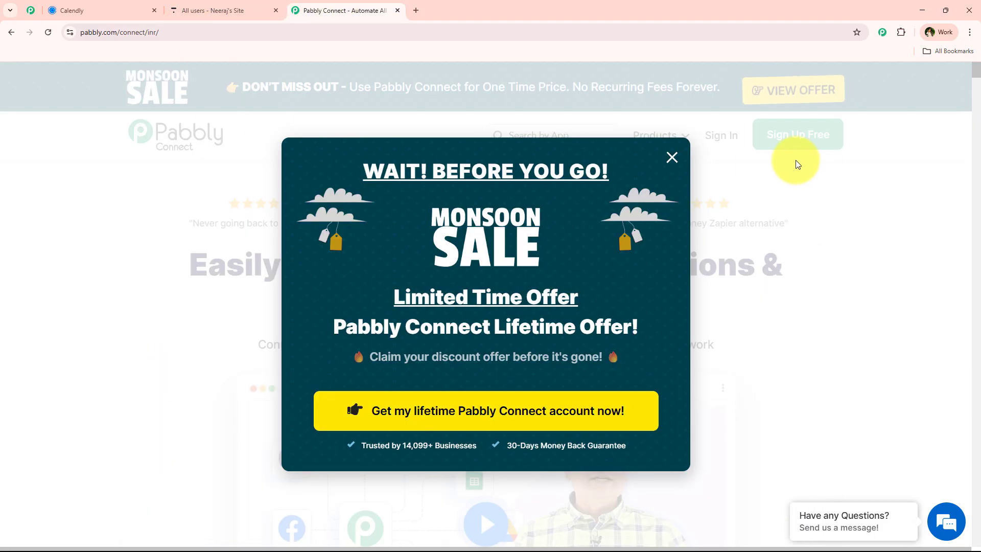
left_click(672, 156)
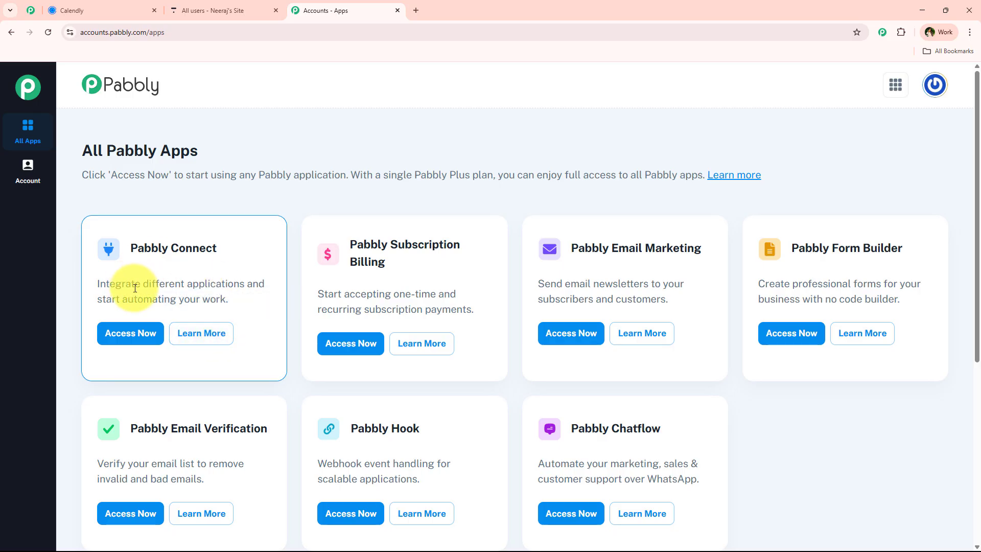
left_click_drag(145, 286, 250, 284)
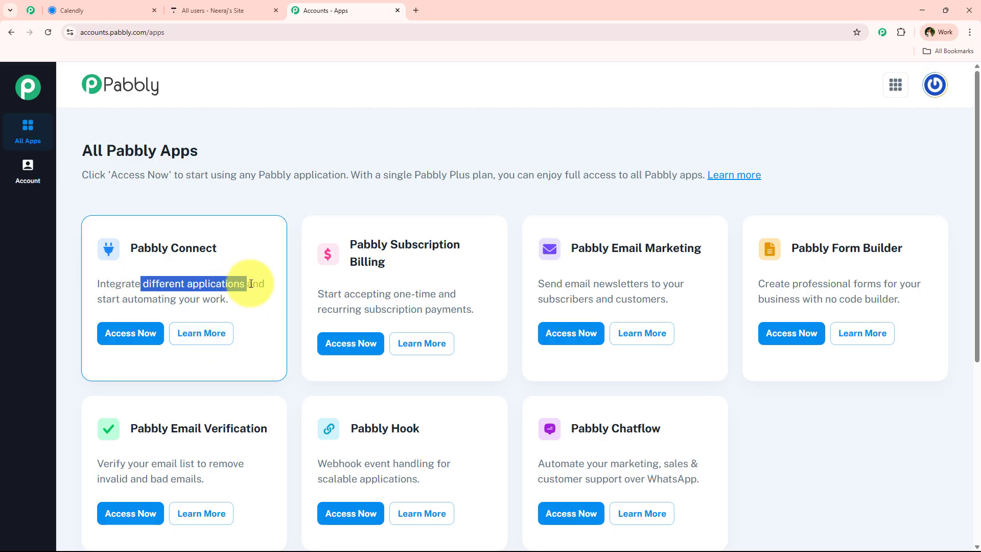
left_click(122, 333)
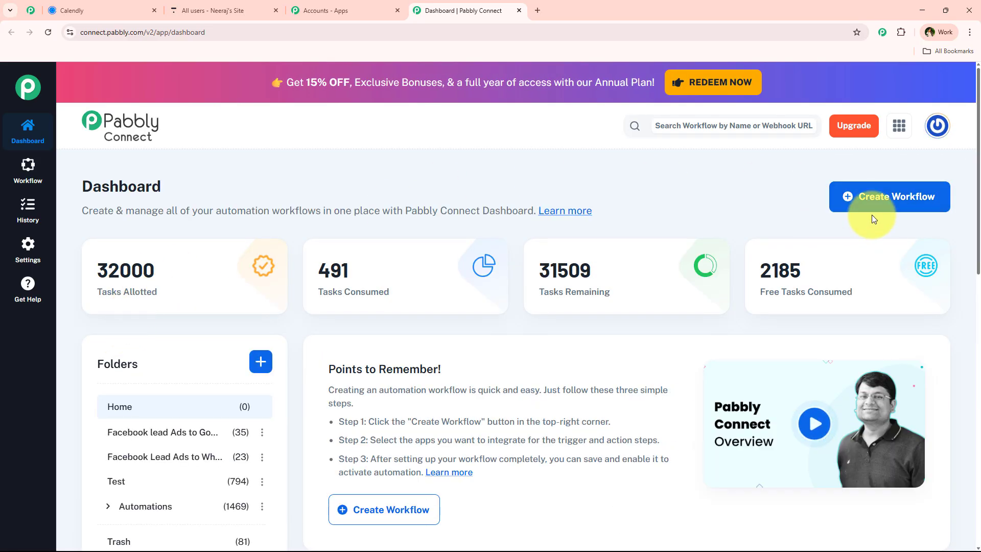
left_click(869, 196)
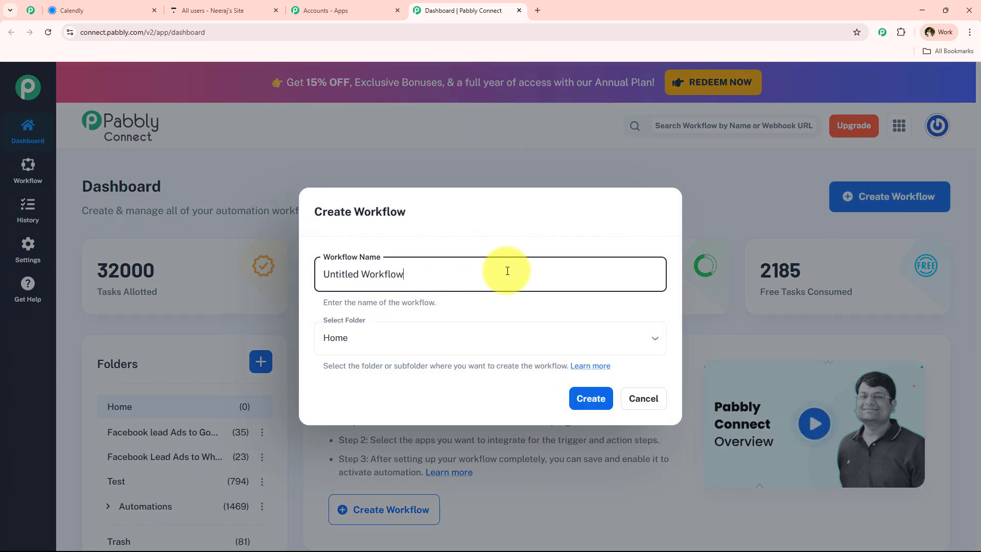
triple_click(507, 271)
left_click(453, 336)
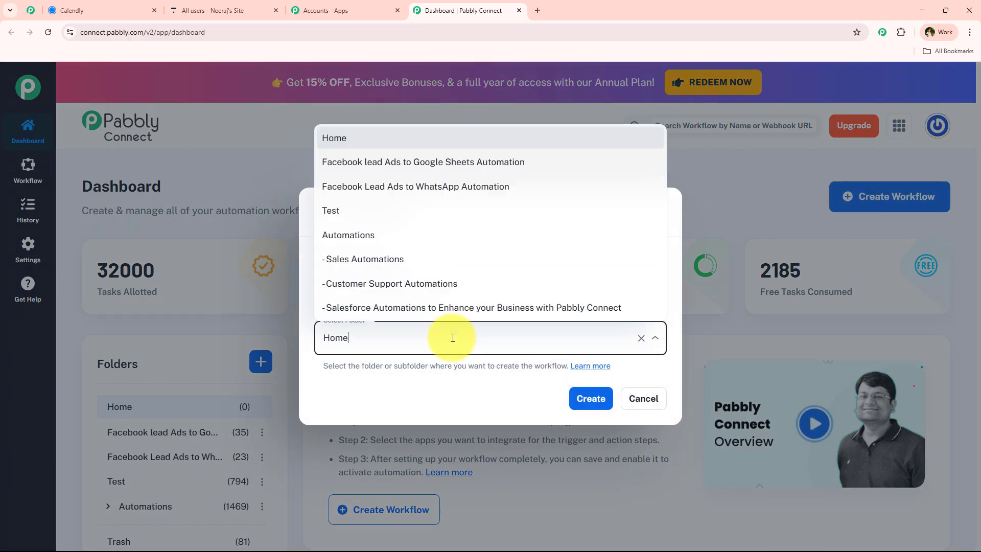
left_click(433, 404)
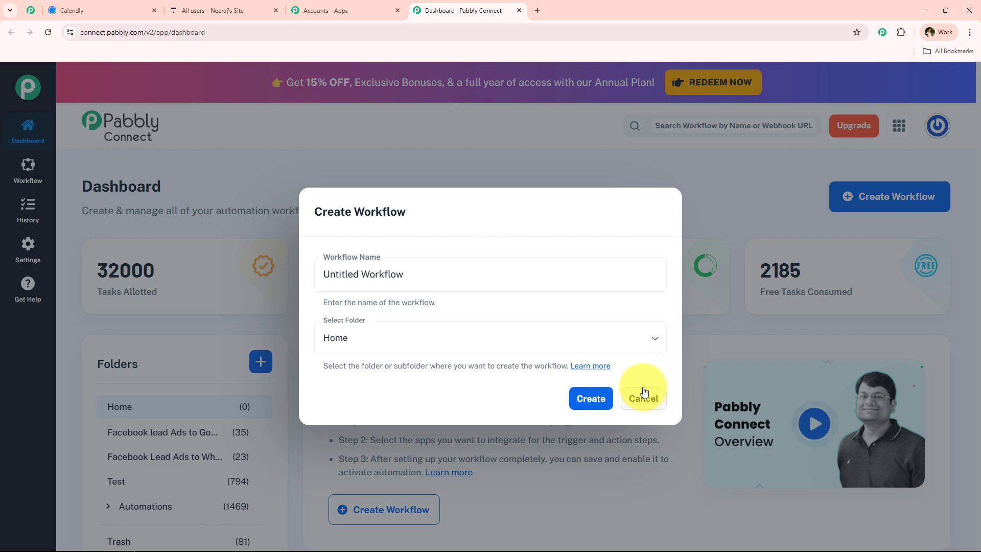
left_click(644, 397)
Examine the dashboard's workflow folders, including the Automations subfolders, and view the form for creating a folder
scroll(122, 358, "down", 3)
left_click(108, 353)
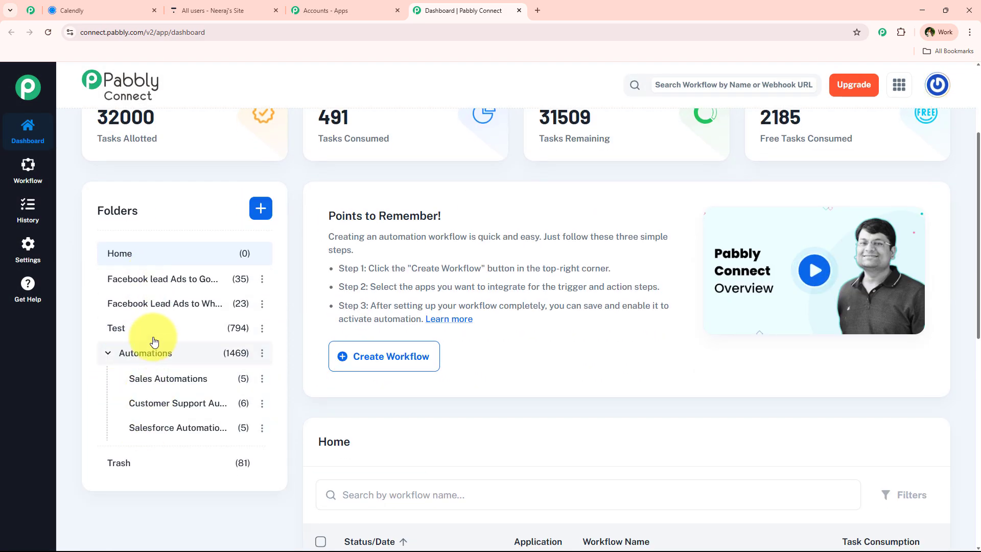
scroll(184, 280, "up", 1)
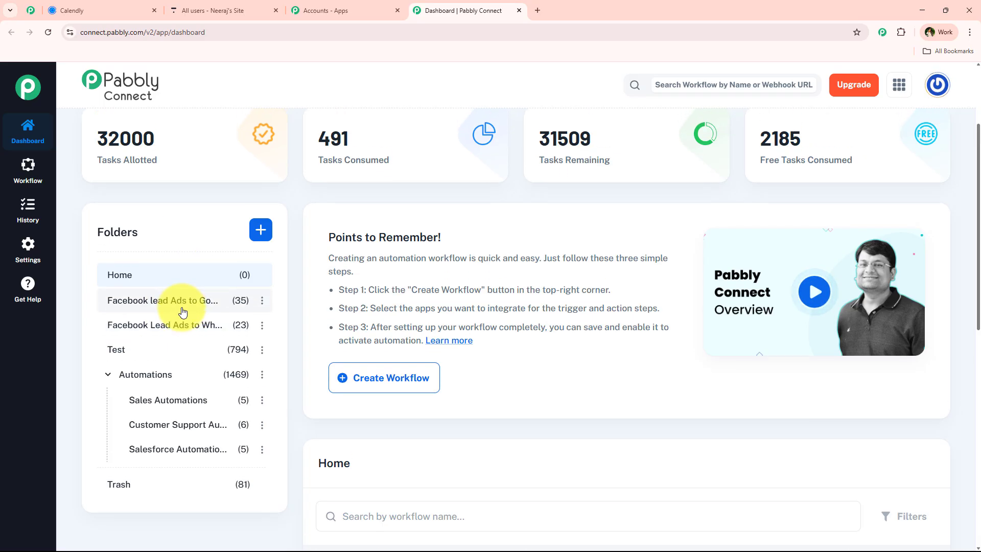
scroll(182, 313, "down", 1)
scroll(184, 311, "up", 3)
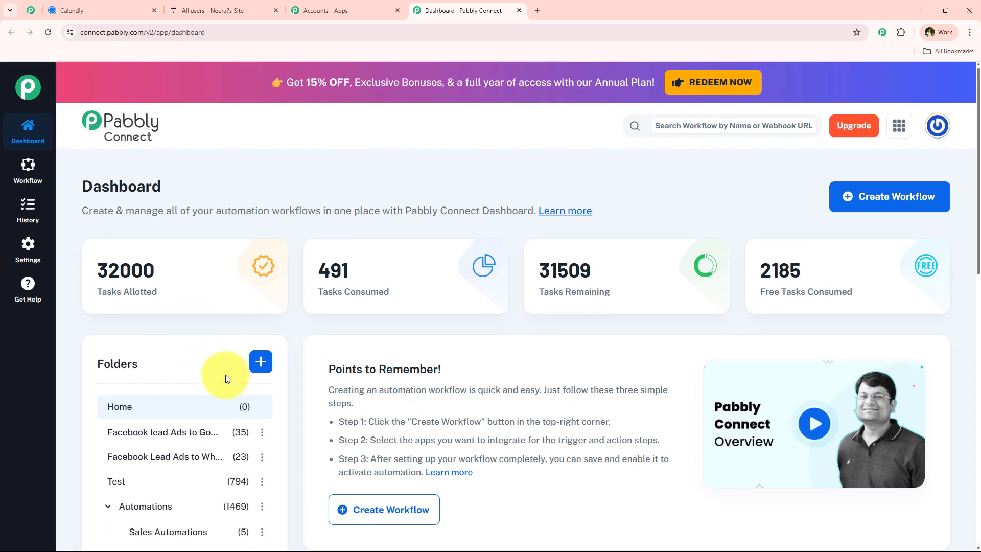
left_click(258, 362)
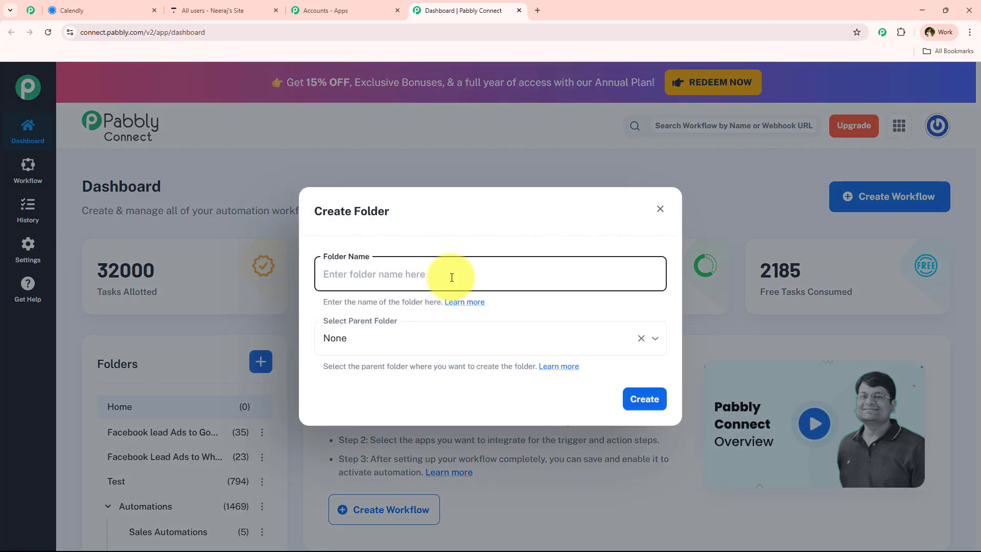
left_click(662, 212)
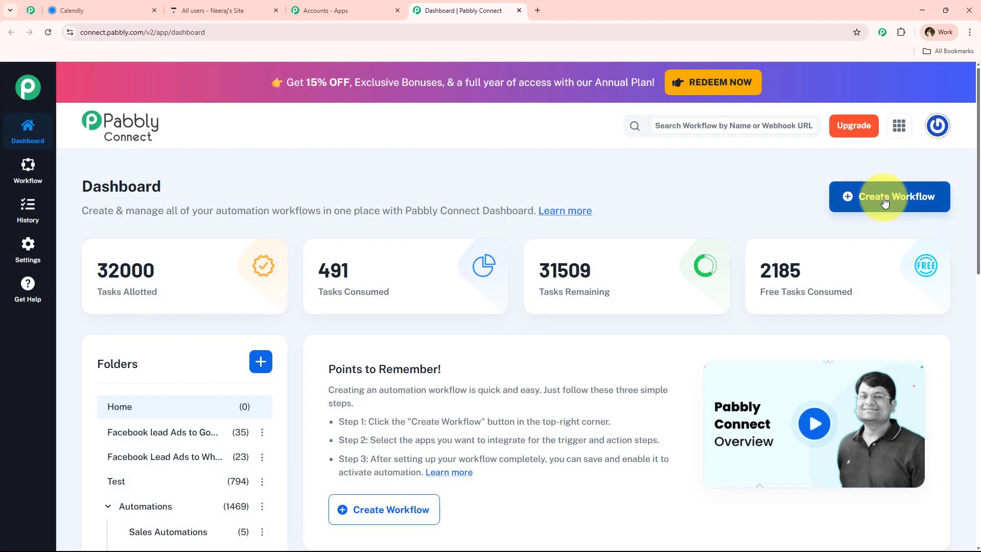
Start a new workflow and choose Automations as its folder
left_click(871, 196)
left_click(390, 338)
left_click(376, 230)
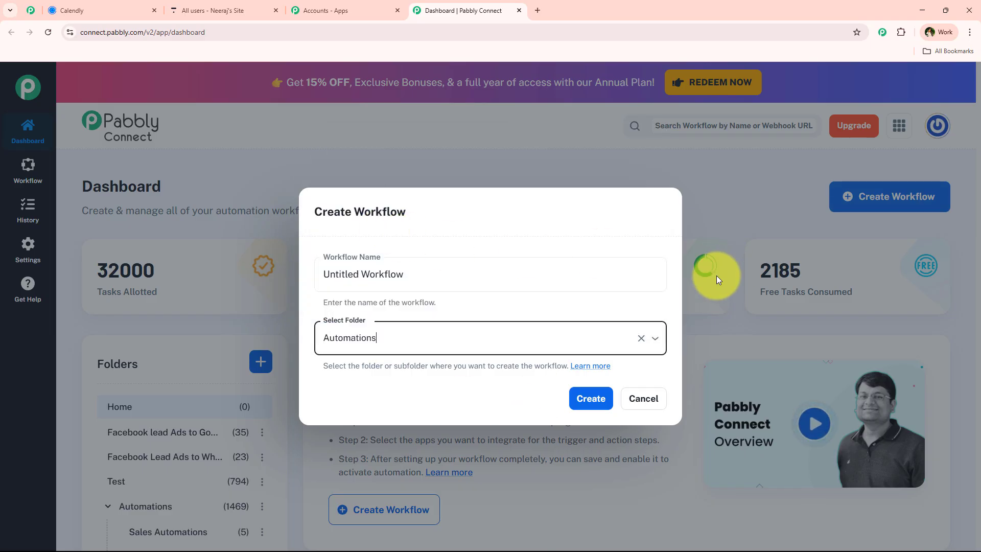
Name the workflow "Automatically Enroll Learners in Thinkific from Calendly Sessions" and create it
left_click_drag(661, 275, 281, 267)
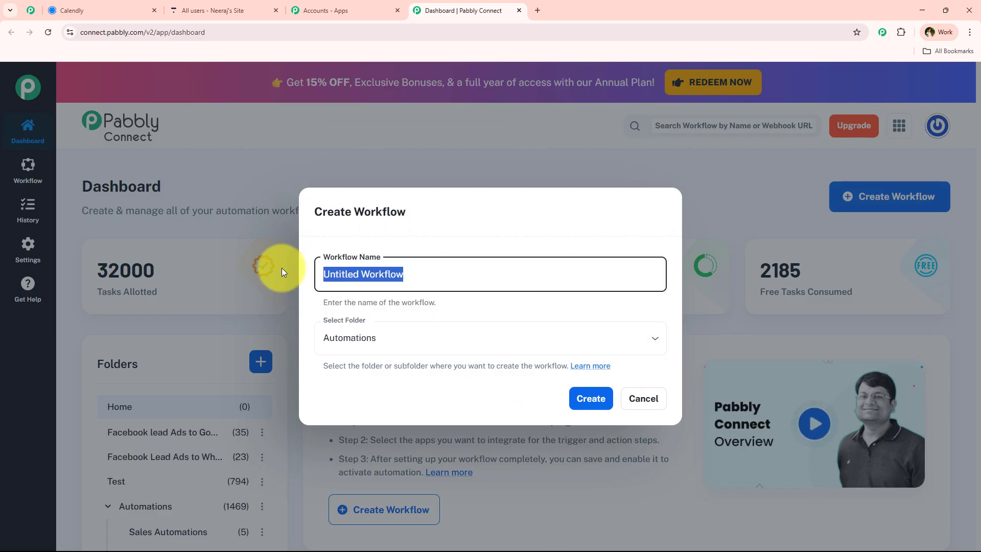
type("\"How to Automatically Enroll Learners in Thinkific from Calendly Sessions \"")
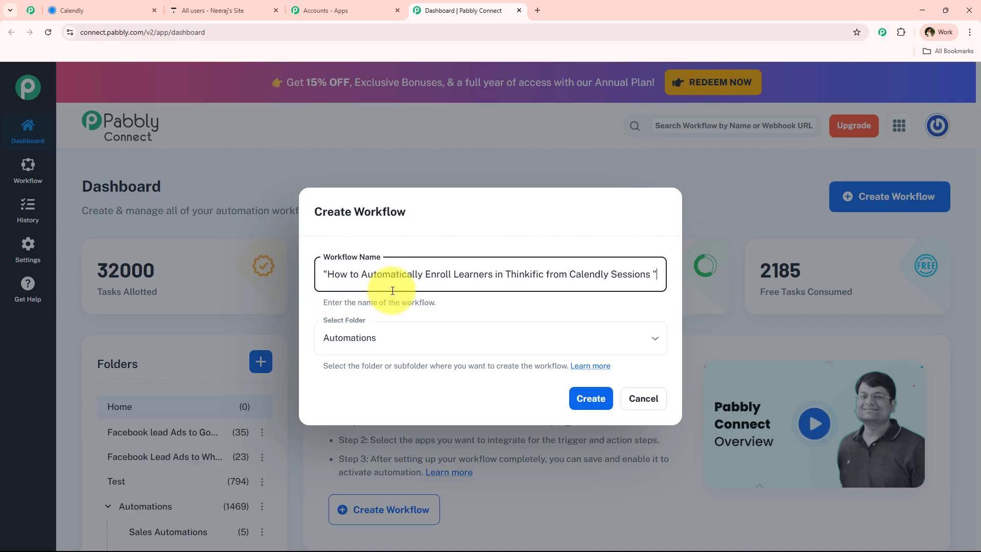
left_click_drag(324, 274, 363, 275)
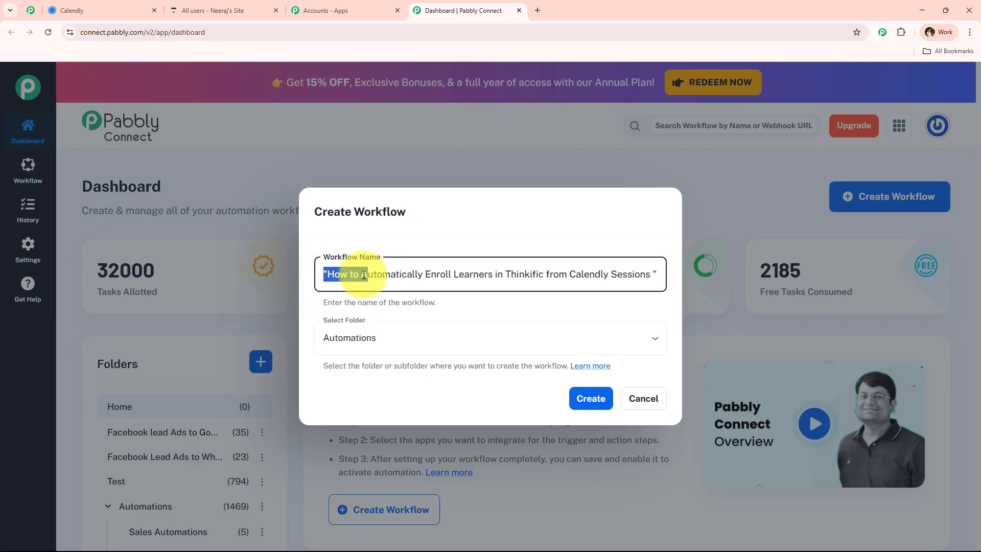
key("BackSpace")
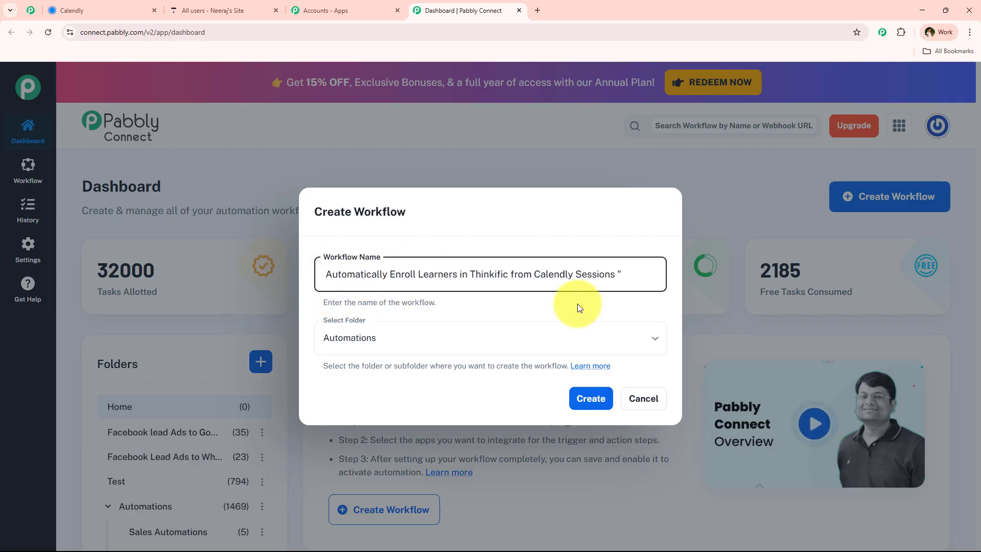
left_click_drag(622, 274, 616, 272)
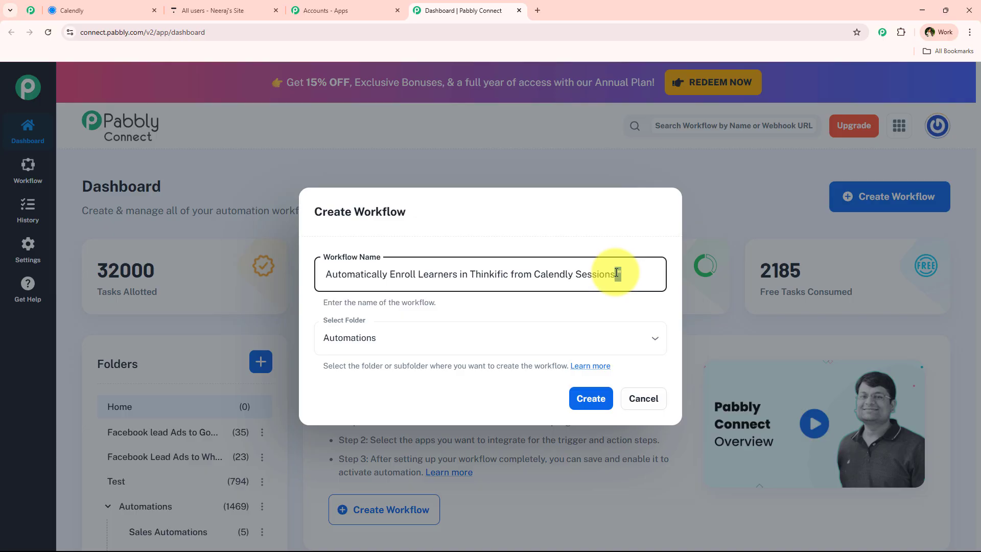
left_click(589, 397)
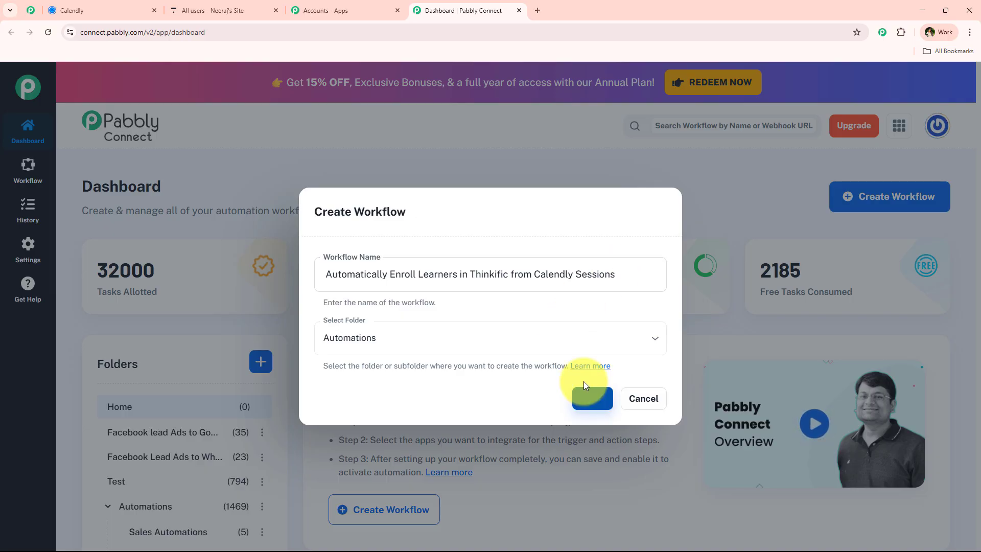
Create the named workflow and collapse its trigger step to view the trigger and action descriptions
left_click(610, 397)
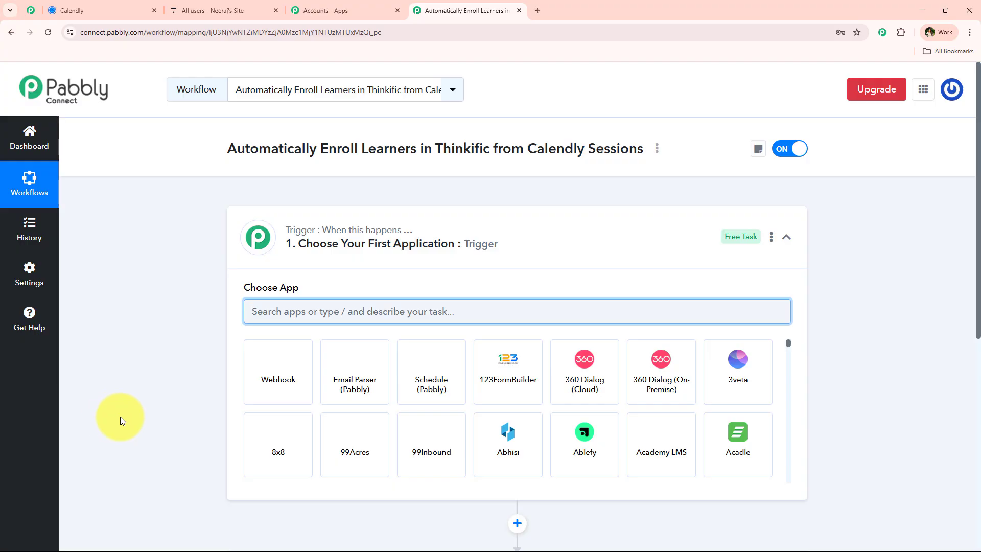
left_click(558, 222)
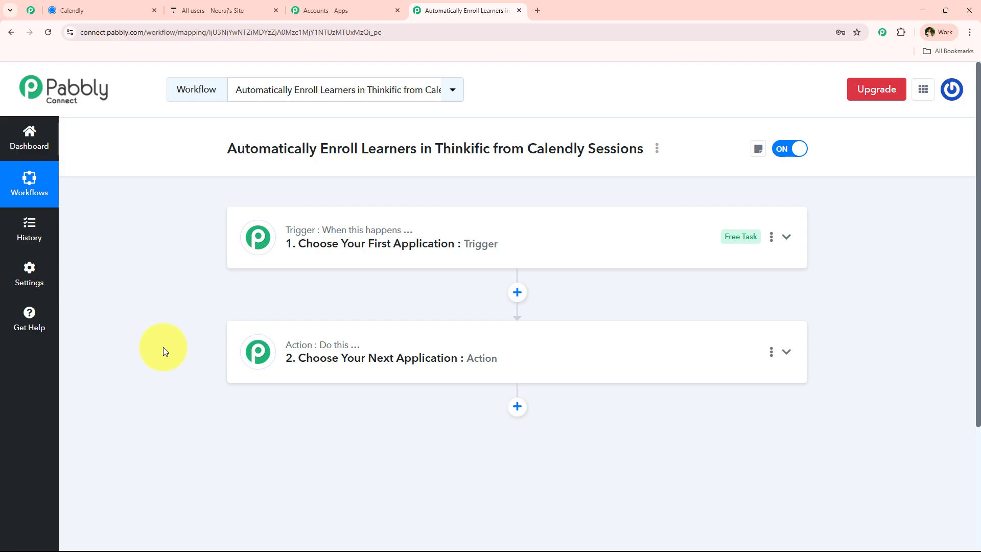
mouse_move(326, 229)
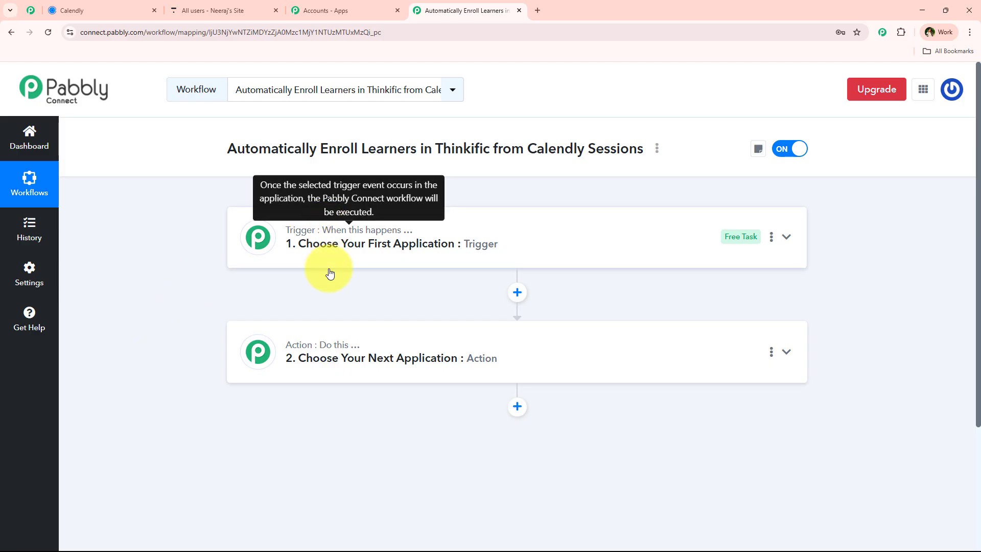
mouse_move(331, 347)
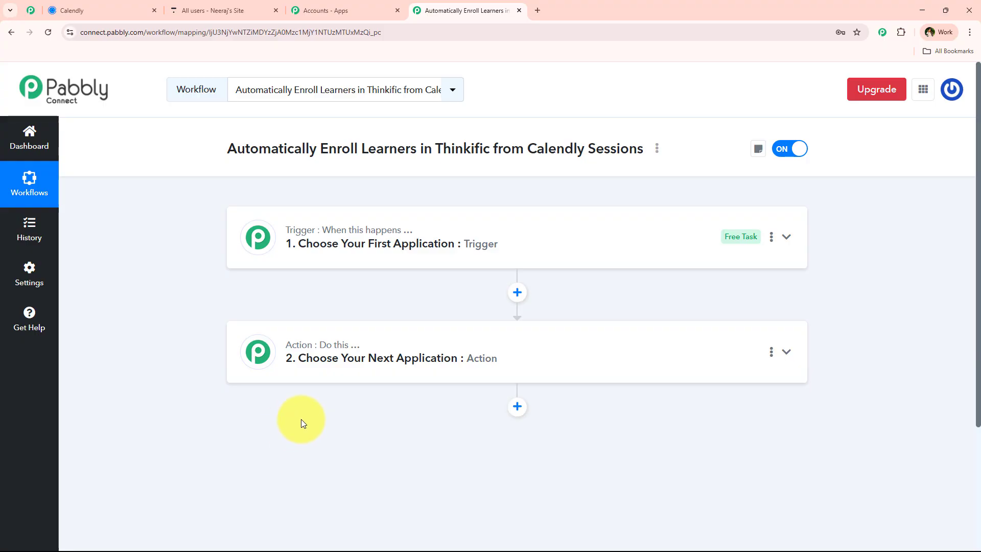
Set Calendly as the trigger application with Invitee Created (User) as the trigger event
left_click(324, 263)
left_click(468, 317)
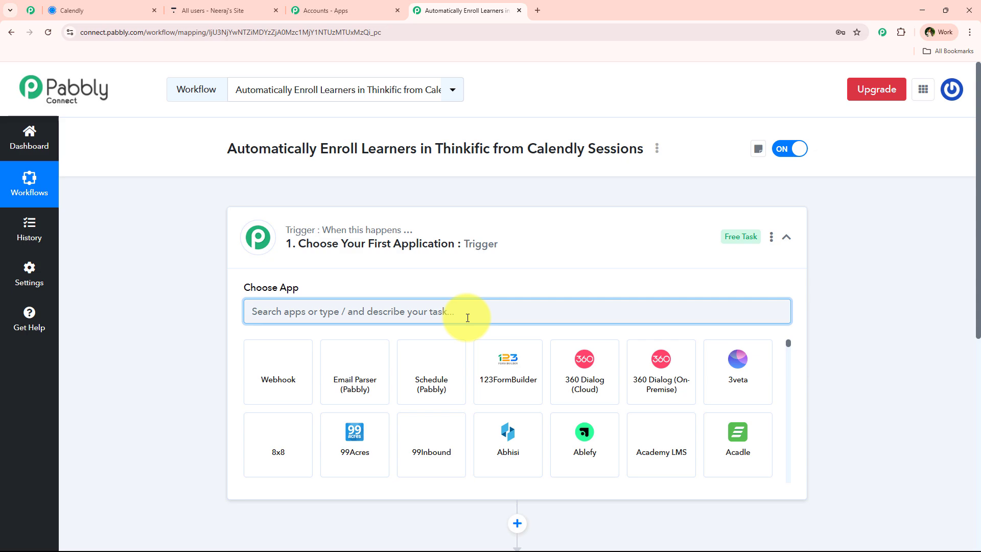
type("ca")
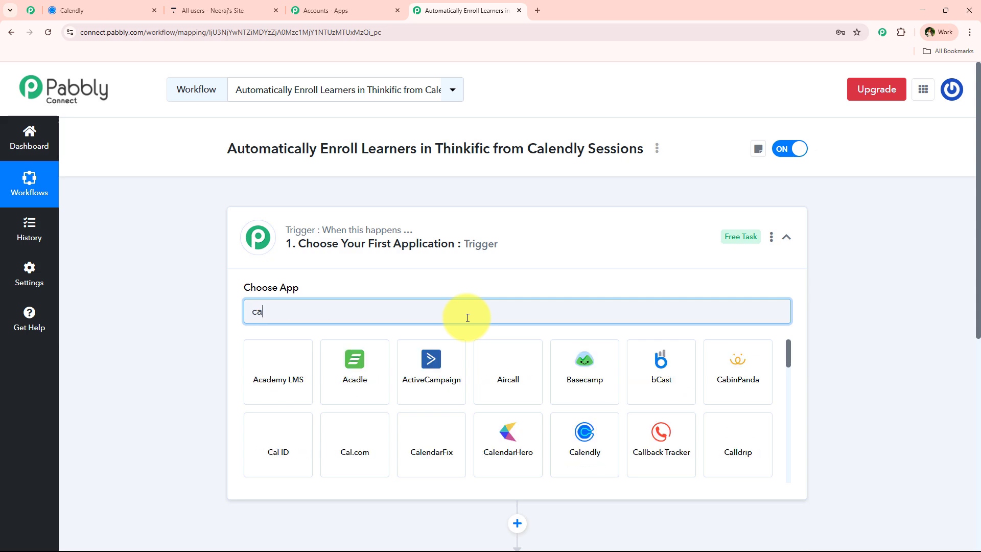
left_click(592, 436)
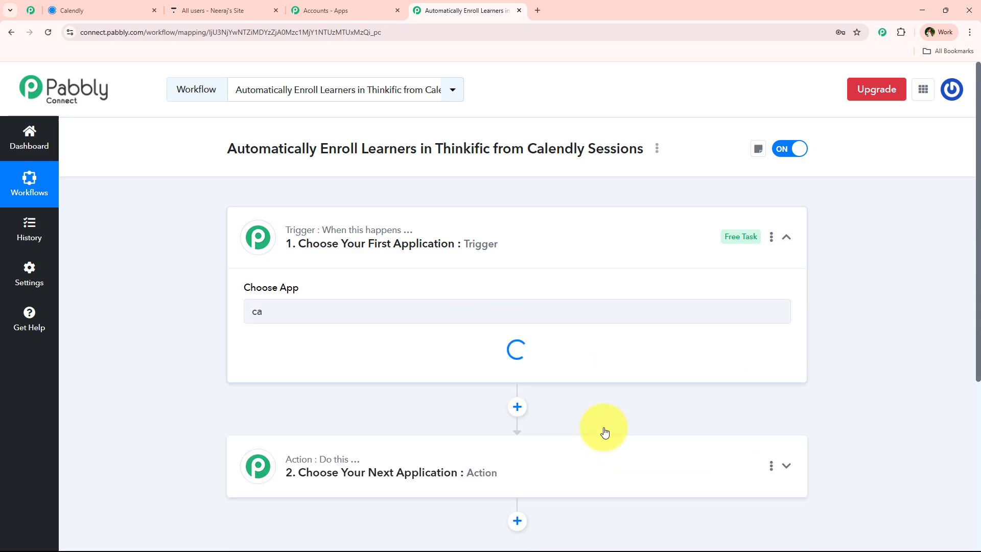
left_click(327, 360)
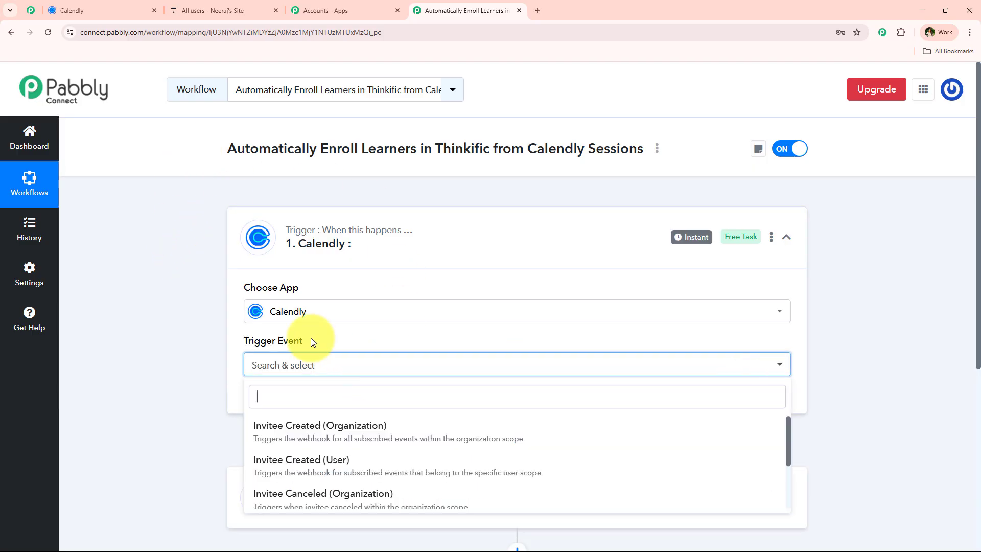
scroll(405, 374, "down", 1)
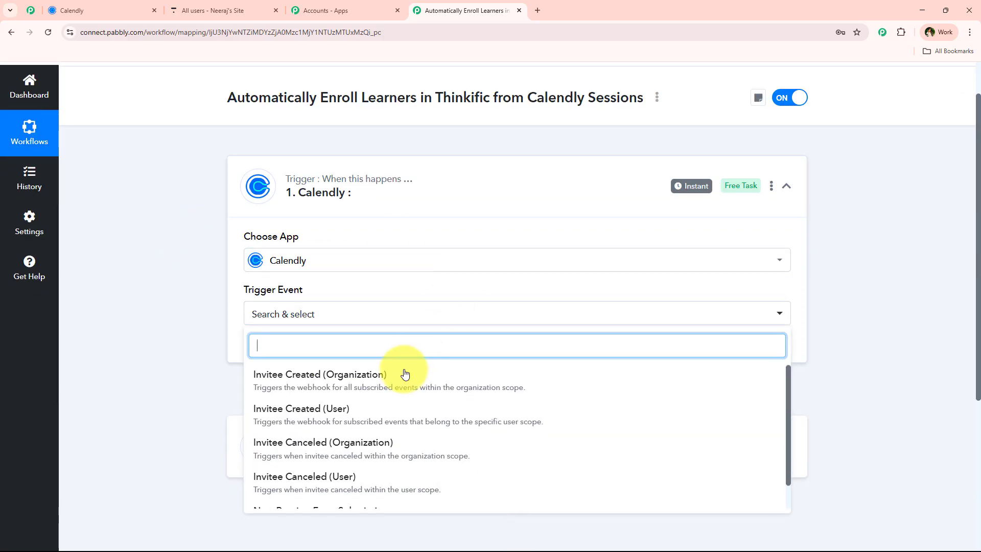
left_click(280, 415)
Connect the Calendly account to the trigger through a new connection named Calendly #18 and authorize access
left_click(270, 358)
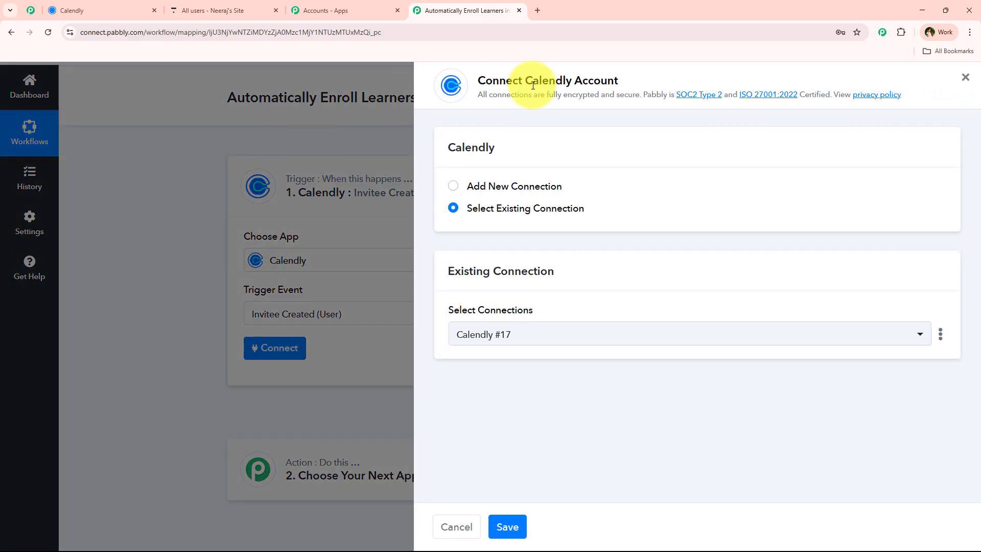
left_click_drag(478, 81, 716, 77)
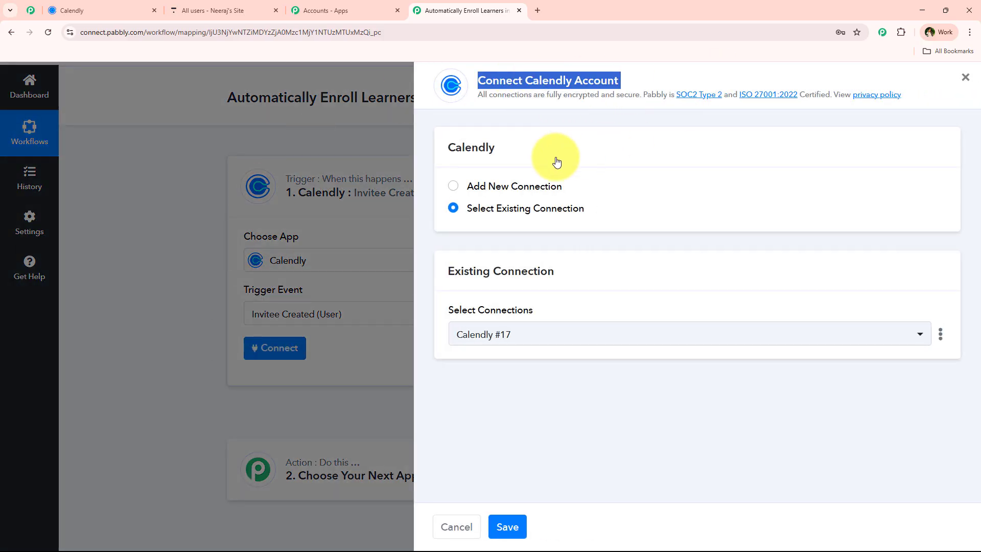
left_click(525, 189)
left_click(523, 361)
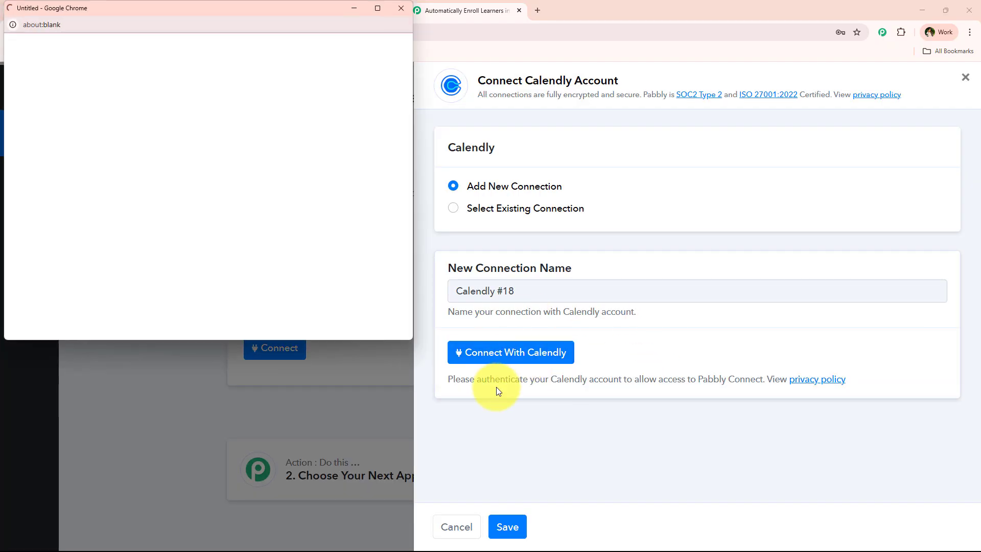
left_click(489, 350)
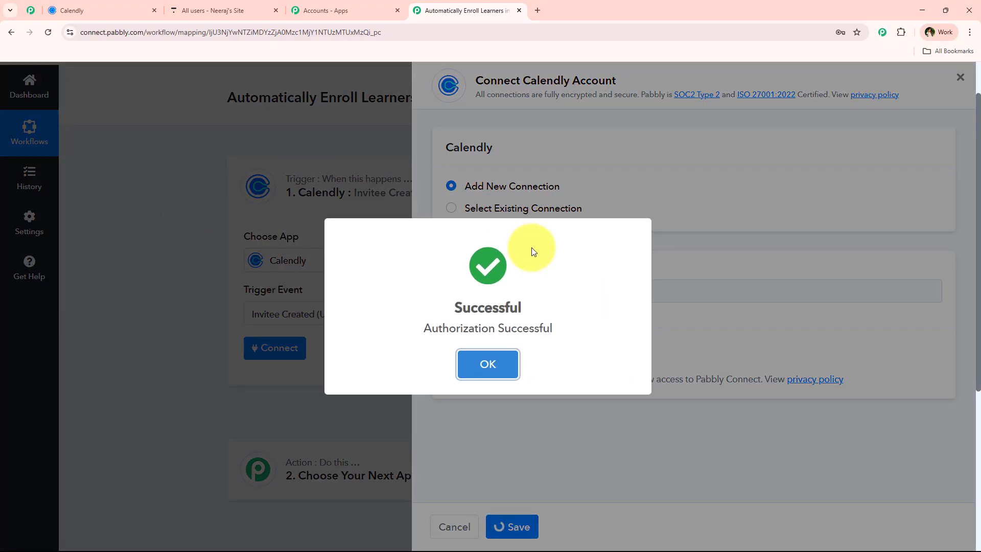
Choose the Calendly organization and user for the trigger, then save and send a test request
scroll(220, 287, "down", 2)
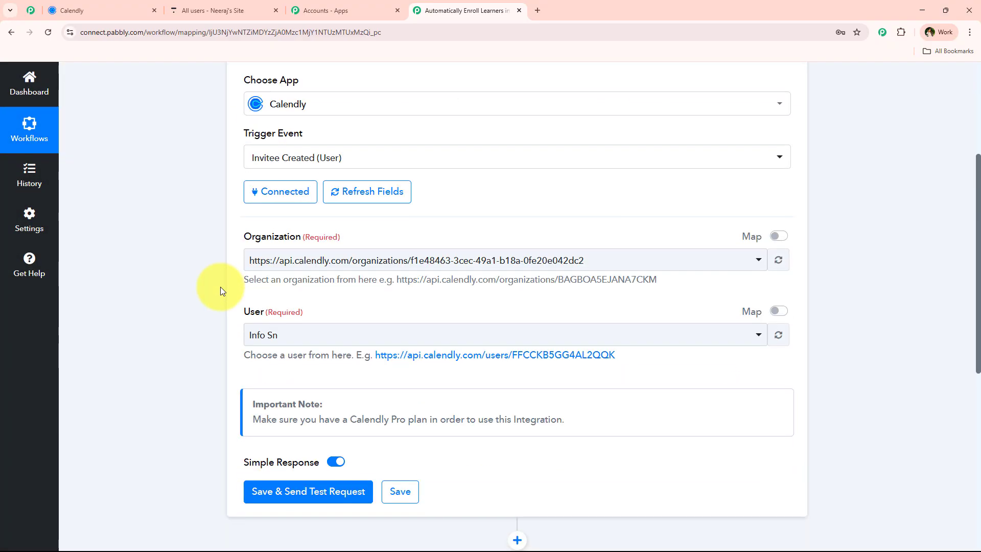
left_click(314, 215)
left_click(300, 272)
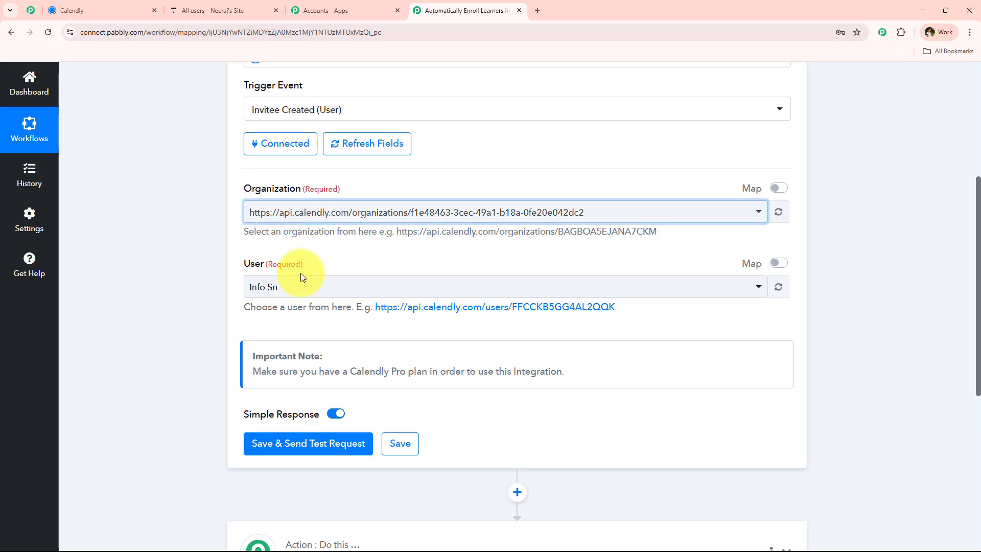
left_click(302, 287)
left_click(303, 347)
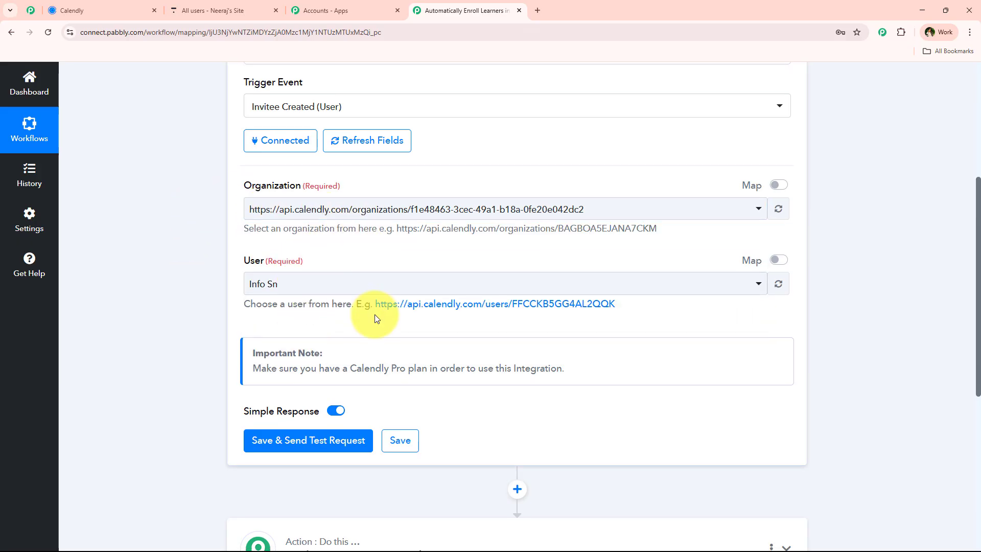
scroll(388, 327, "down", 2)
left_click(352, 346)
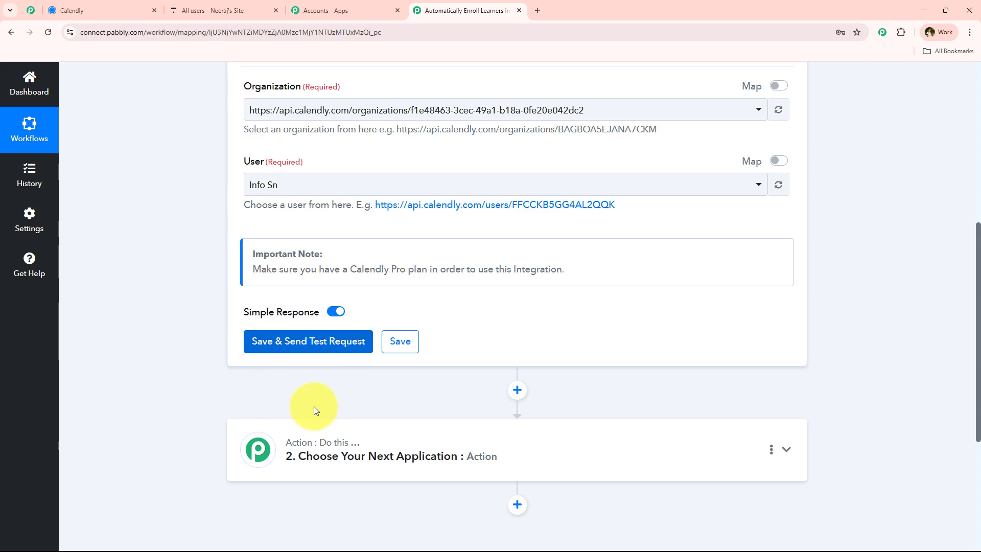
left_click(366, 314)
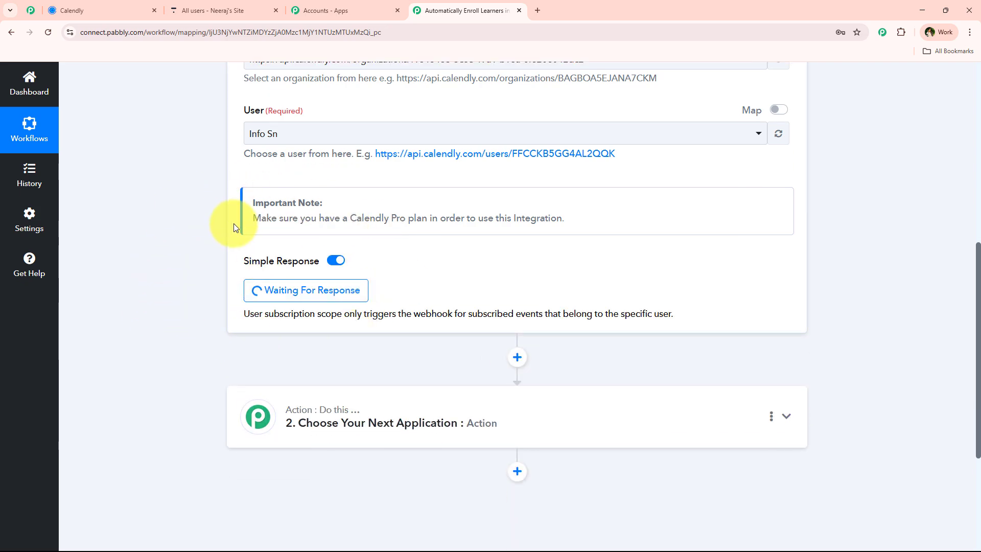
left_click_drag(351, 219, 576, 221)
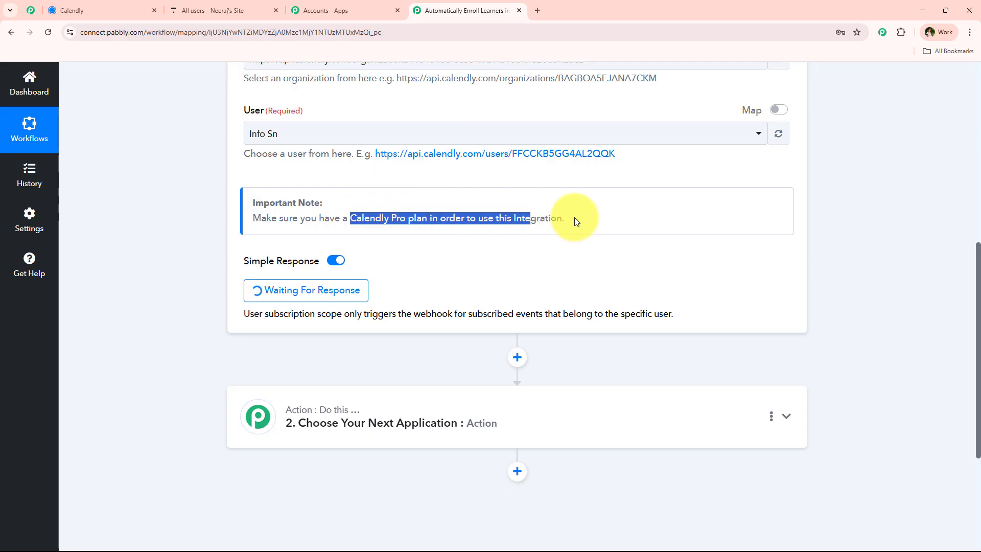
left_click(191, 354)
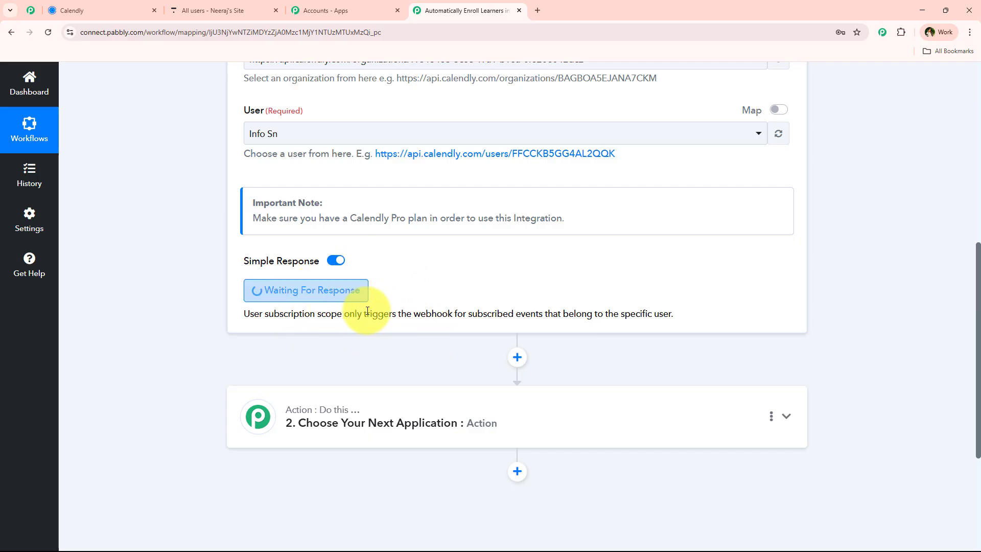
Switch to Calendly, copy the booking link of "30 Minute Meeting with New Students", and open it in a new browser tab
left_click(93, 5)
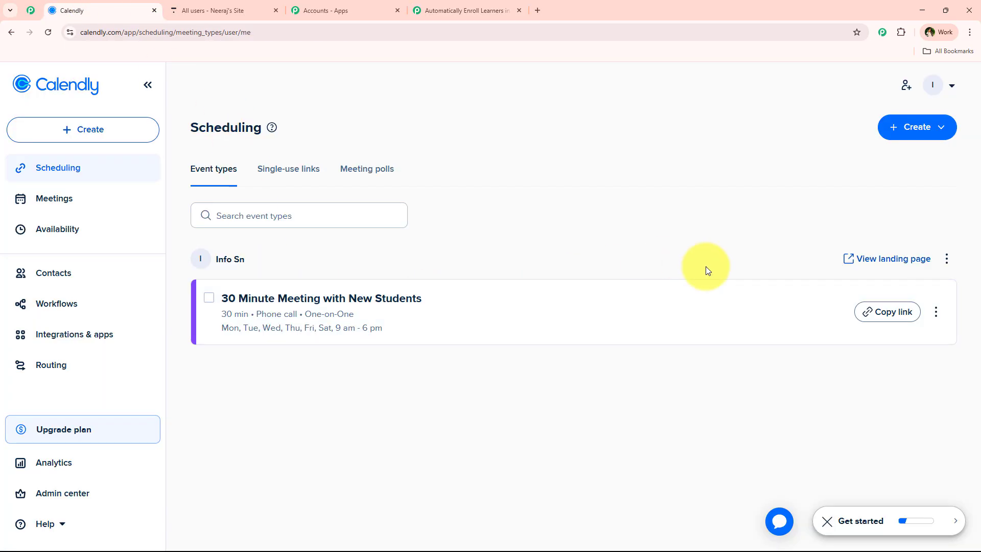
left_click(862, 312)
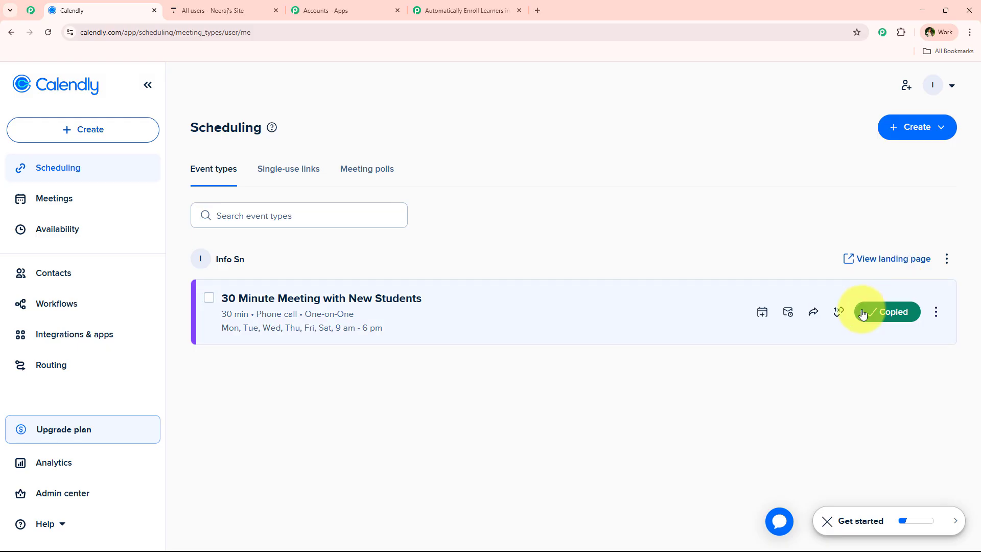
left_click(537, 10)
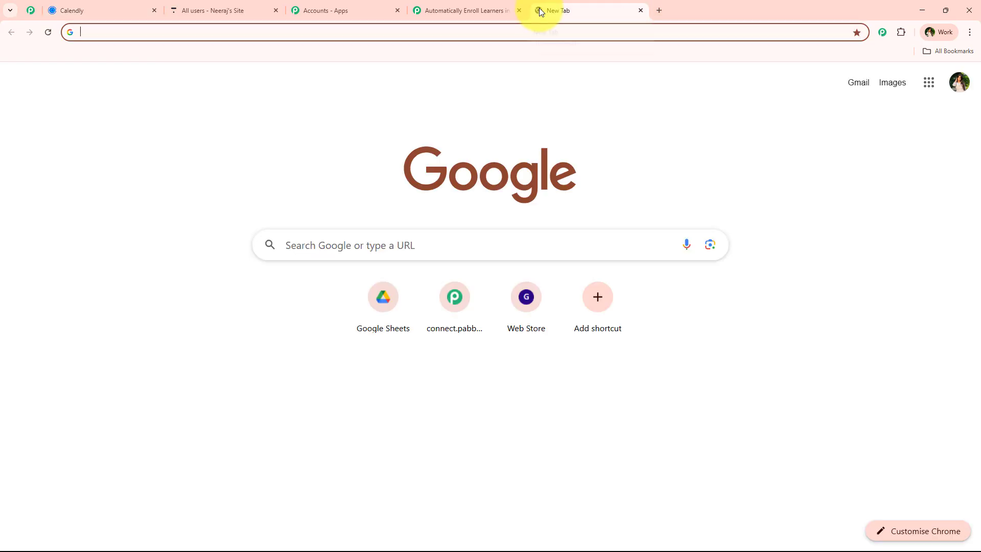
key("ctrl+v")
key("Return")
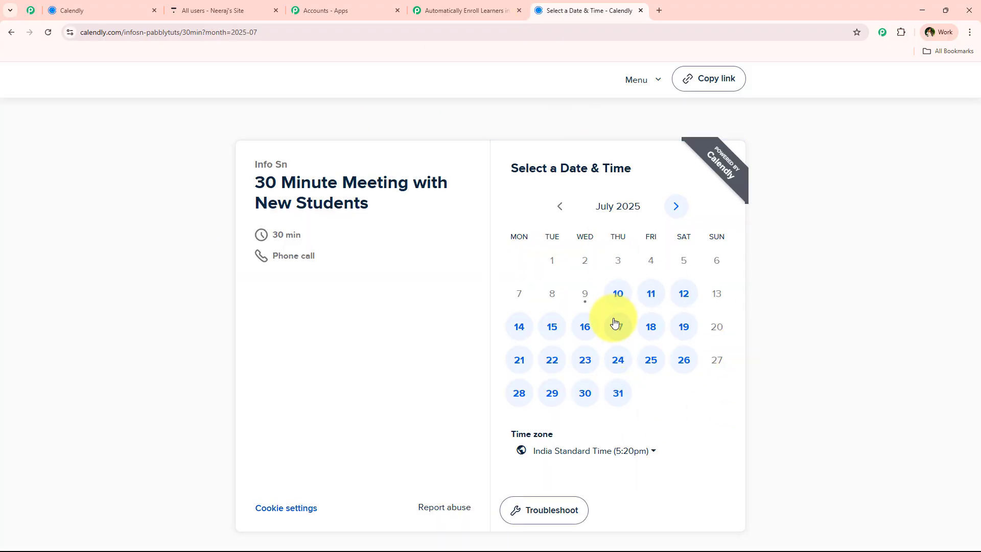
Choose the 9:00am slot on Thursday, July 17, 2025 for the meeting and continue to the booking details
left_click(618, 328)
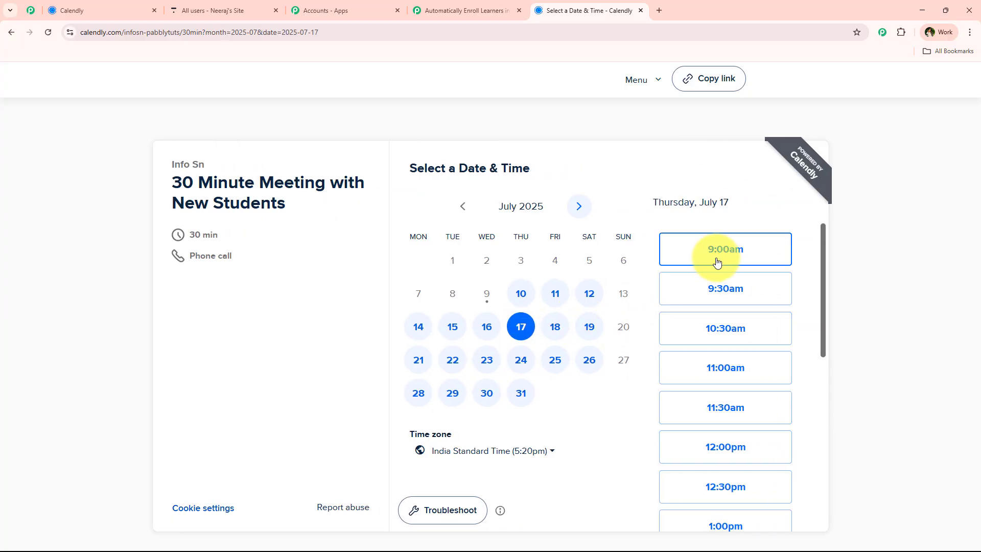
left_click(699, 262)
left_click(769, 249)
Fill in the test invitee's name, e-mail and complete phone number, and schedule the event
left_click(489, 204)
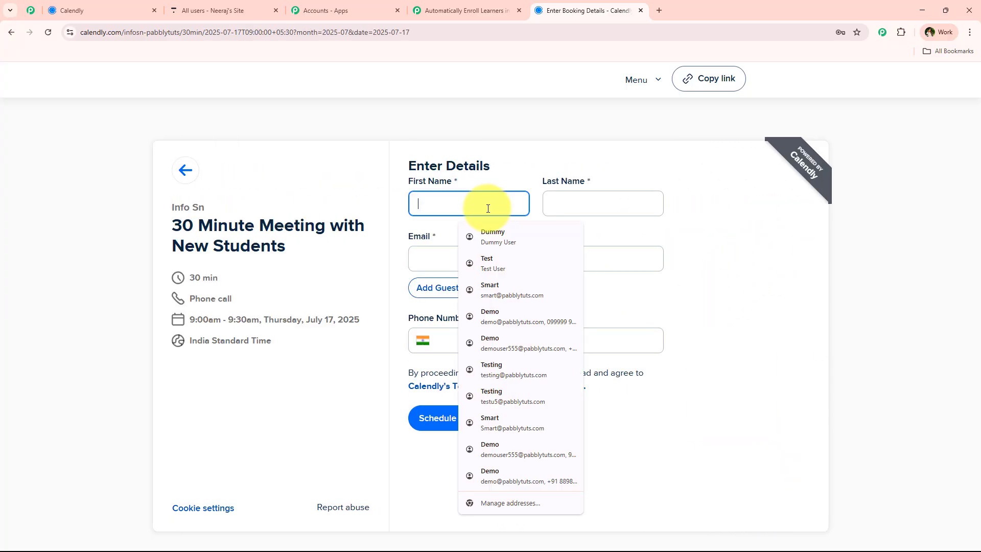
left_click(538, 261)
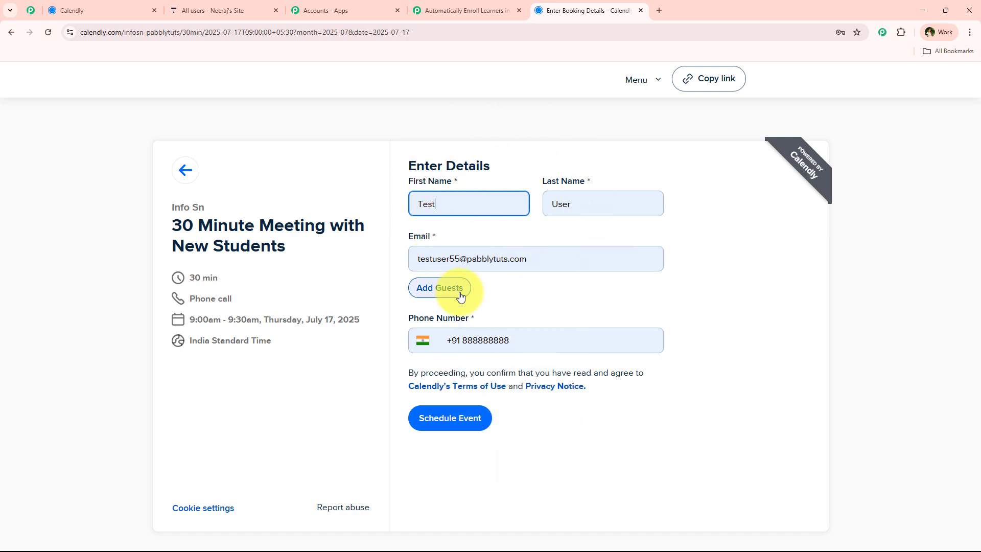
left_click(563, 341)
left_click(564, 342)
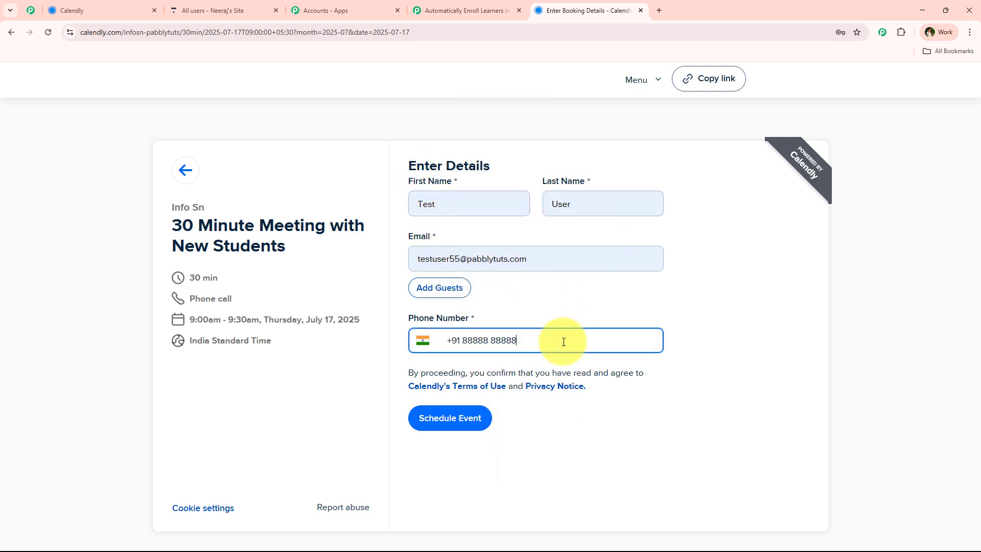
left_click(480, 420)
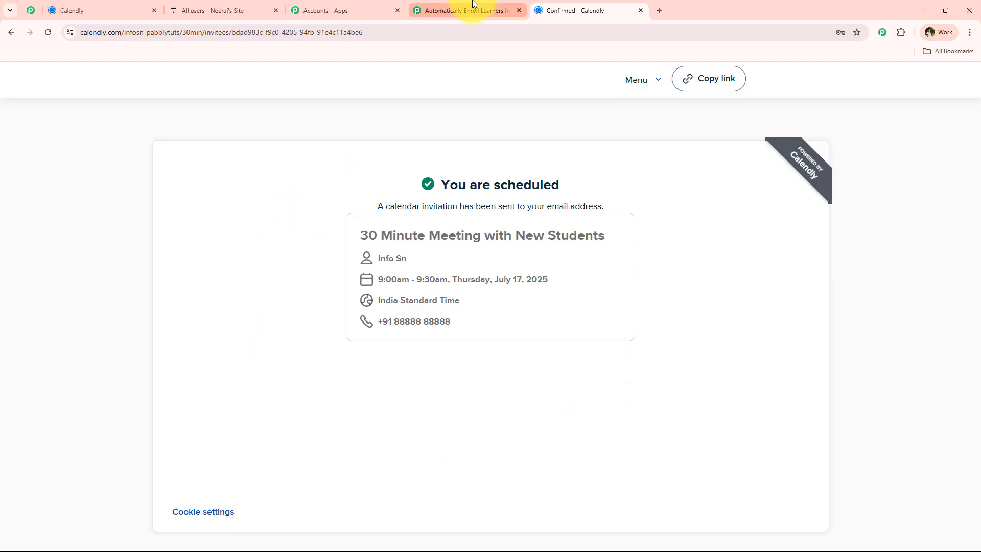
Check the Pabbly Connect trigger for a captured response and review the meeting title on the Calendly booking confirmation
left_click(459, 11)
scroll(225, 240, "down", 2)
left_click(568, 7)
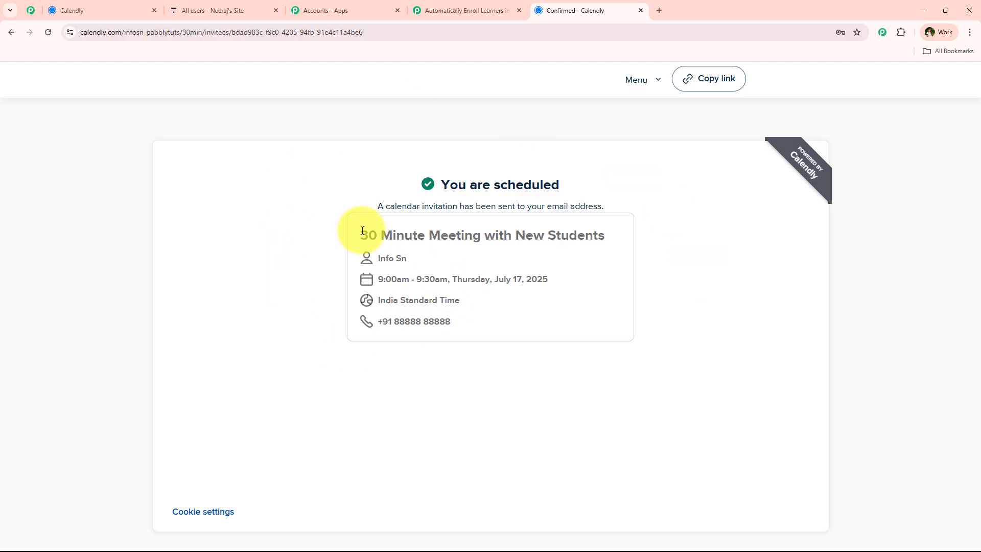
left_click_drag(363, 230, 618, 219)
left_click(617, 219)
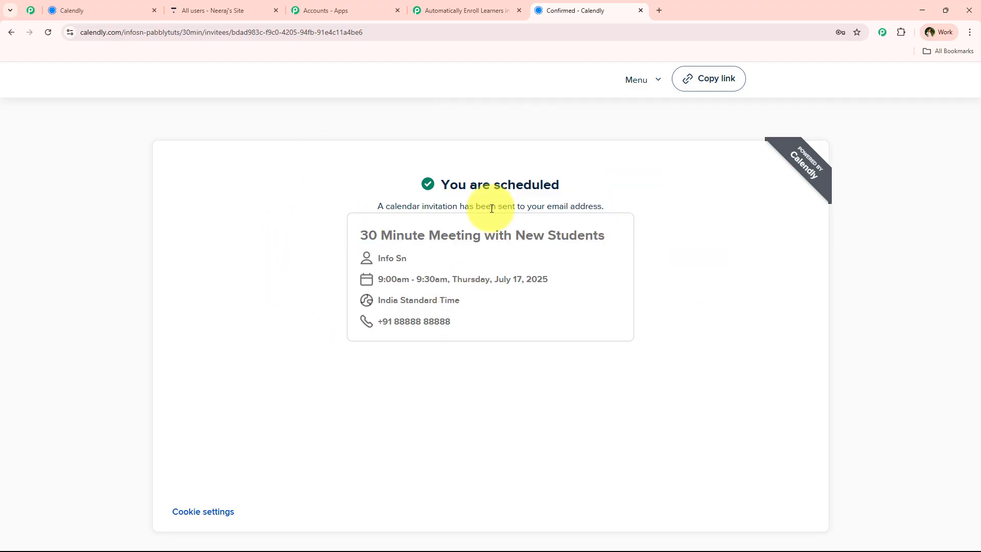
Return to Pabbly Connect and examine the trigger's received response, including the invitee's name and e-mail and the meeting location fields
left_click(464, 14)
scroll(198, 267, "down", 3)
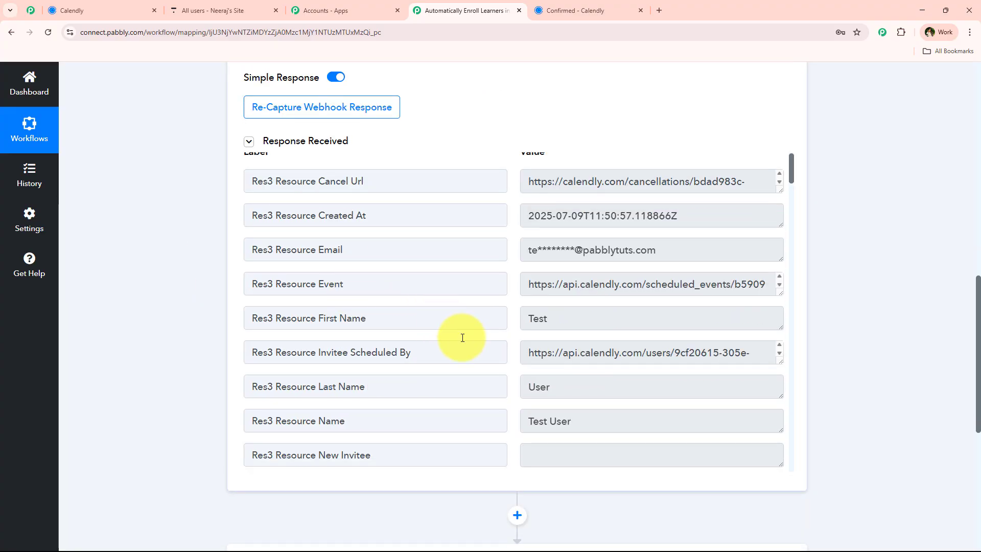
scroll(462, 338, "down", 1)
left_click_drag(587, 383, 389, 381)
left_click_drag(574, 347, 504, 322)
left_click_drag(567, 279, 522, 276)
left_click_drag(734, 246, 521, 230)
left_click_drag(681, 177, 432, 214)
left_click_drag(664, 211, 470, 261)
scroll(476, 264, "down", 3)
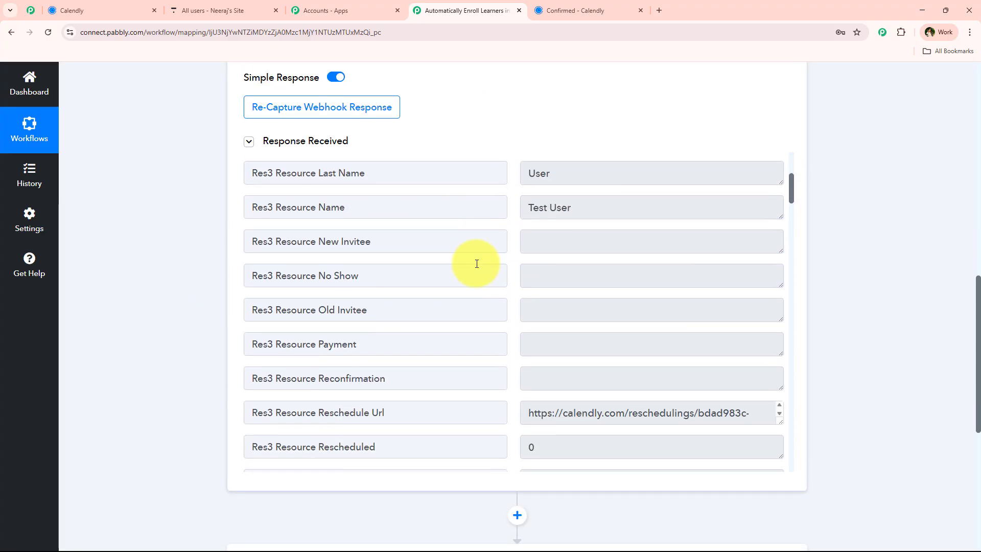
scroll(476, 264, "down", 15)
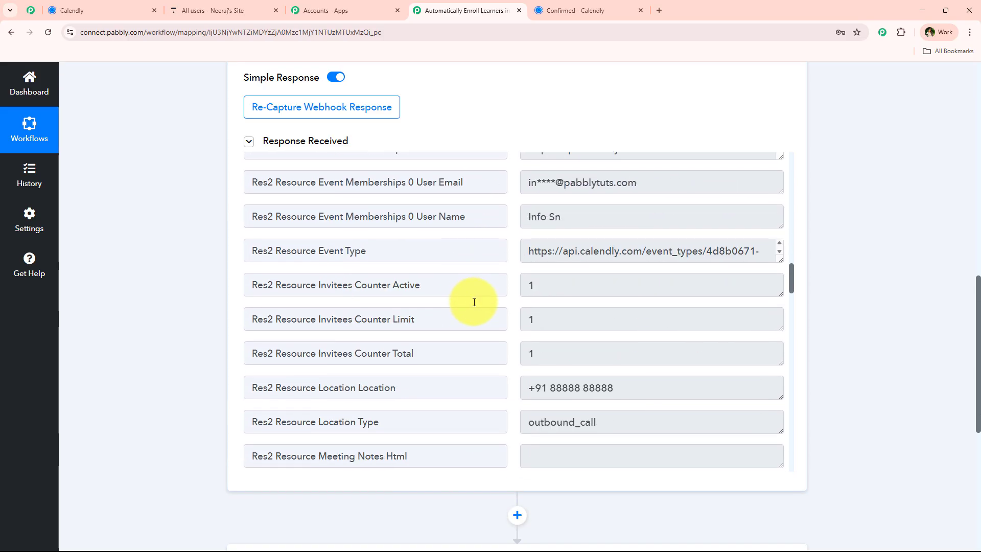
scroll(171, 313, "up", 12)
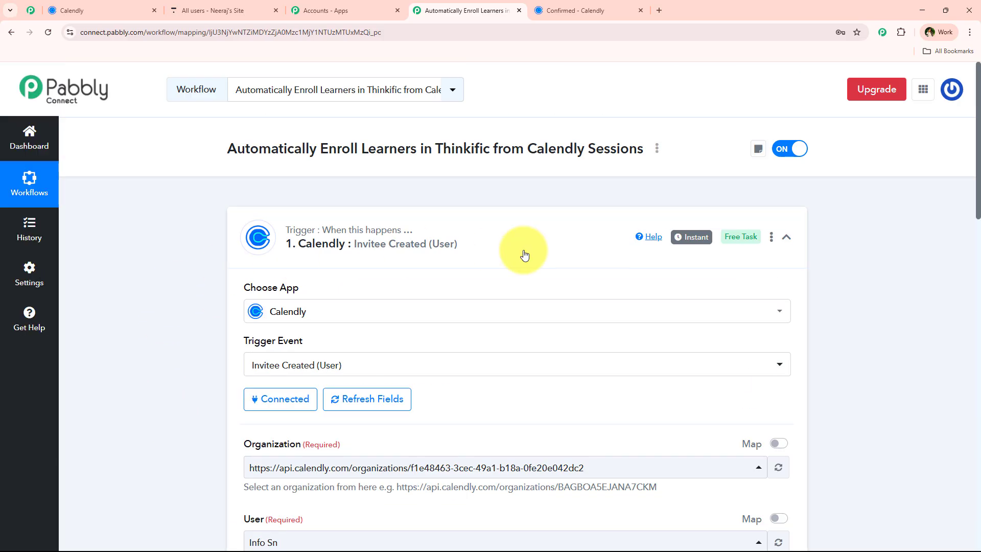
Collapse the Calendly trigger, review the meeting event type on Calendly's Scheduling page, and return to the Pabbly Connect workflow
left_click(524, 254)
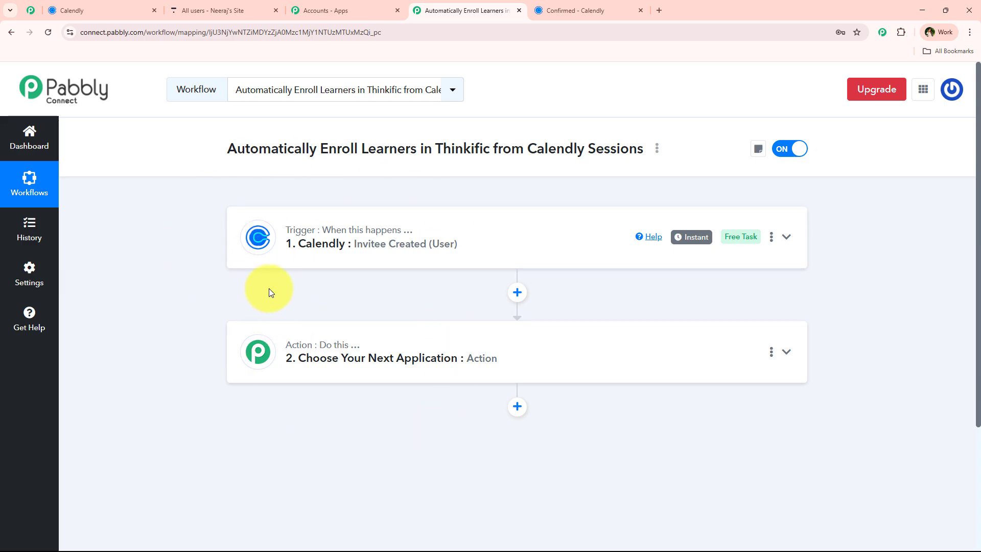
left_click_drag(205, 160, 495, 152)
left_click(425, 296)
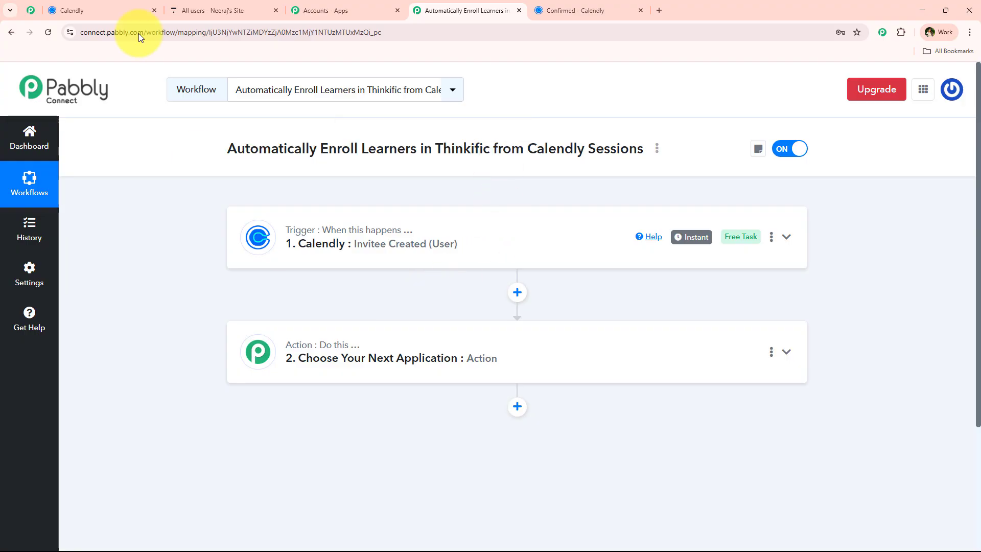
left_click(102, 10)
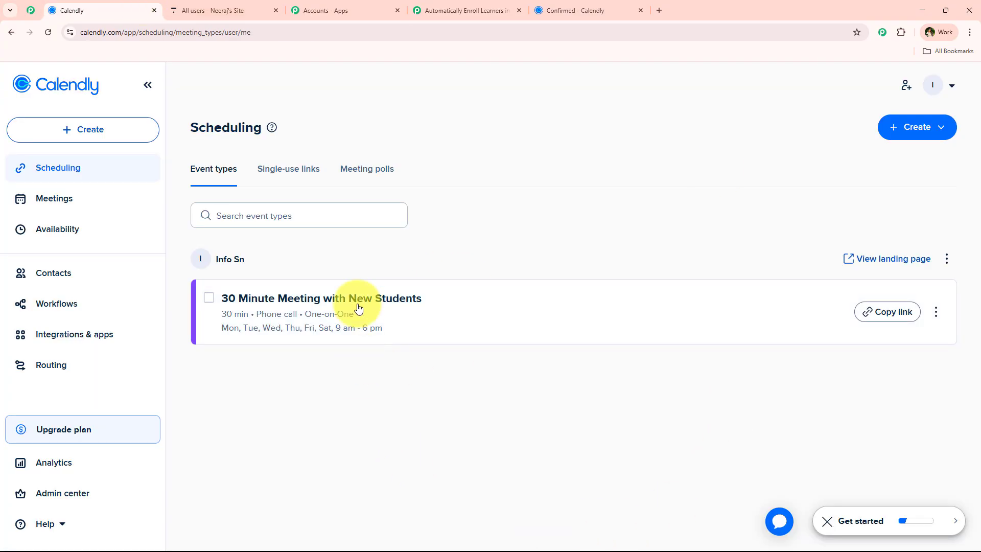
left_click(498, 7)
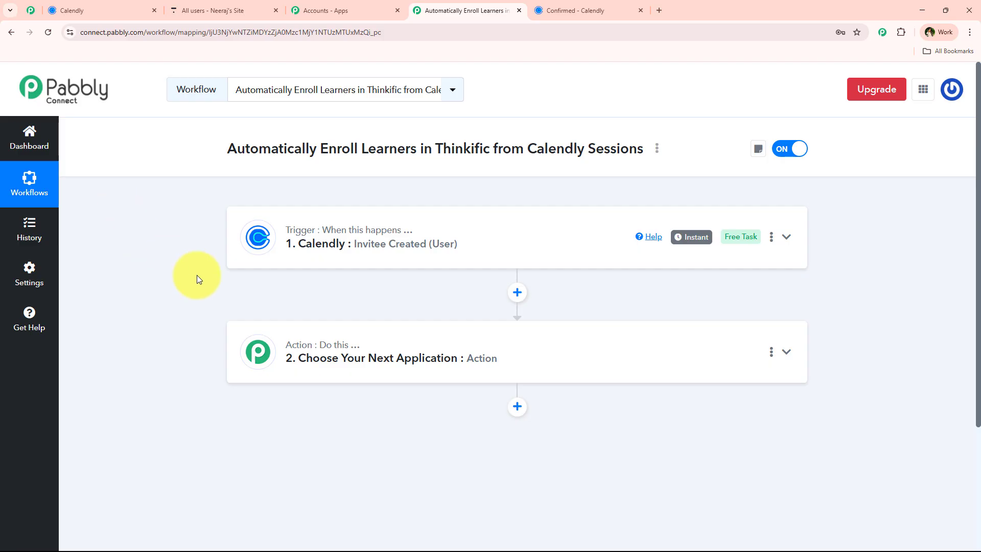
left_click_drag(317, 149, 426, 146)
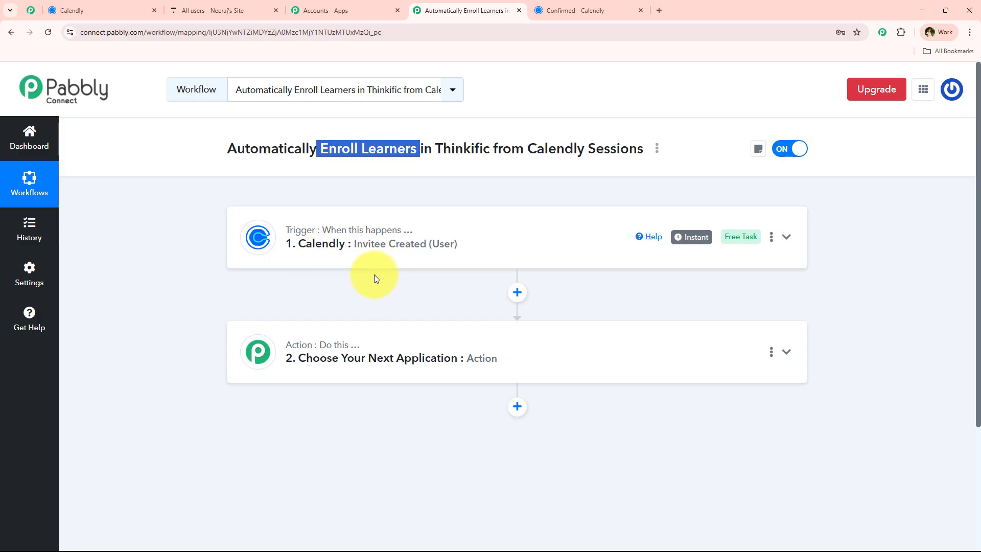
Set the second workflow step to Filter (Pabbly) with the Filter Values action event and connect it
left_click(367, 334)
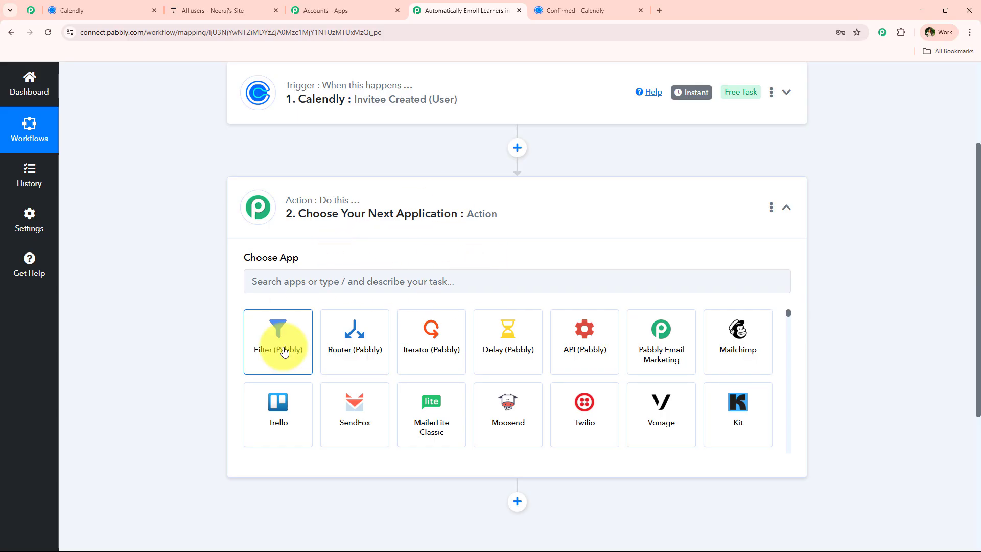
left_click(260, 344)
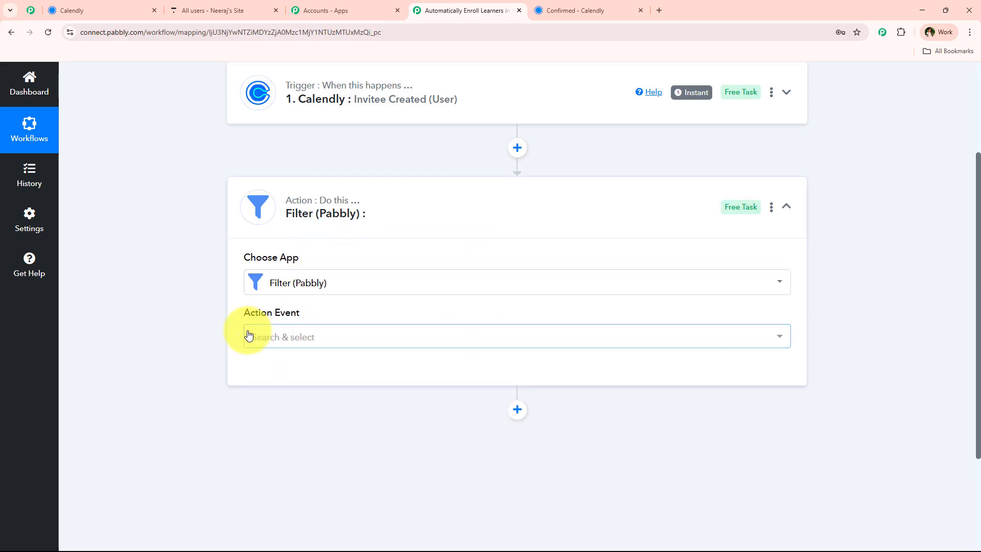
left_click(295, 337)
left_click(379, 408)
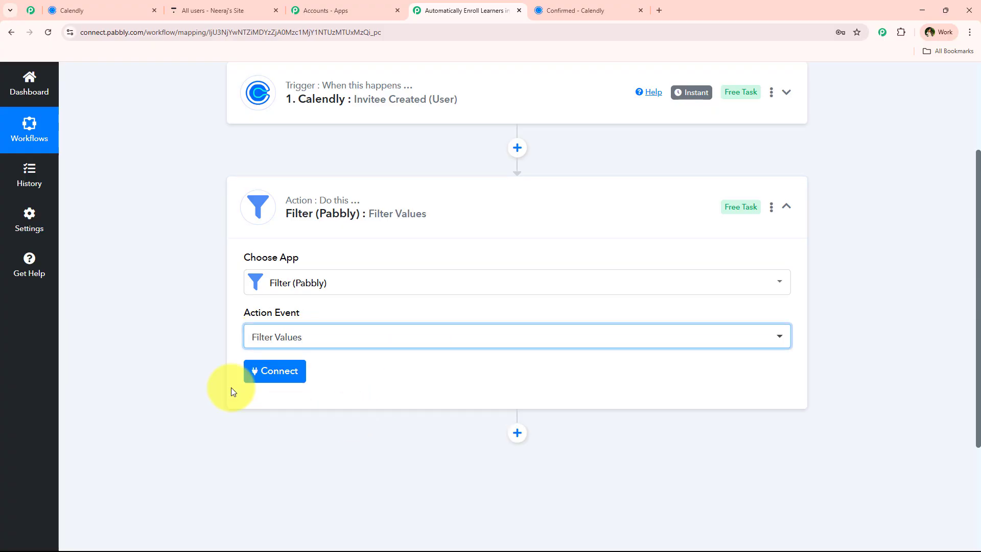
left_click(271, 375)
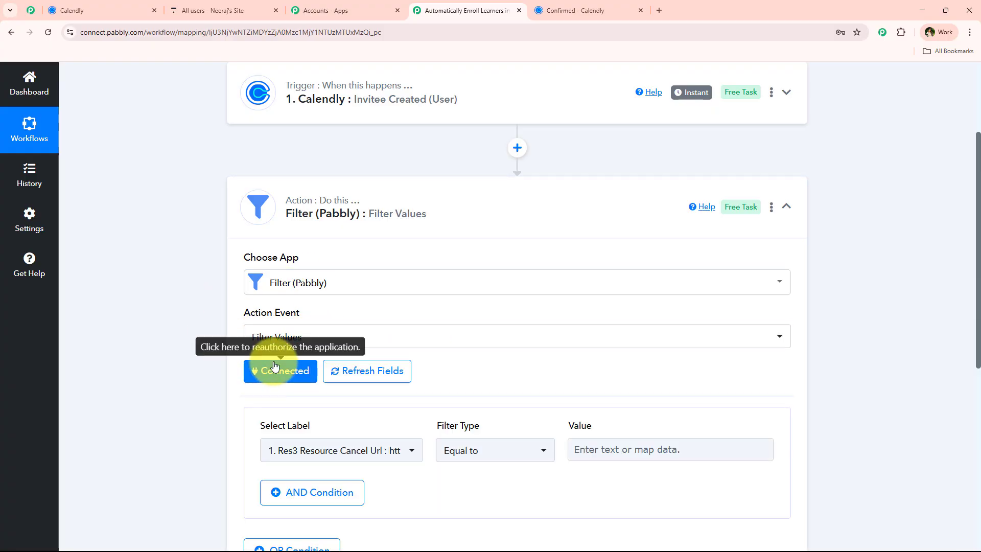
Copy the Res2 Resource Name value "30 Minute Meeting with New Students" from the Calendly trigger's response and return to the filter step
left_click(380, 102)
scroll(372, 286, "down", 2)
scroll(361, 322, "up", 4)
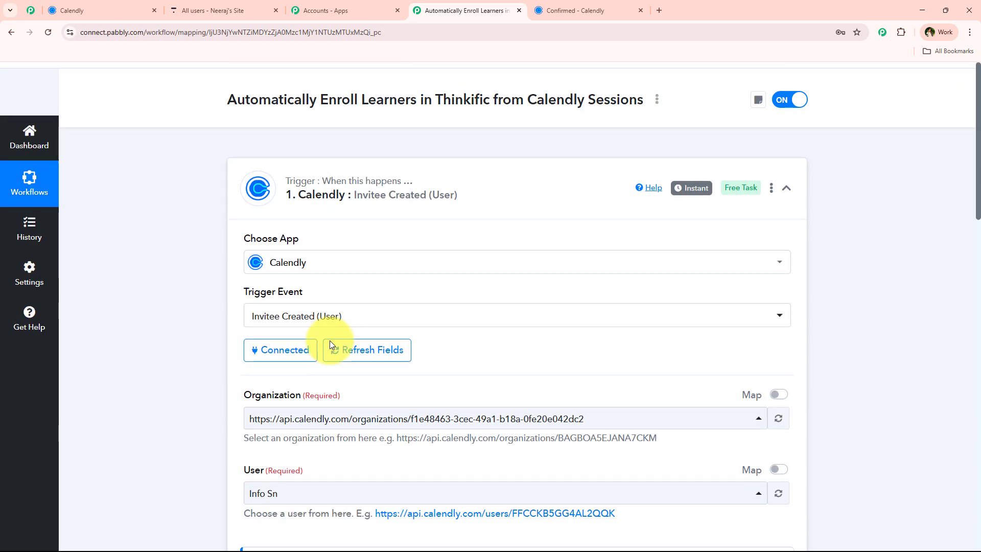
scroll(328, 339, "down", 8)
scroll(498, 386, "up", 15)
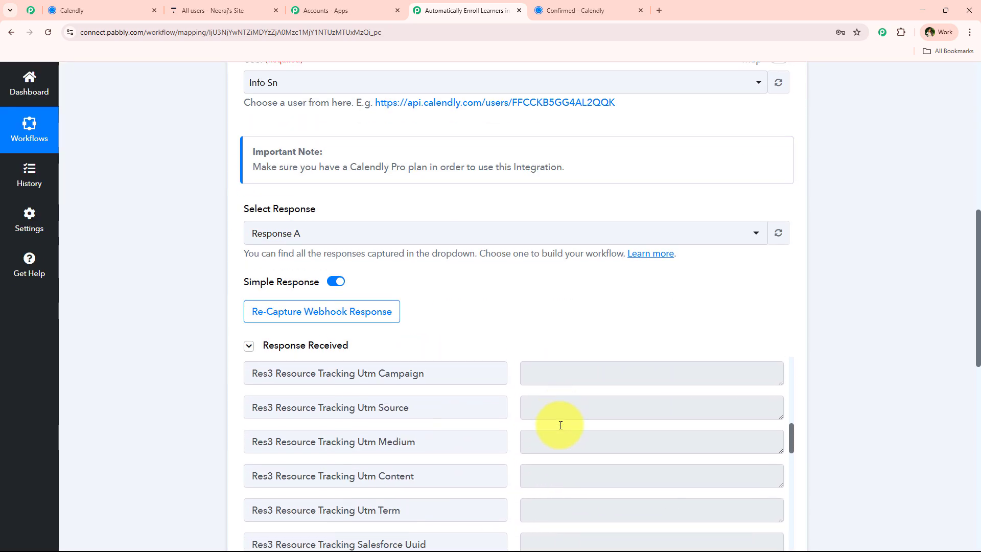
scroll(601, 284, "down", 3)
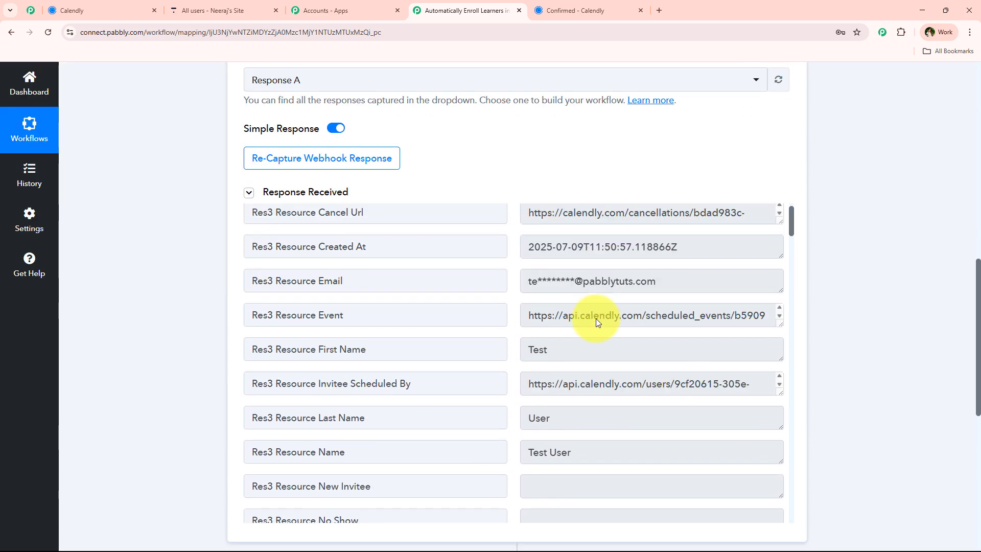
scroll(596, 366, "down", 5)
scroll(571, 351, "down", 15)
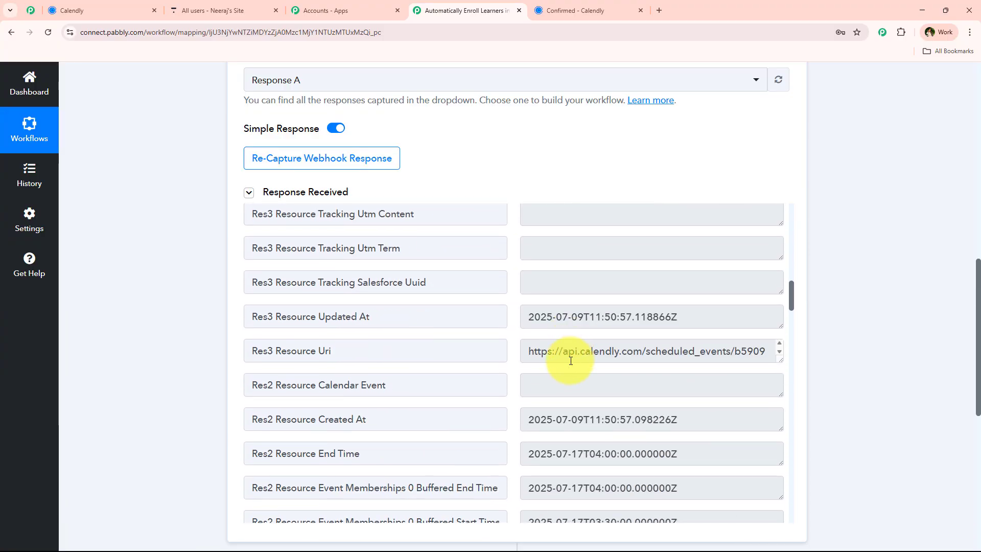
scroll(551, 377, "down", 4)
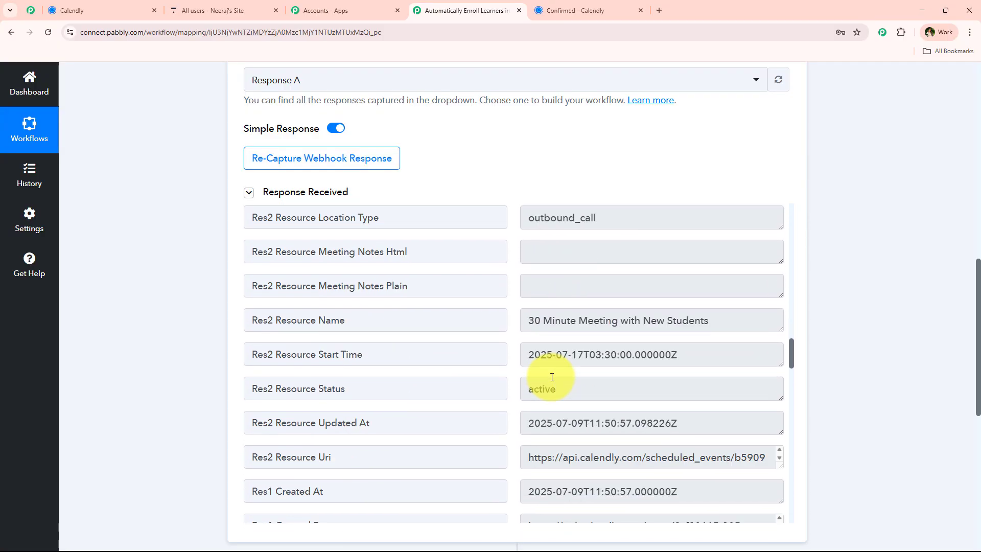
left_click_drag(758, 322, 484, 327)
key("ctrl+c")
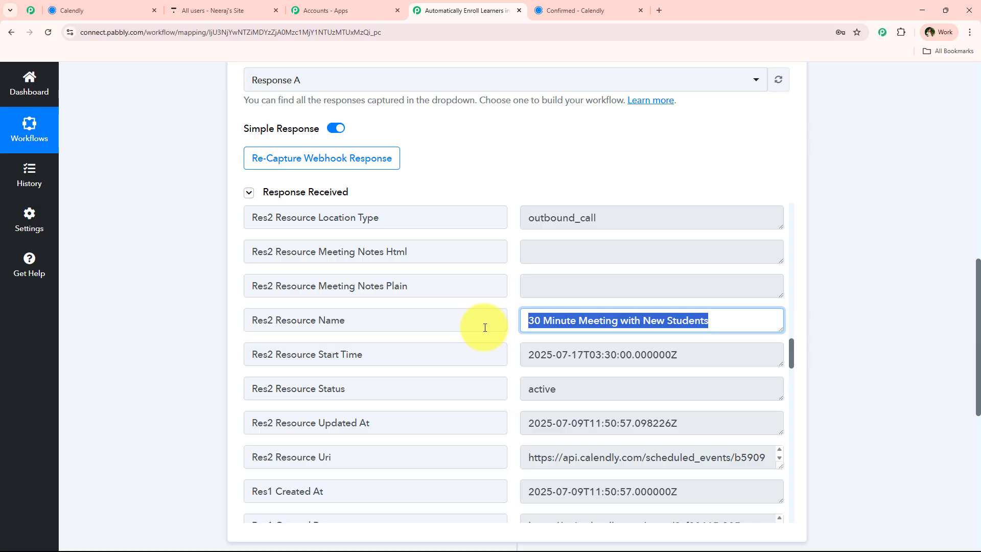
scroll(213, 364, "down", 5)
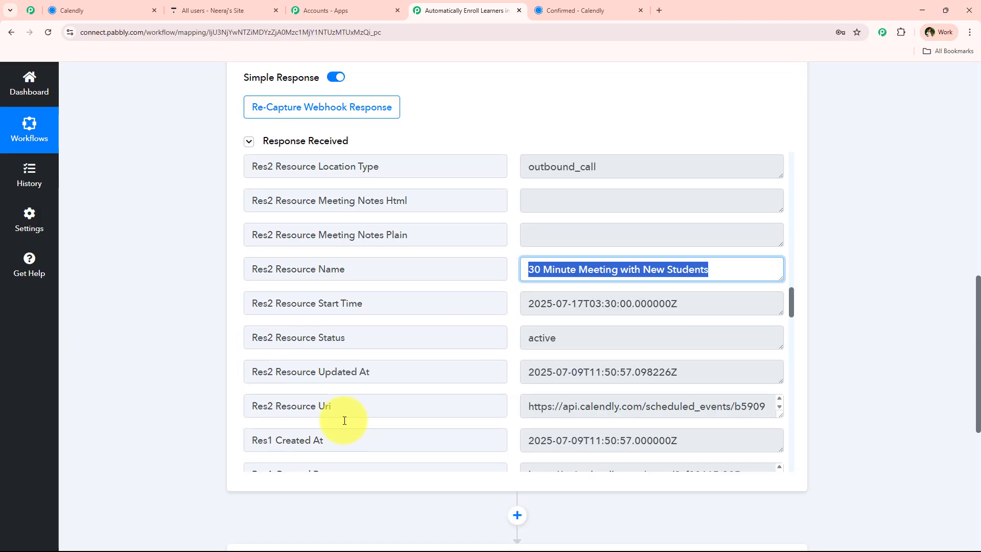
left_click(372, 391)
scroll(358, 378, "up", 8)
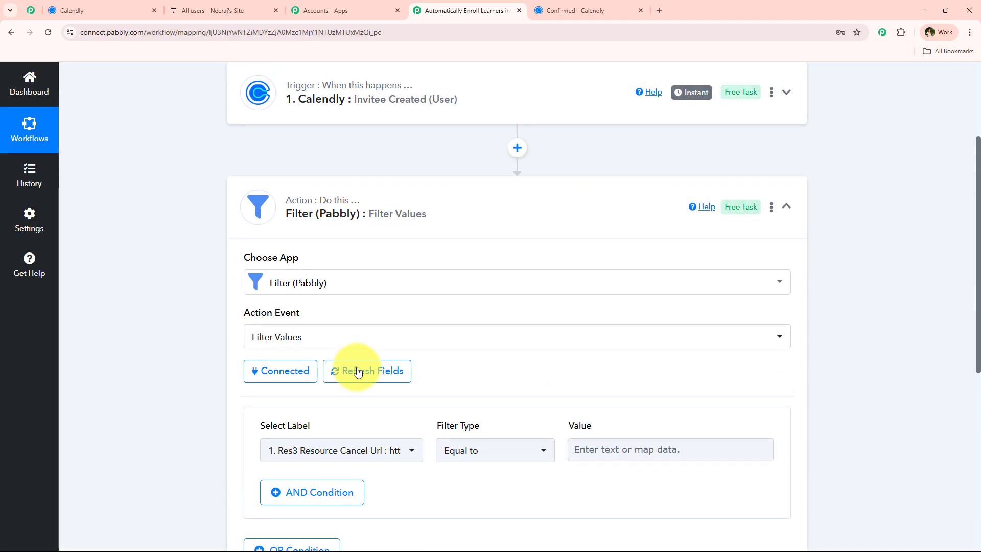
Find the copied meeting name among the Calendly trigger data and choose Res2 Resource Name as the filter condition's label
left_click(351, 372)
scroll(365, 285, "down", 3)
key("ctrl+v")
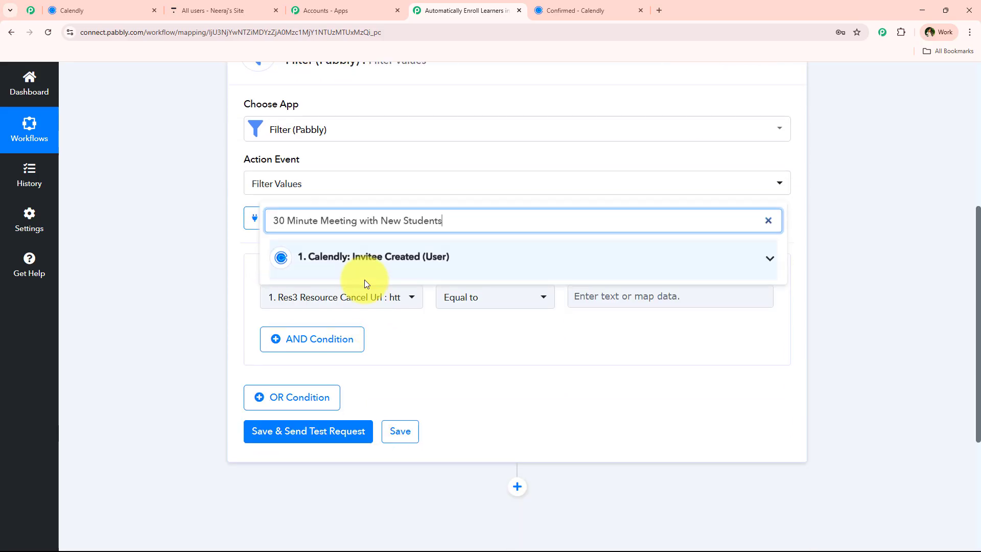
left_click(396, 300)
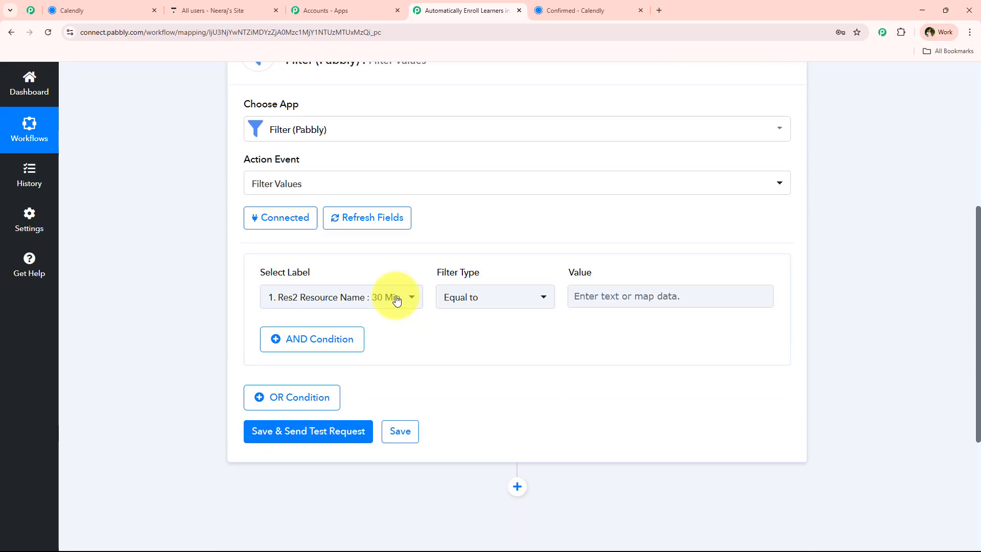
Set the filter type to Equal to with value "30 Minute Meeting with New Students", save and test the filter, and collapse it
left_click(495, 301)
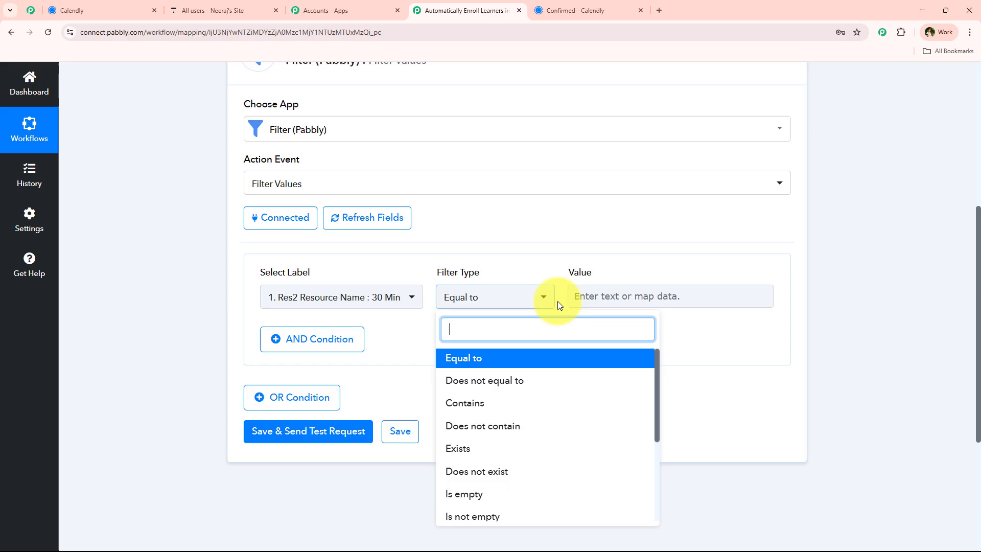
left_click(540, 357)
left_click(689, 299)
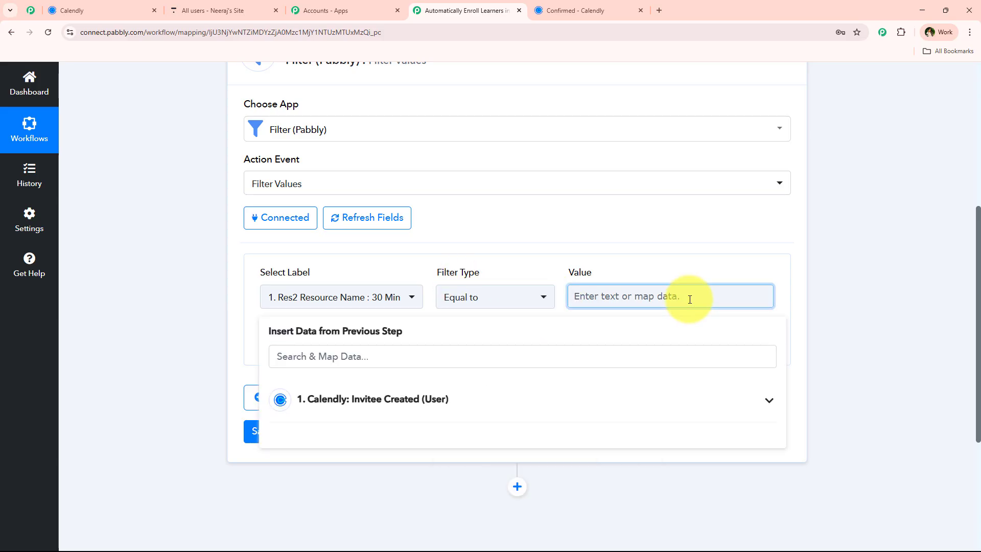
left_click(219, 339)
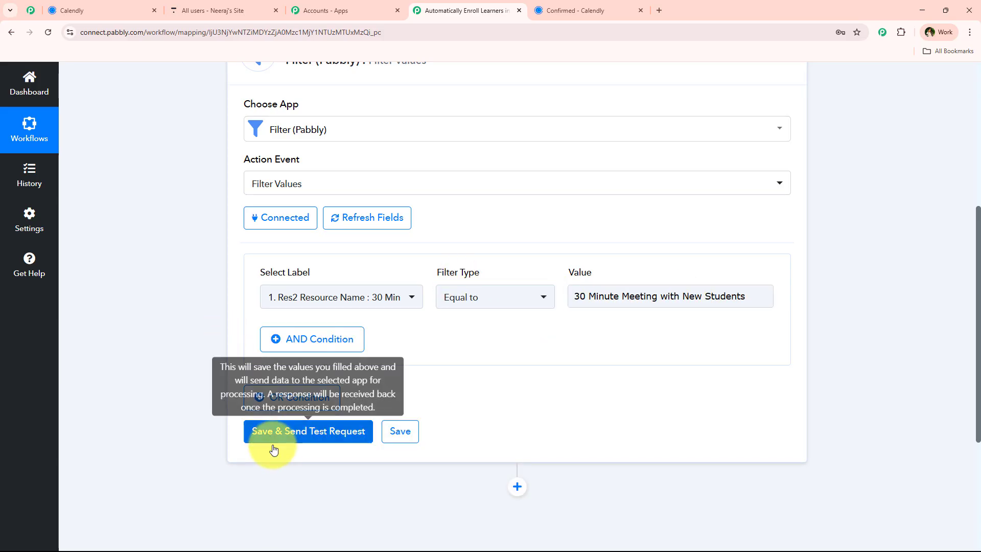
left_click(272, 437)
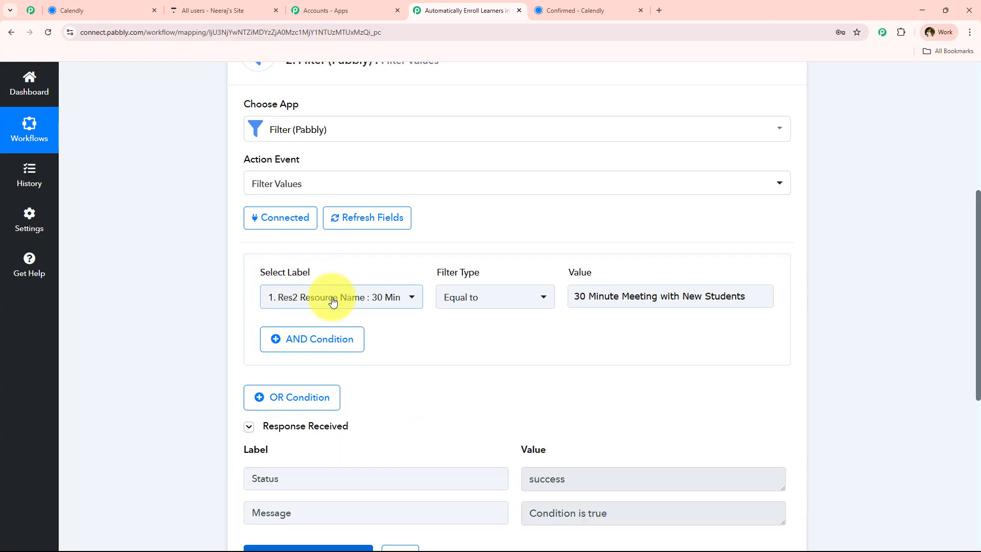
scroll(265, 324, "up", 2)
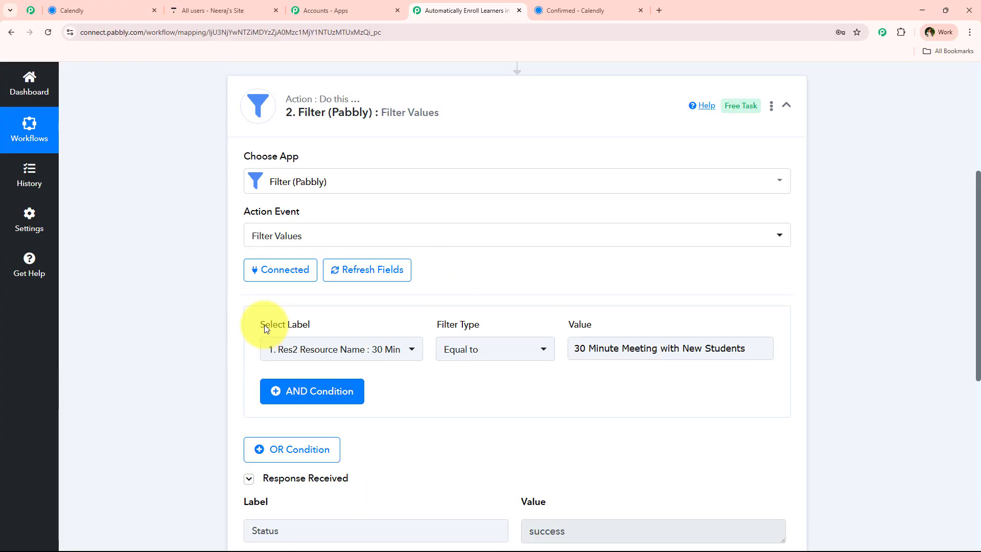
left_click(412, 160)
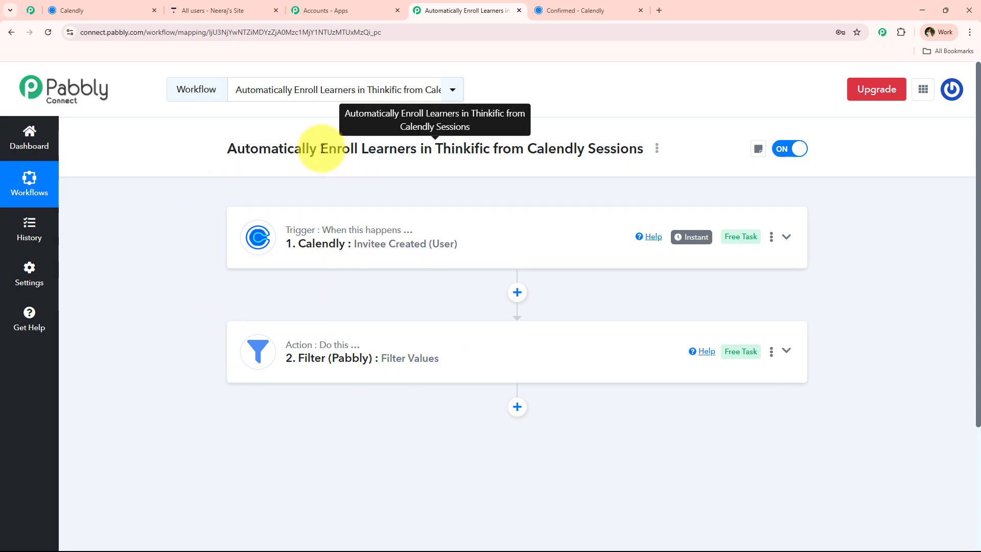
Add a new action step after the filter and choose Thinkific as its app
left_click_drag(322, 149, 495, 151)
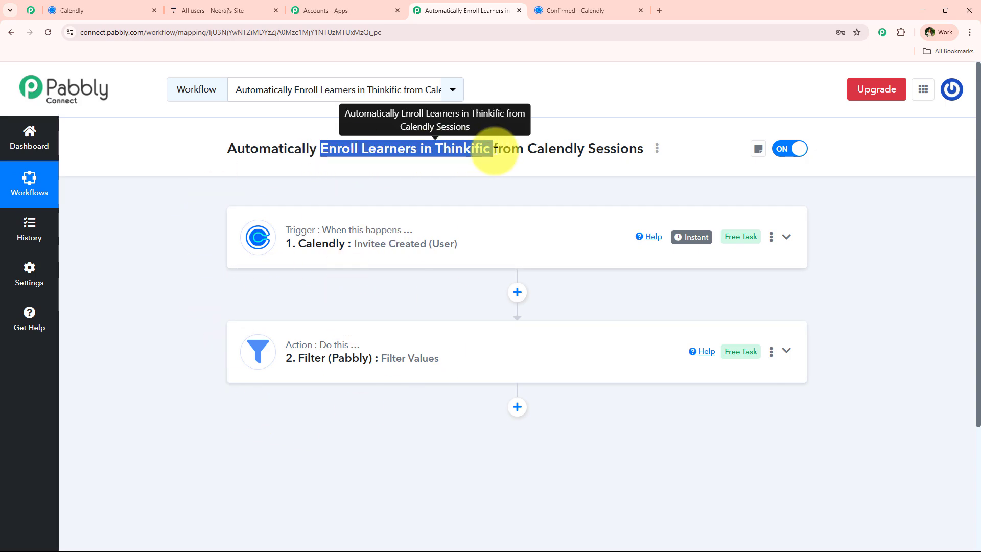
left_click(524, 407)
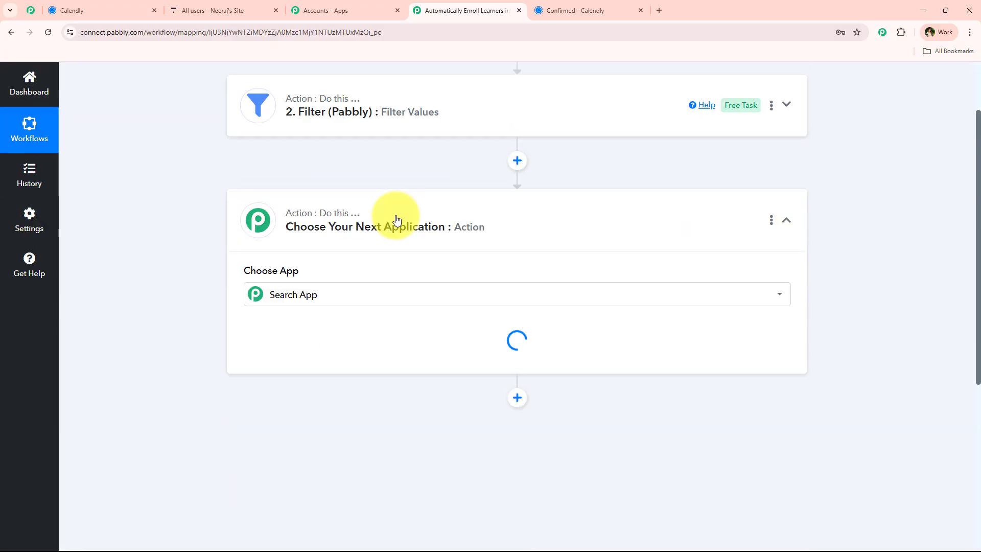
left_click(316, 286)
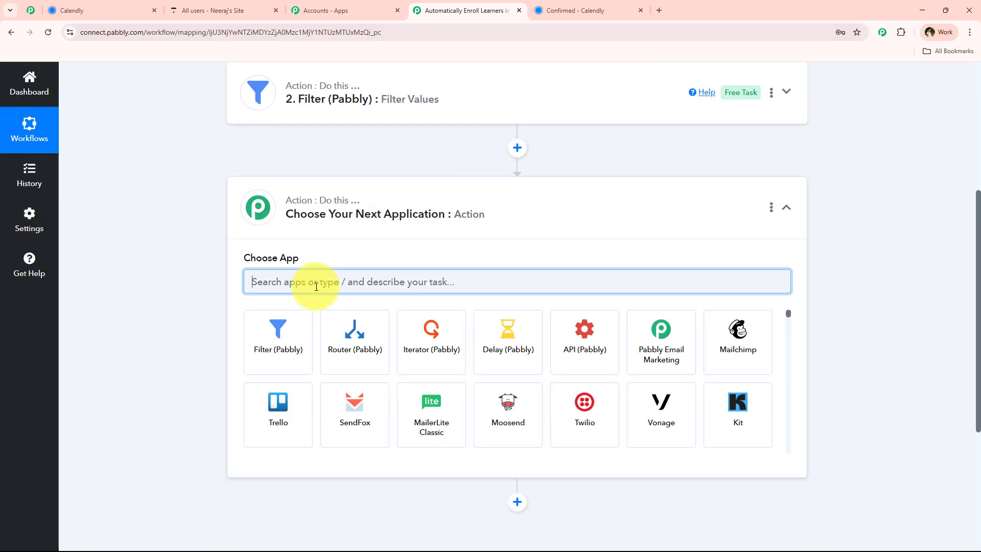
type("th")
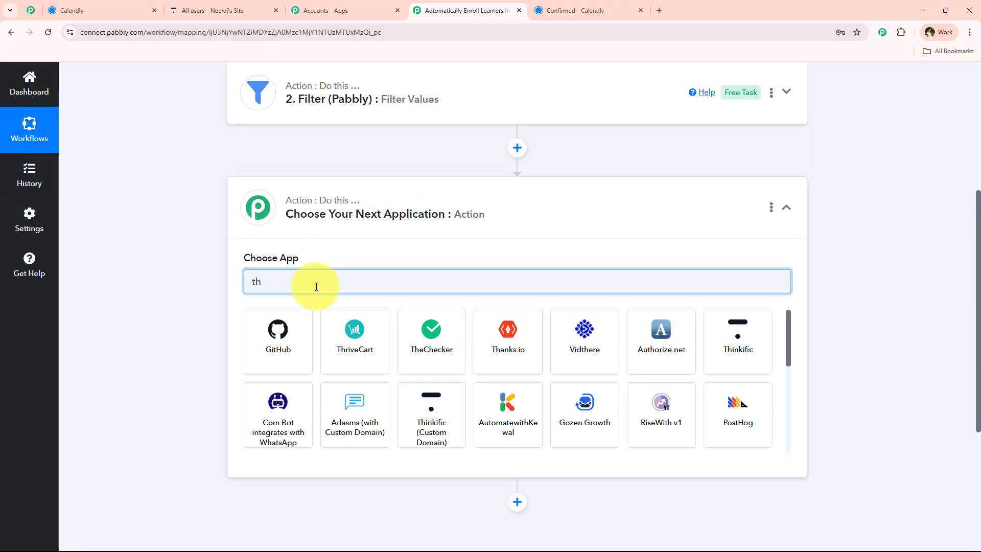
left_click(735, 357)
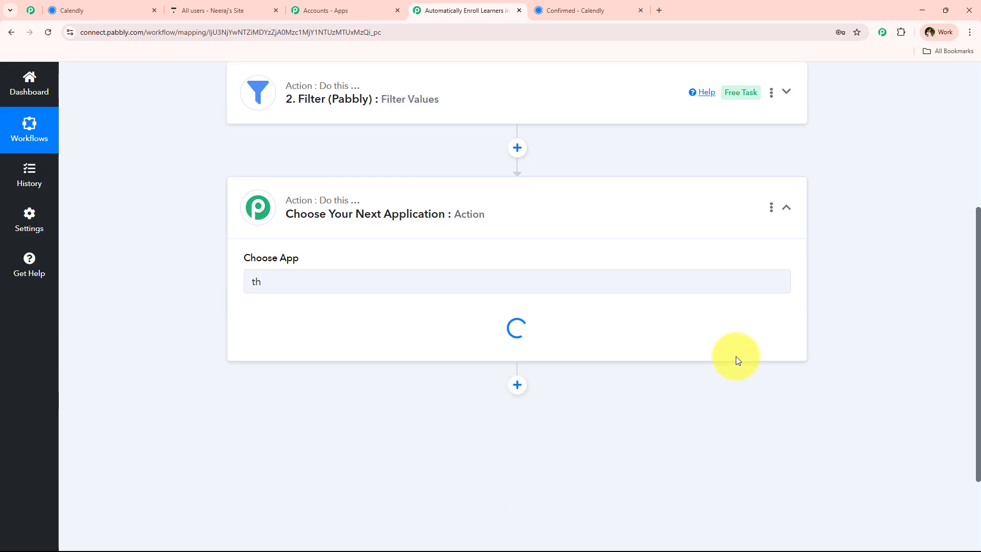
Set the Thinkific action event to Create User and open the account connection settings
left_click(323, 335)
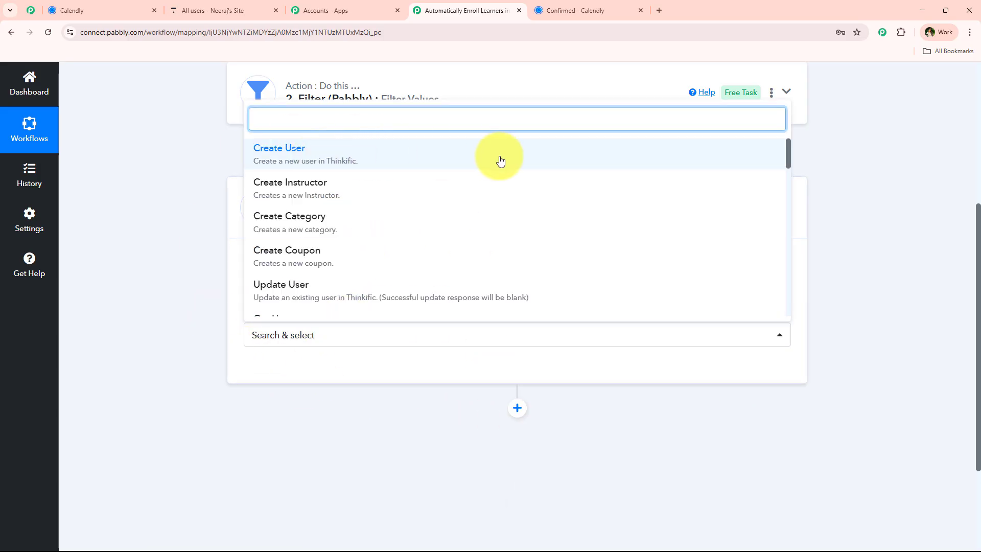
scroll(356, 236, "down", 3)
scroll(356, 238, "down", 1)
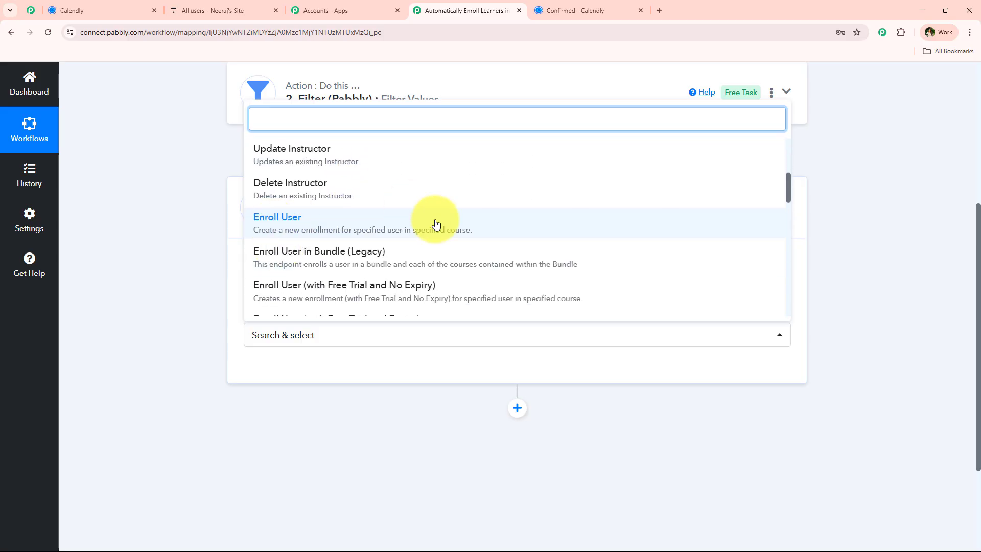
scroll(409, 225, "up", 5)
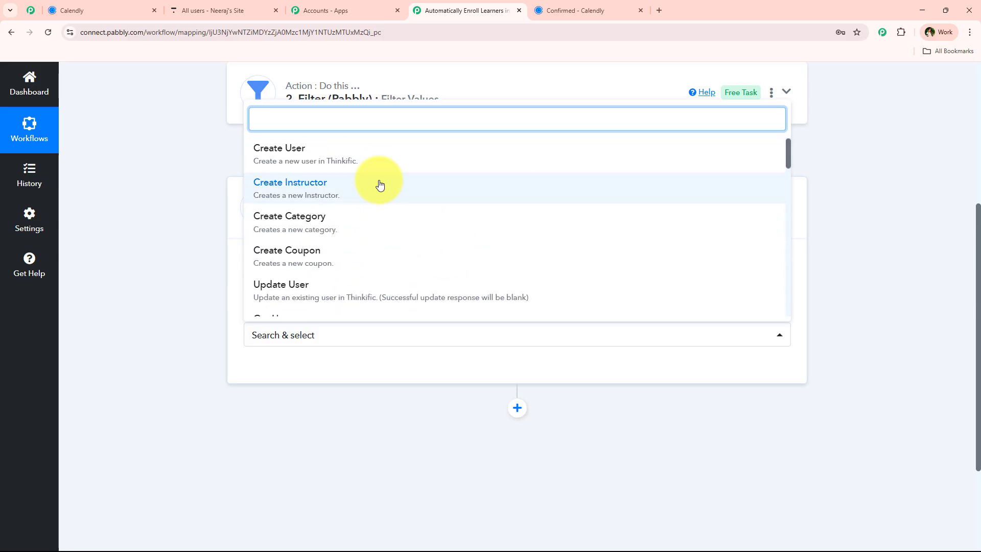
left_click(377, 165)
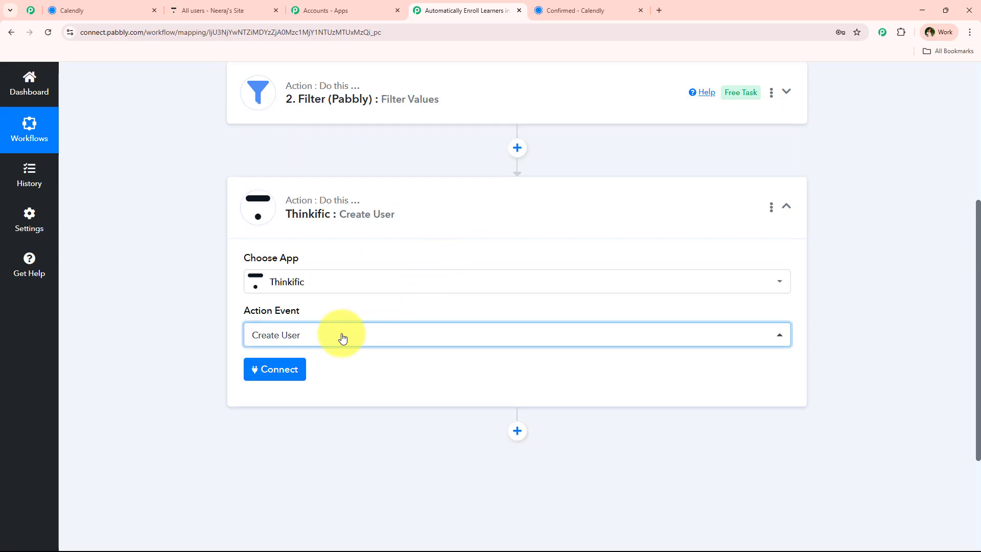
left_click(262, 360)
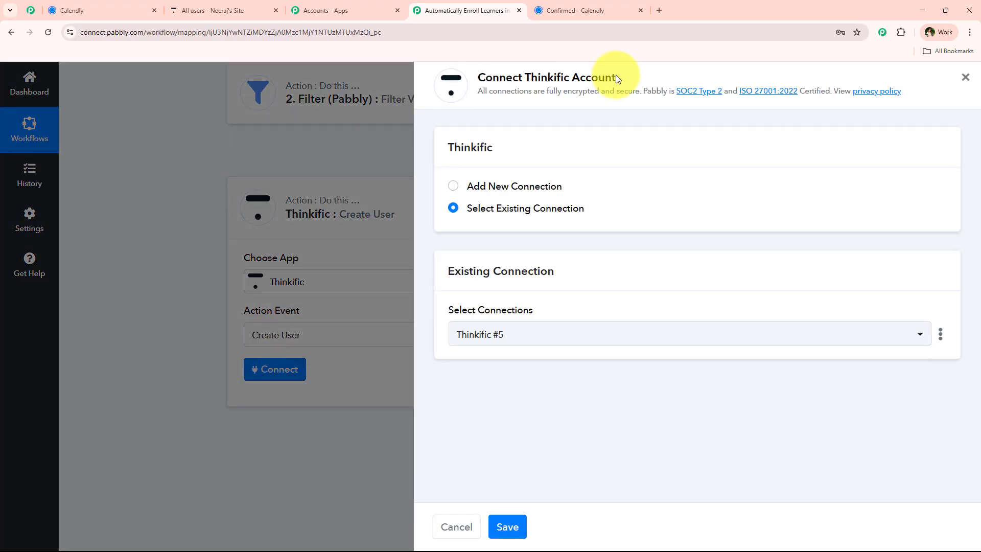
Choose to add a new Thinkific connection and start connecting the account
double_click(546, 77)
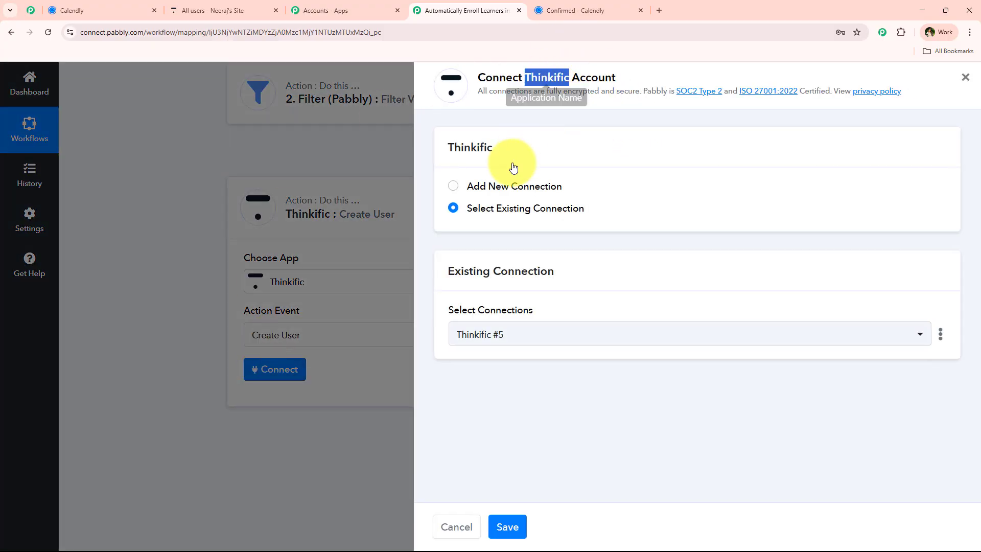
left_click(513, 186)
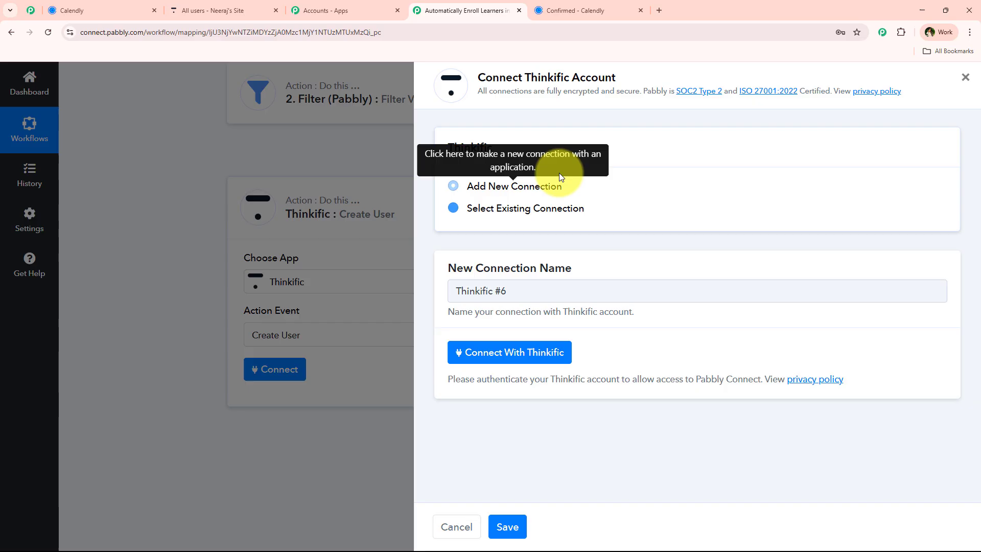
left_click(523, 356)
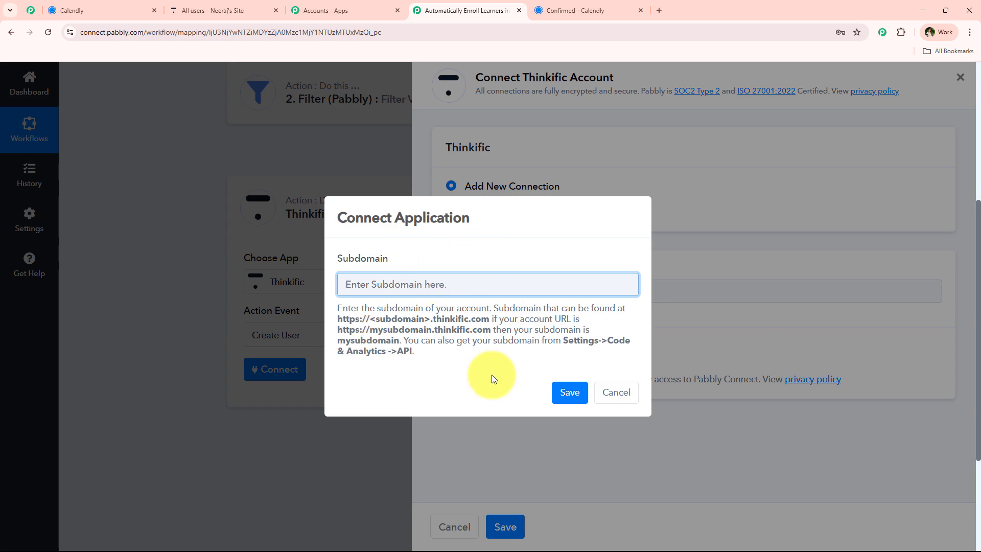
Copy the Thinkific site's address, reduce it to the subdomain in the connection form, and save the connection
left_click(243, 10)
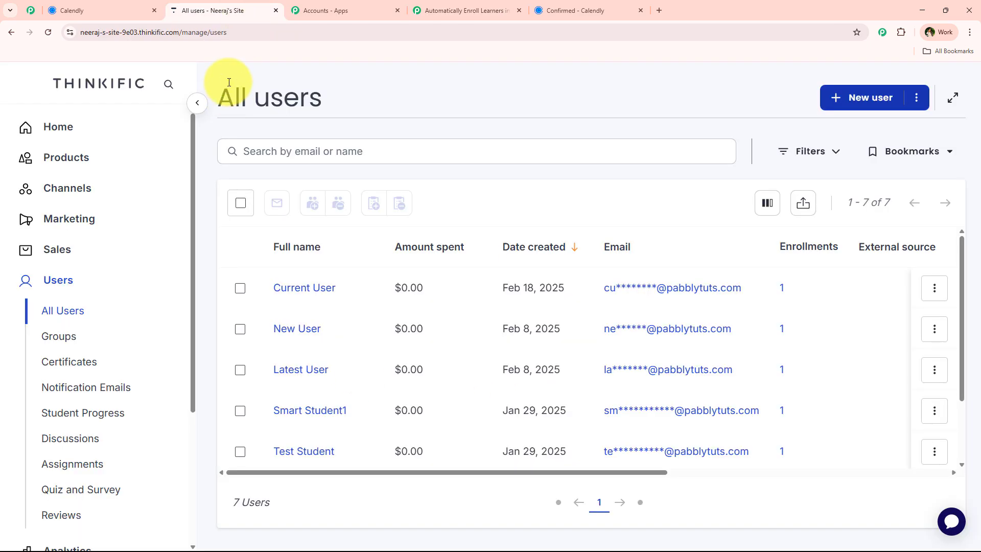
left_click(254, 33)
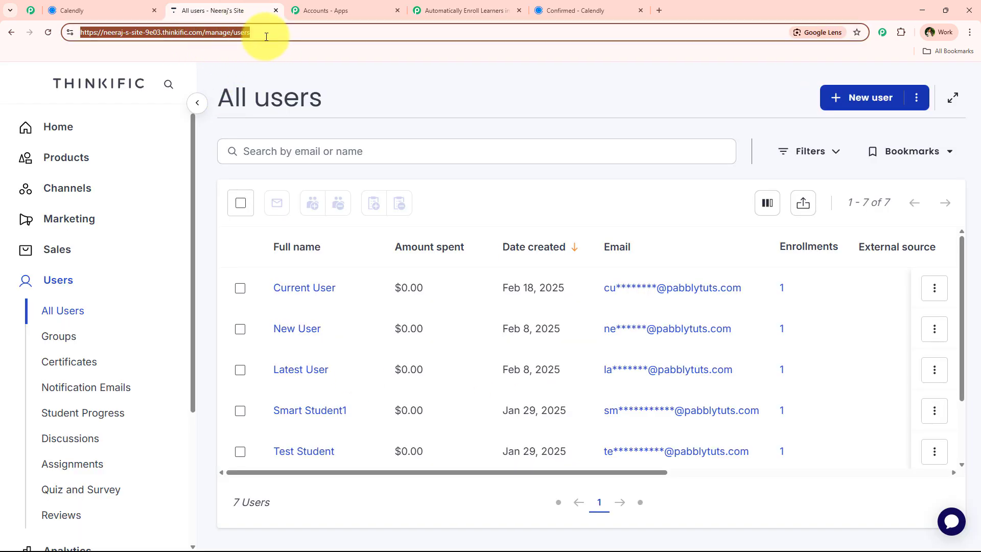
left_click(424, 10)
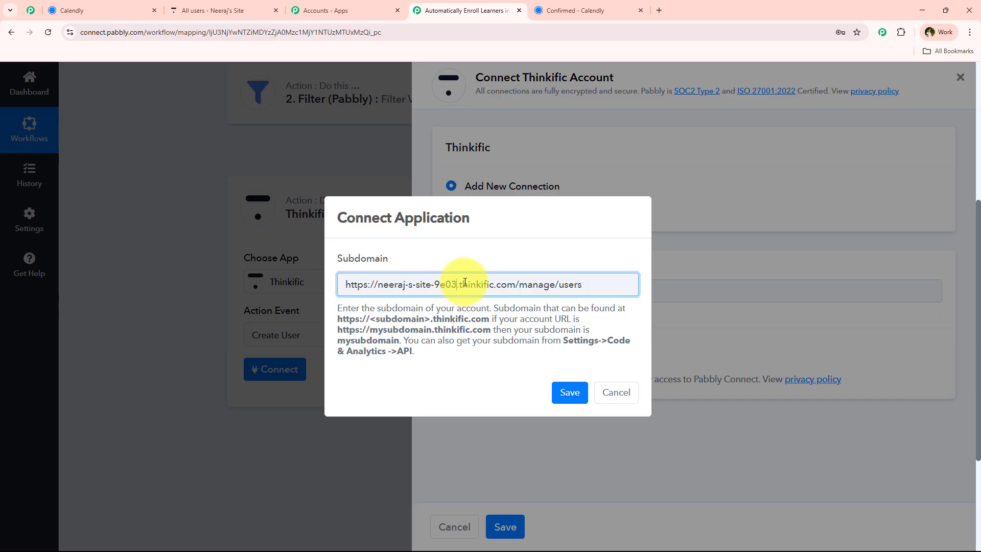
left_click_drag(458, 284, 623, 280)
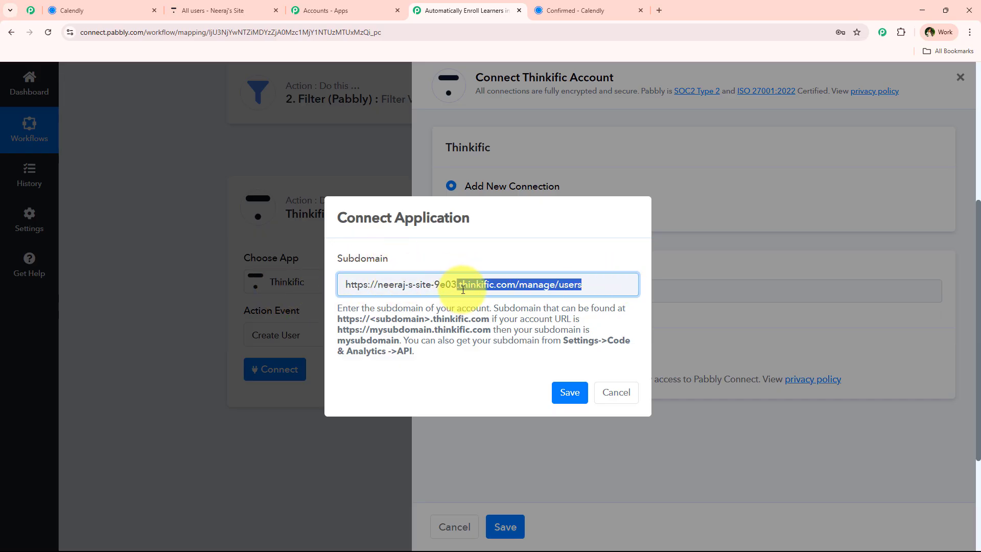
key("BackSpace")
left_click_drag(378, 288, 351, 290)
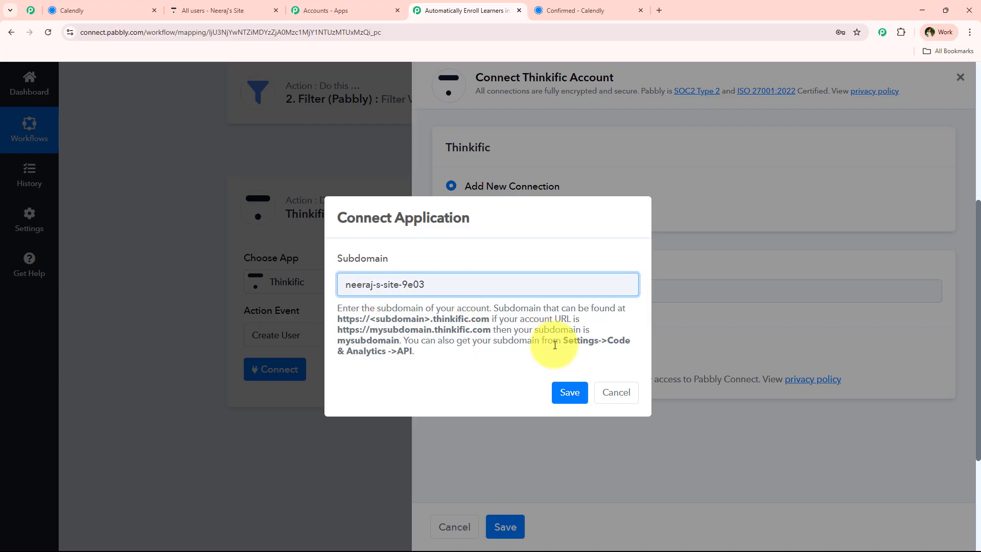
left_click(560, 401)
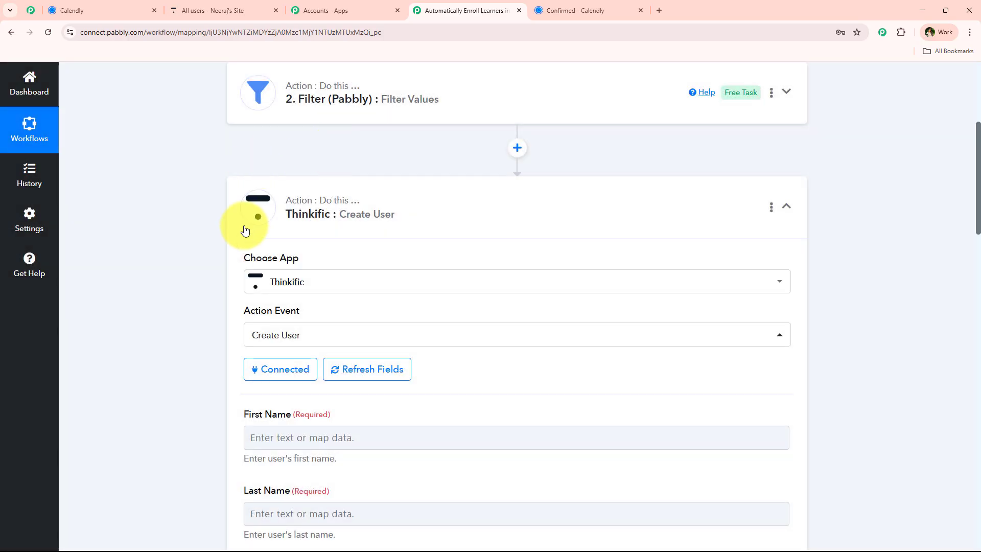
Map the Create User action's First Name field to Res3 Resource First Name from the Calendly trigger
scroll(240, 310, "down", 4)
left_click_drag(246, 219, 284, 218)
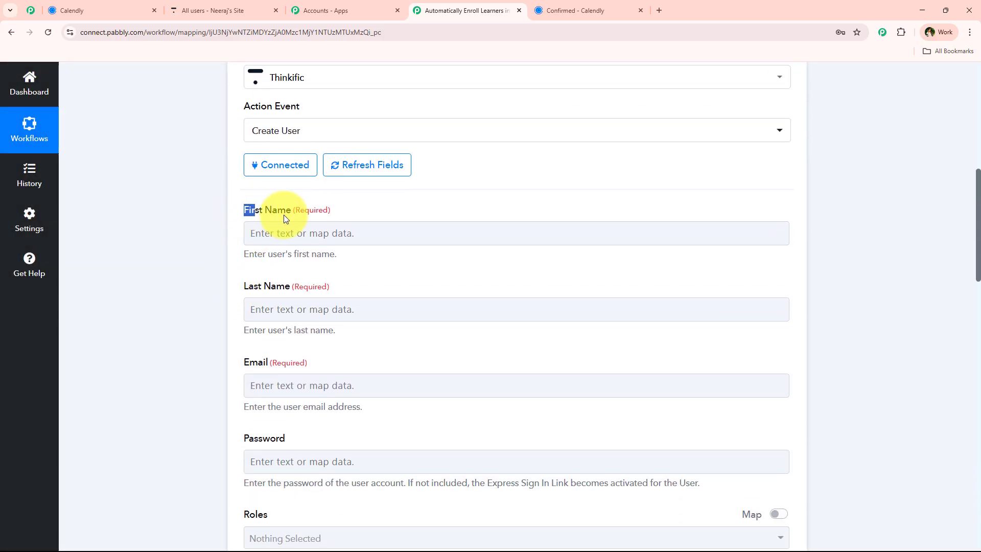
left_click_drag(243, 360, 284, 361)
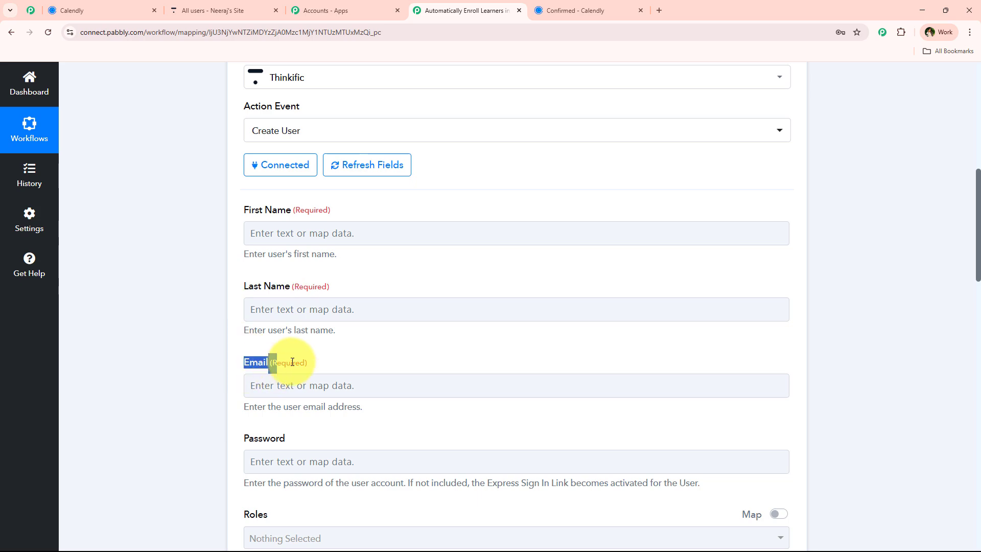
left_click(397, 354)
scroll(381, 263, "down", 2)
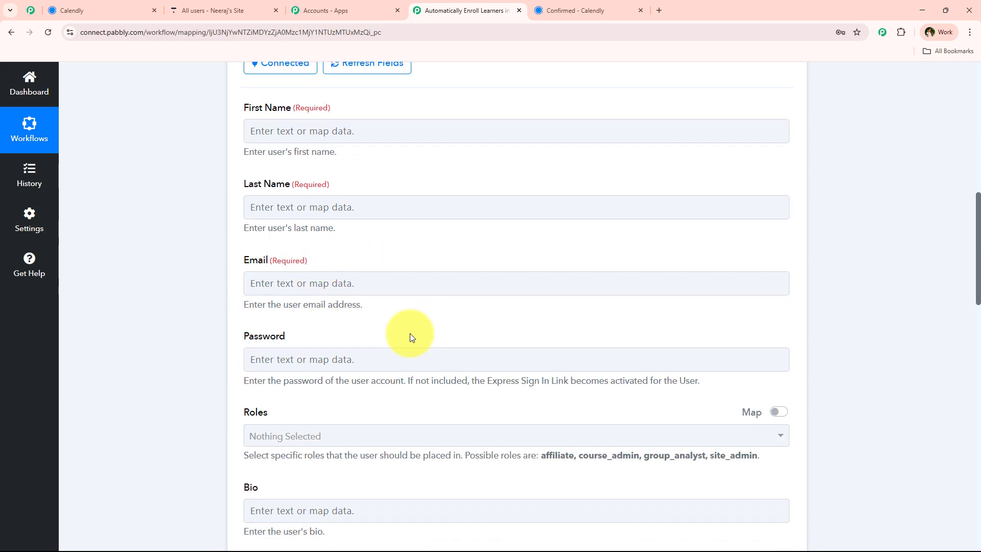
left_click(356, 128)
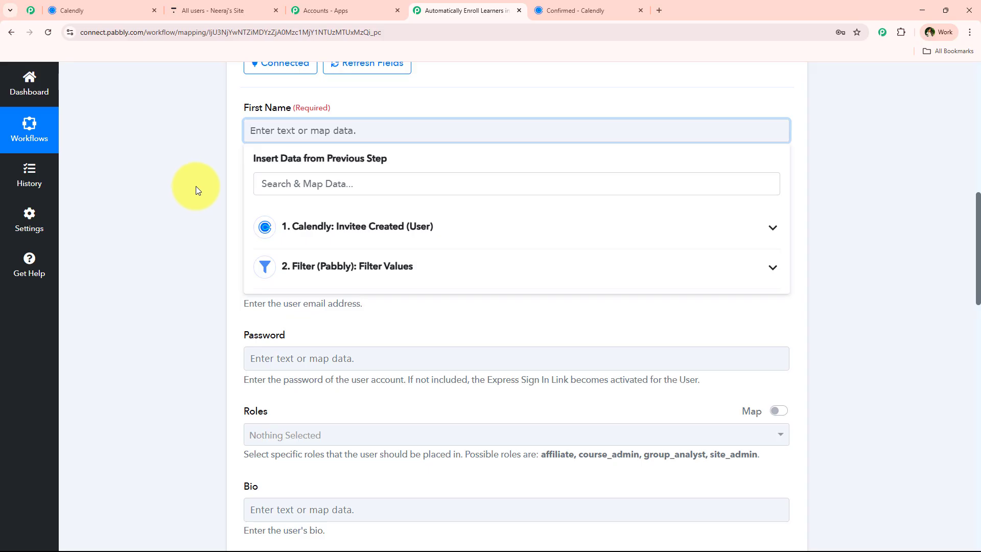
left_click(499, 225)
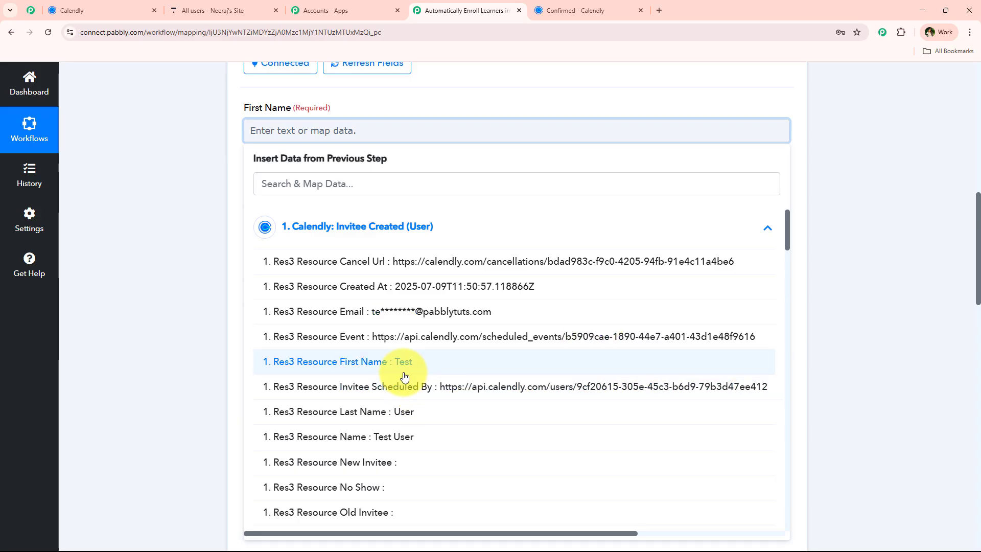
left_click(339, 363)
left_click(232, 210)
Map the Last Name field to Res3 Resource Last Name from the Calendly trigger
left_click(306, 217)
left_click(317, 310)
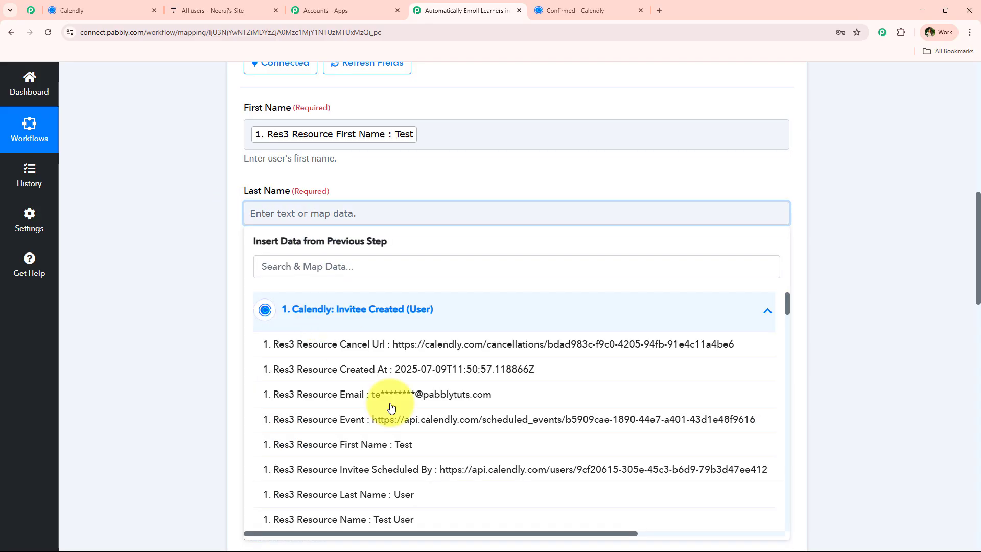
scroll(327, 398, "down", 2)
left_click(413, 450)
left_click(241, 298)
Map the Email field to Res3 Resource Email from the Calendly trigger
left_click(449, 293)
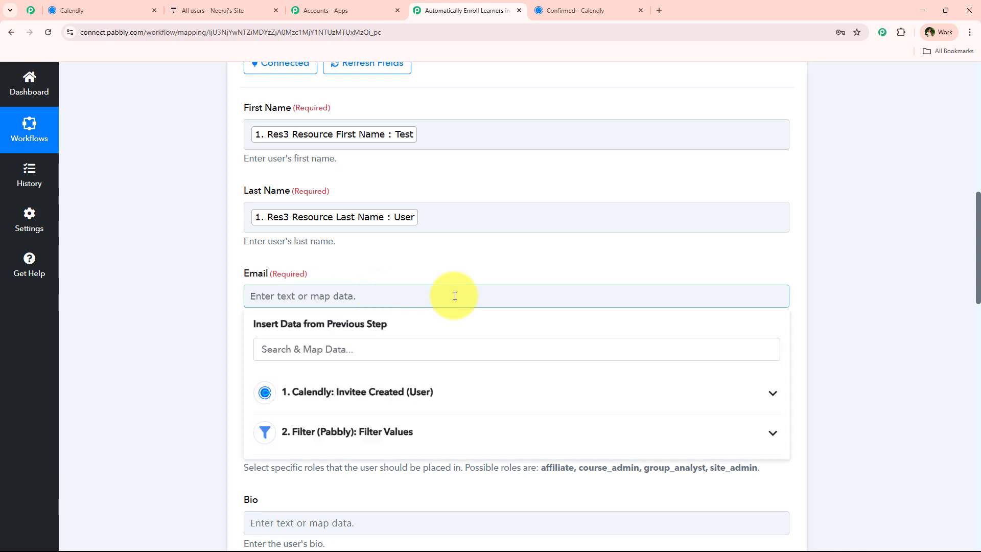
scroll(449, 301, "down", 2)
left_click(444, 289)
left_click(438, 380)
left_click(216, 288)
scroll(193, 350, "up", 6)
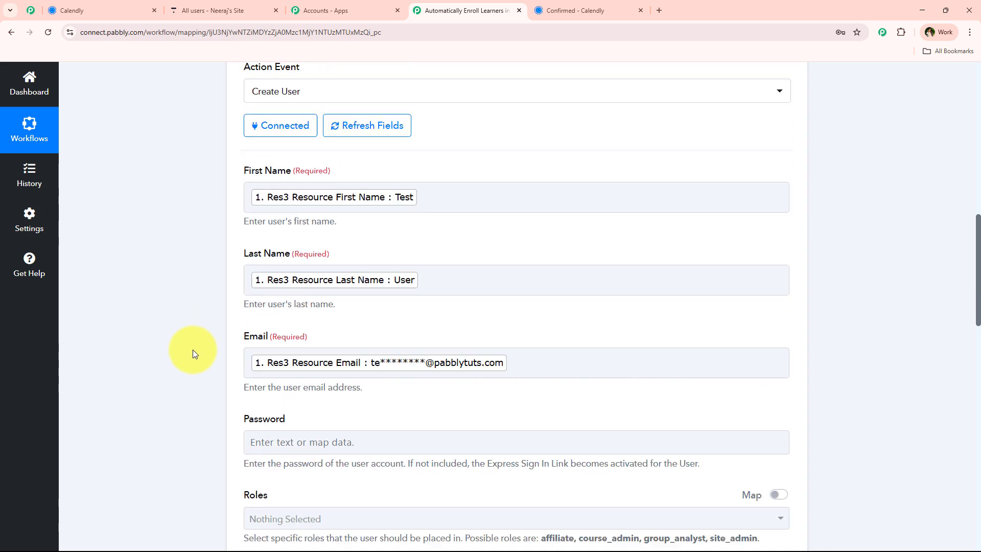
scroll(243, 265, "down", 7)
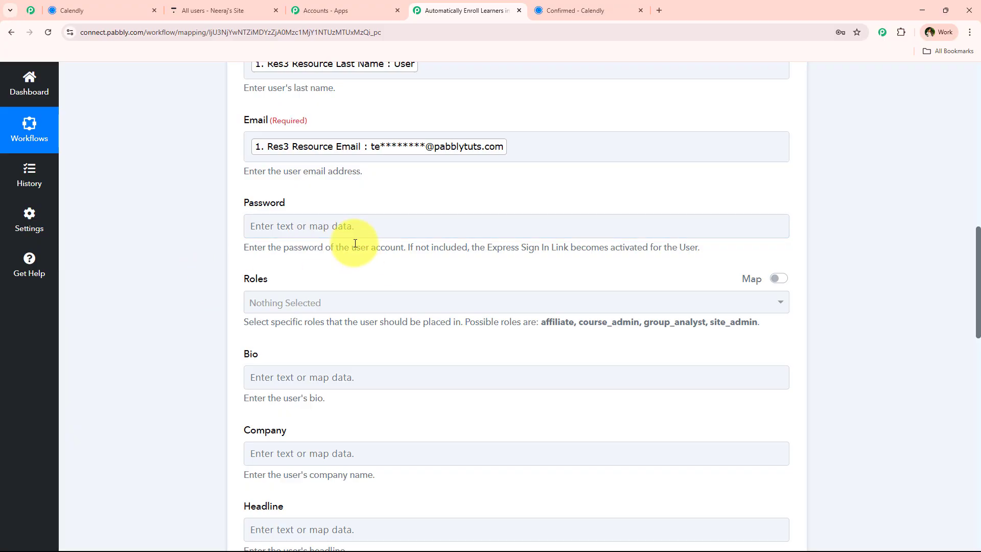
left_click(388, 232)
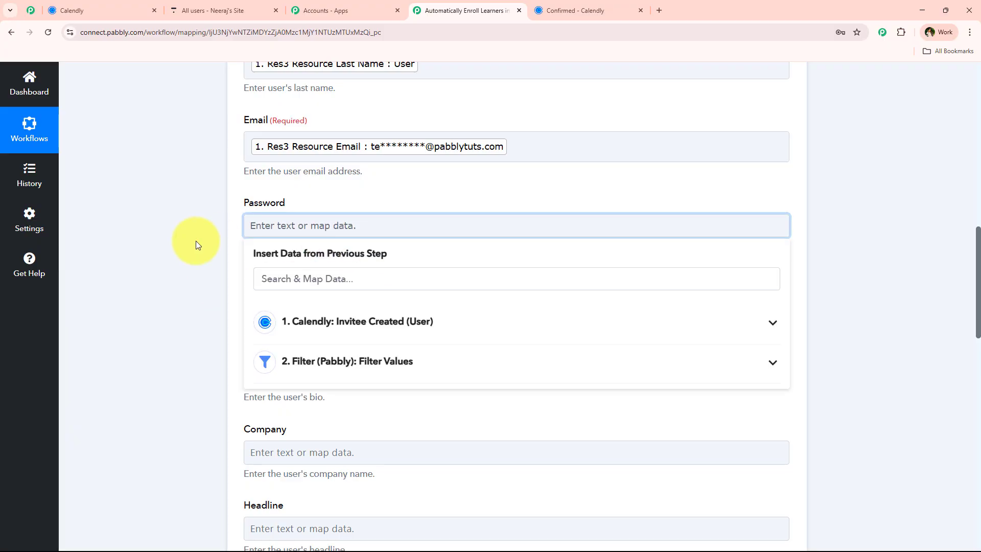
left_click(195, 240)
left_click(368, 301)
left_click(419, 288)
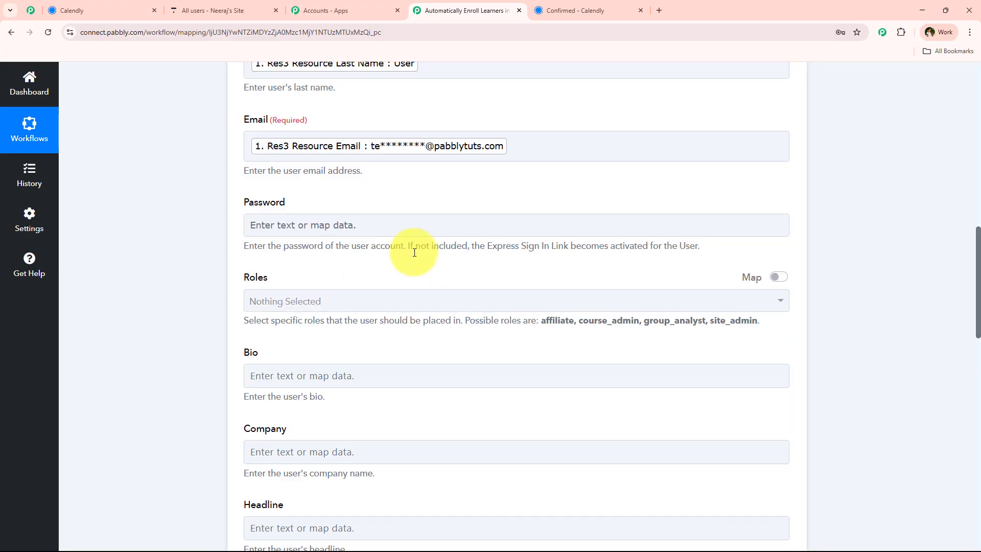
Save the Thinkific Create User action with the remaining fields at their defaults and send a test request
scroll(415, 250, "down", 6)
scroll(391, 285, "down", 10)
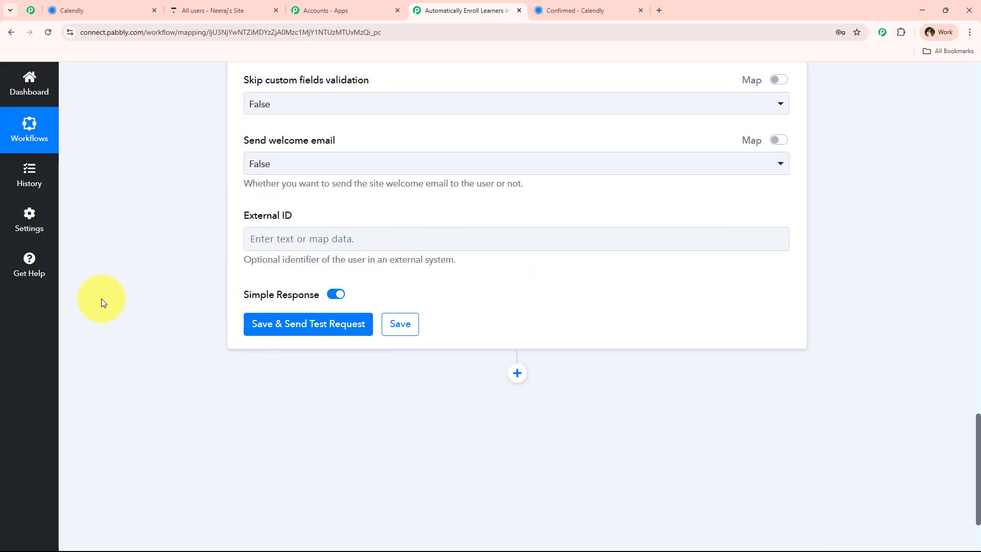
scroll(184, 290, "down", 2)
left_click(304, 222)
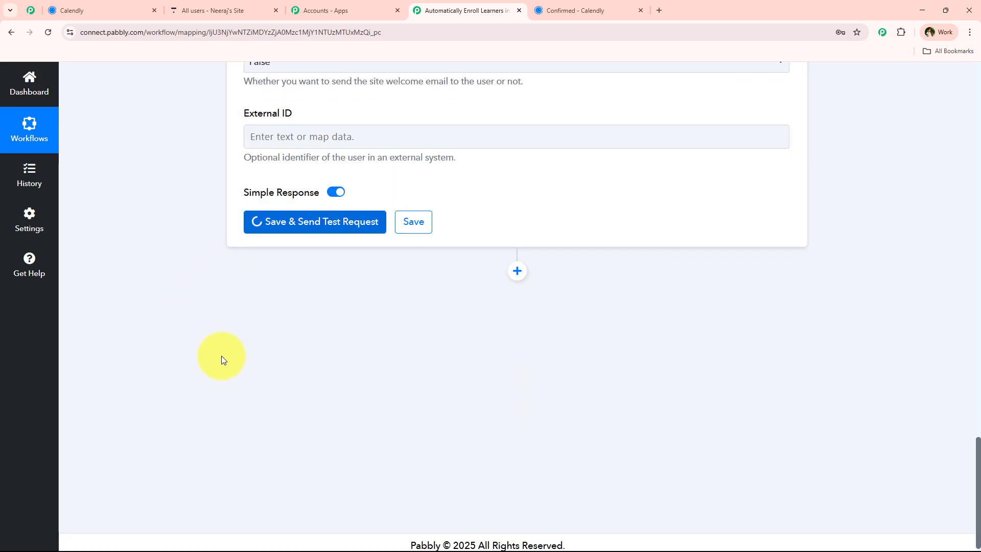
Examine the creation time, full name and email in the Create User test response
scroll(209, 339, "up", 9)
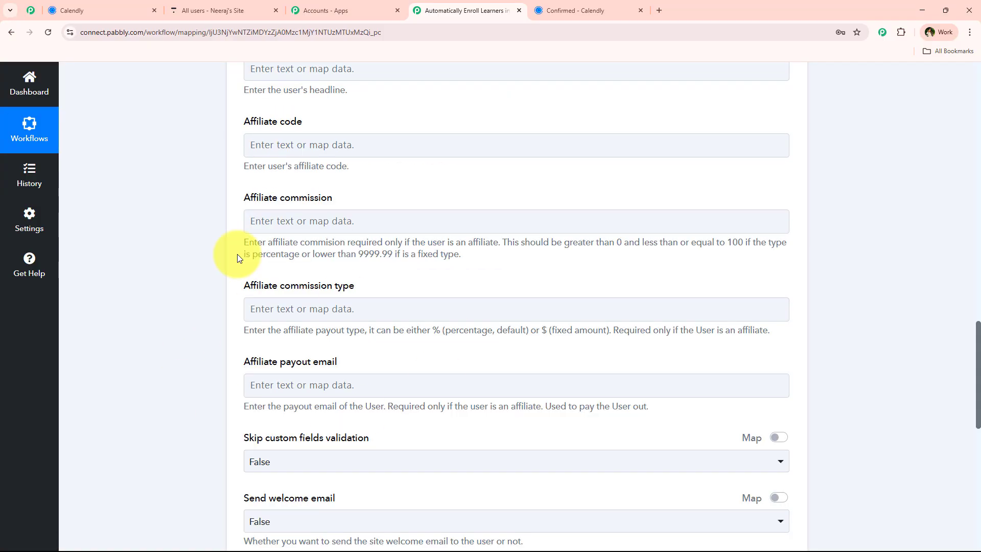
scroll(189, 393, "up", 4)
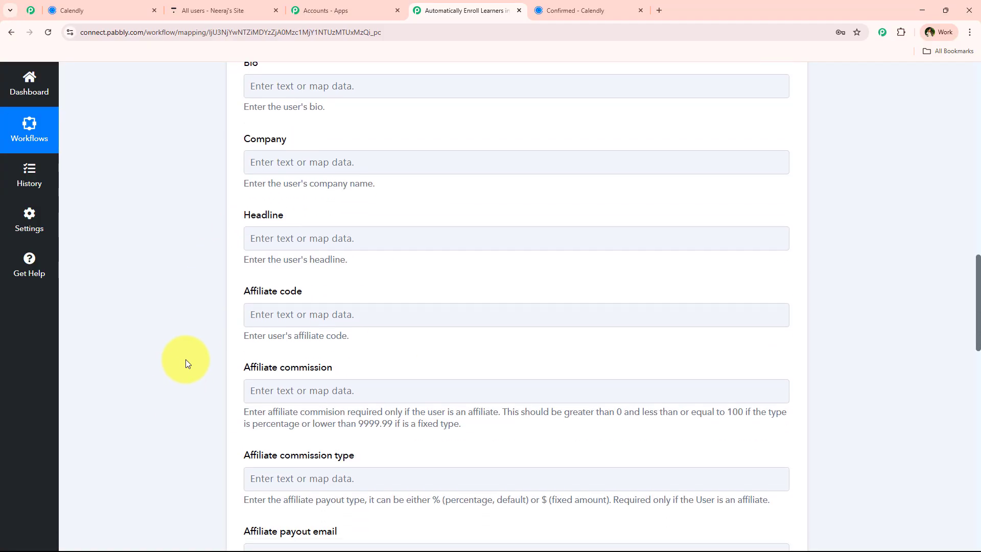
scroll(187, 361, "down", 11)
scroll(188, 362, "down", 5)
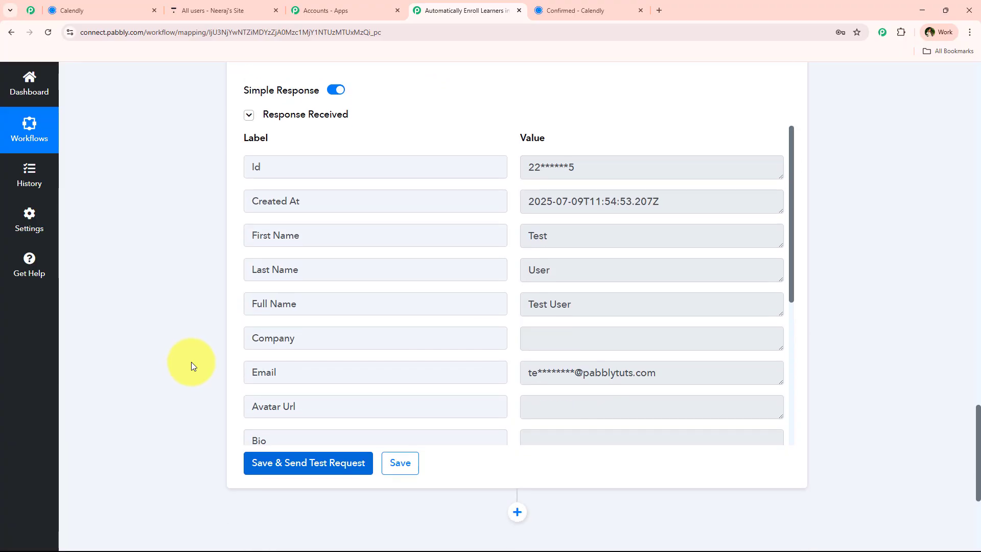
triple_click(556, 207)
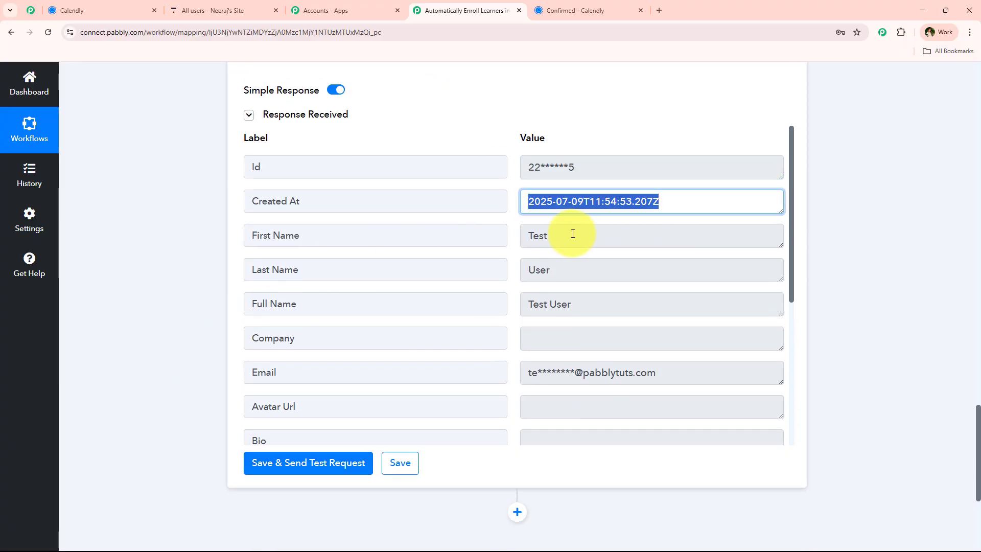
left_click_drag(571, 305, 542, 311)
triple_click(619, 368)
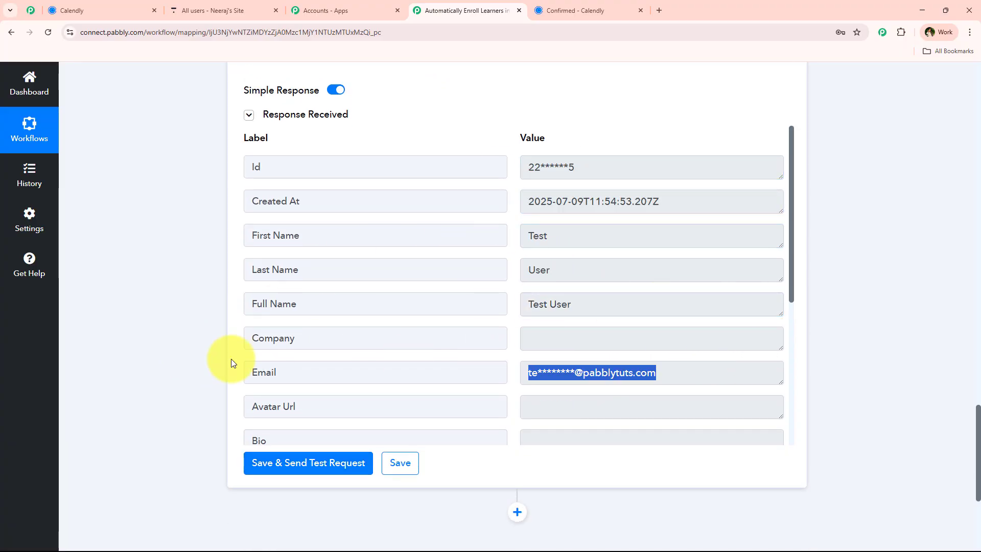
Collapse the Thinkific Create User step
scroll(209, 313, "up", 6)
scroll(209, 313, "up", 20)
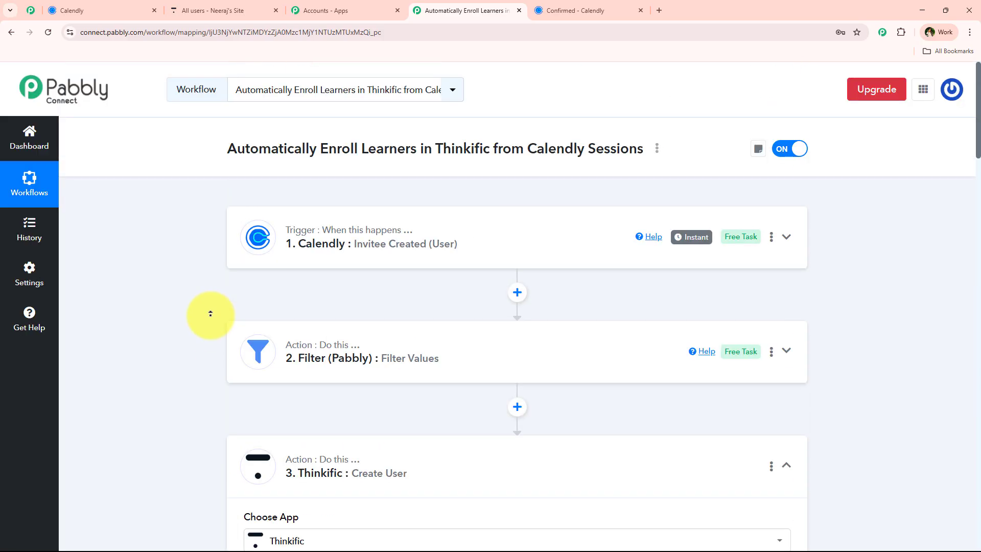
left_click(407, 474)
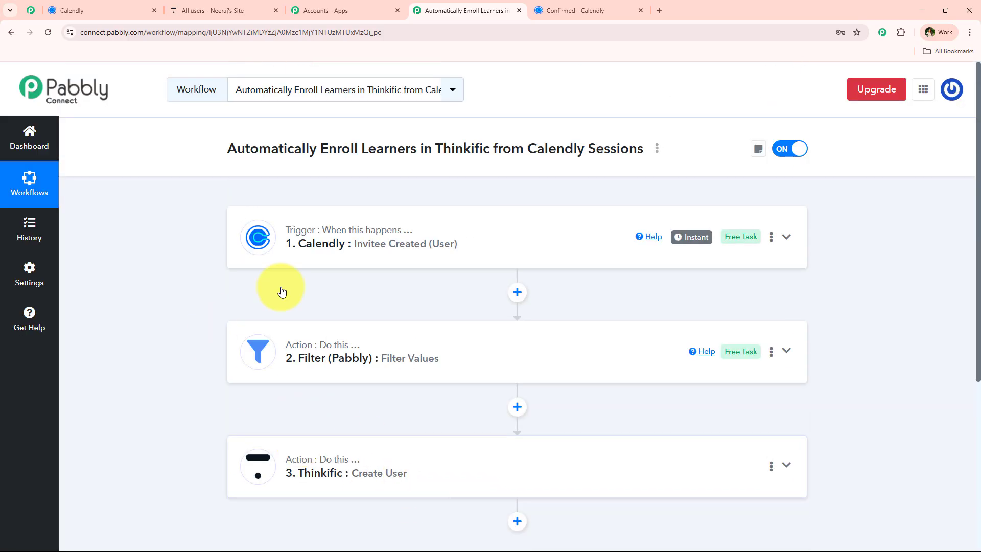
Refresh the user list in Thinkific and open the newly created user's profile details to verify them
left_click(256, 6)
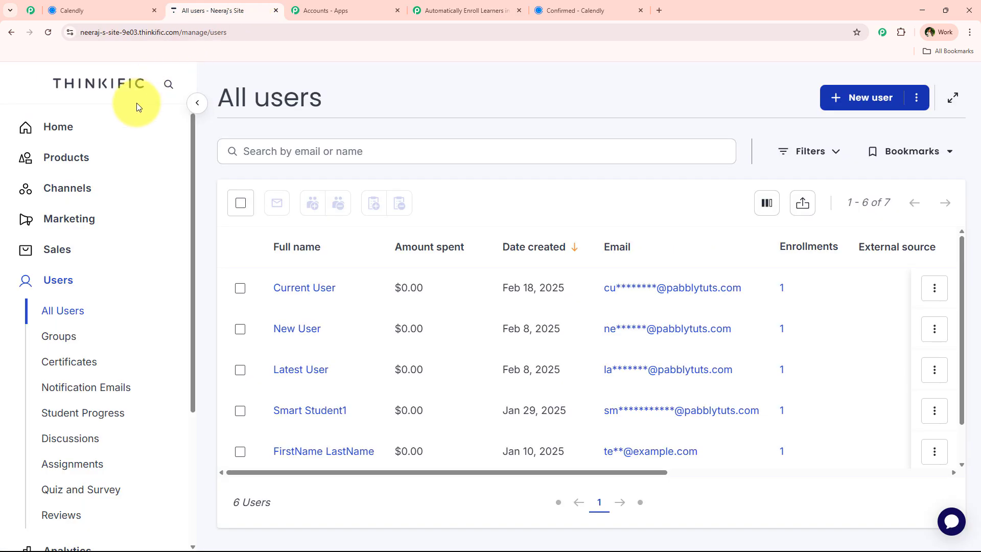
left_click(47, 34)
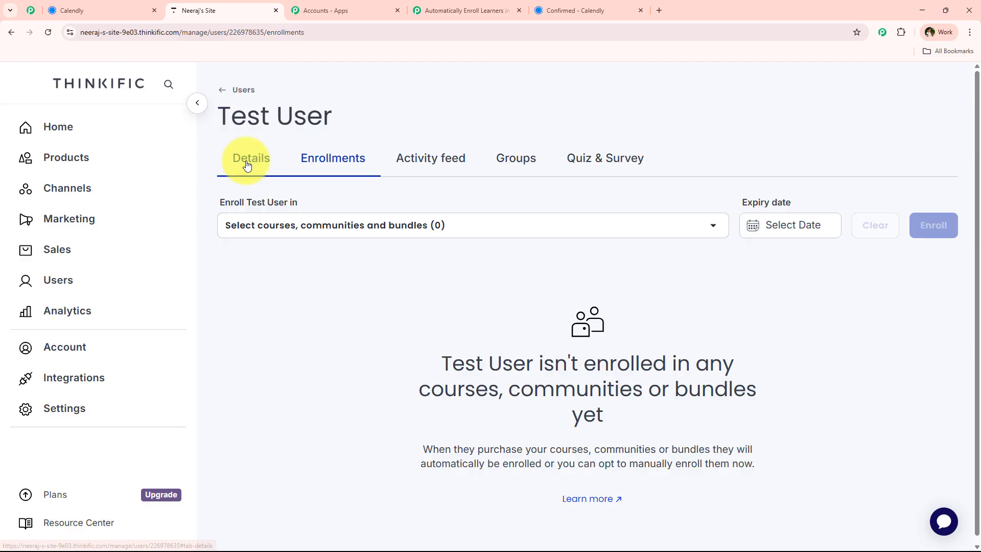
left_click(248, 164)
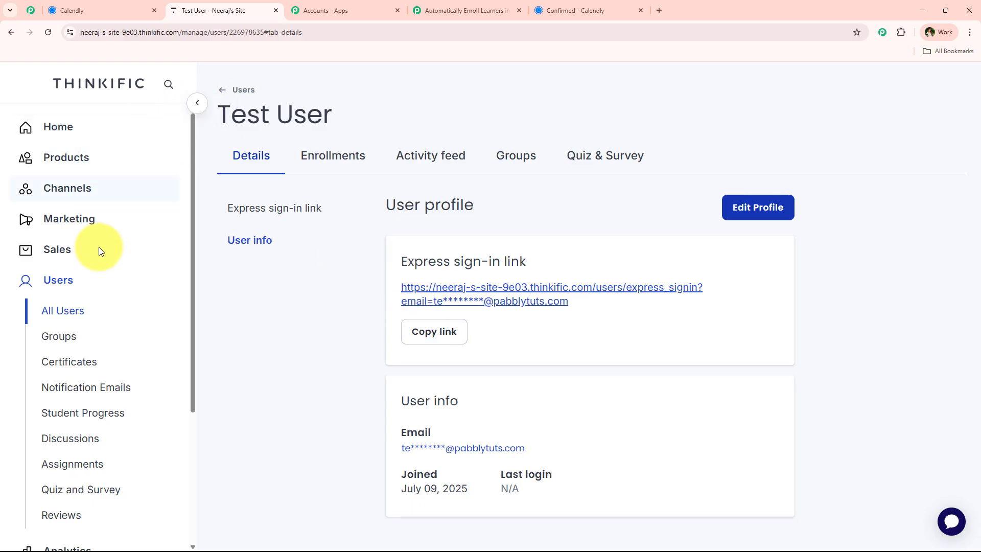
Switch back to Pabbly Connect and add a Thinkific action with the Enroll User event after the Create User step
left_click(485, 12)
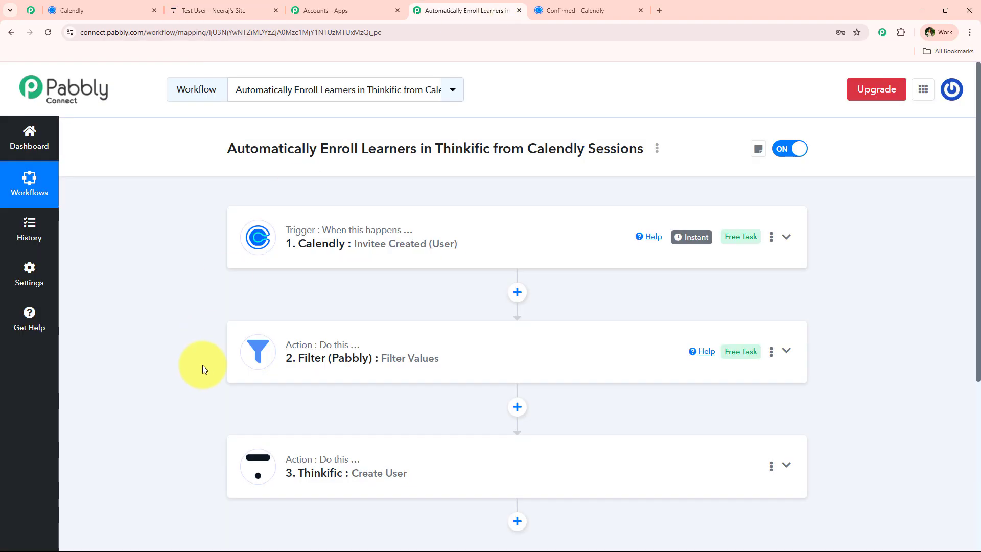
scroll(243, 351, "down", 4)
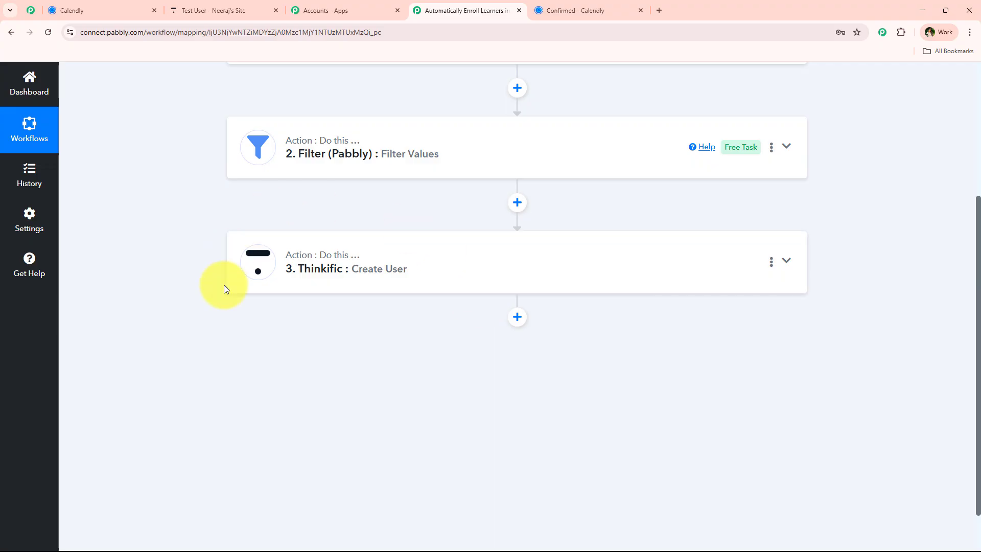
left_click(517, 317)
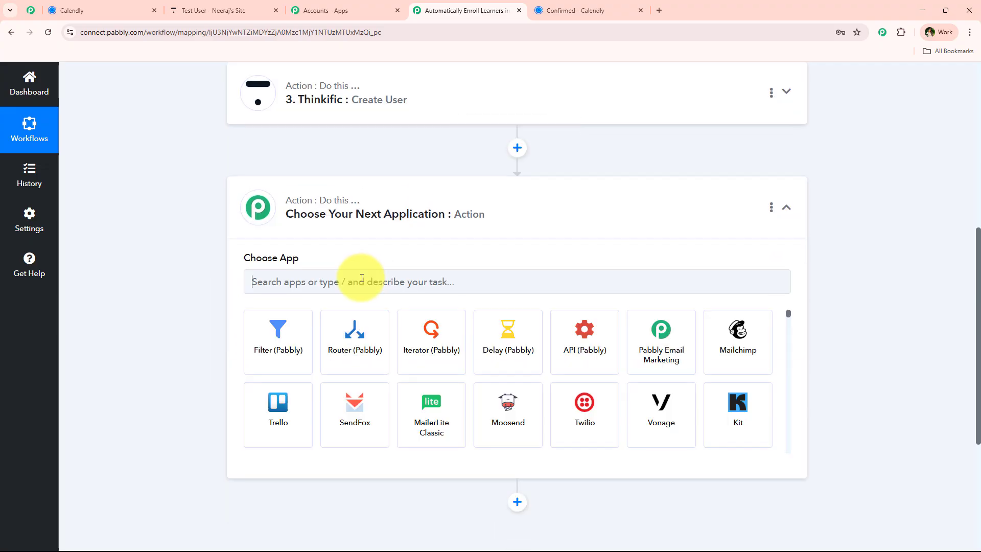
left_click(360, 278)
type("thin")
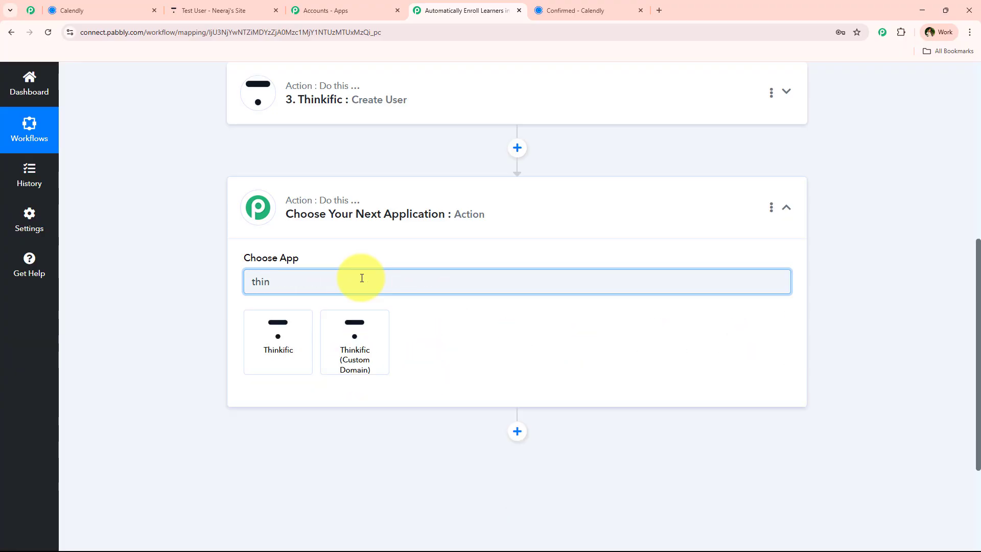
left_click(304, 316)
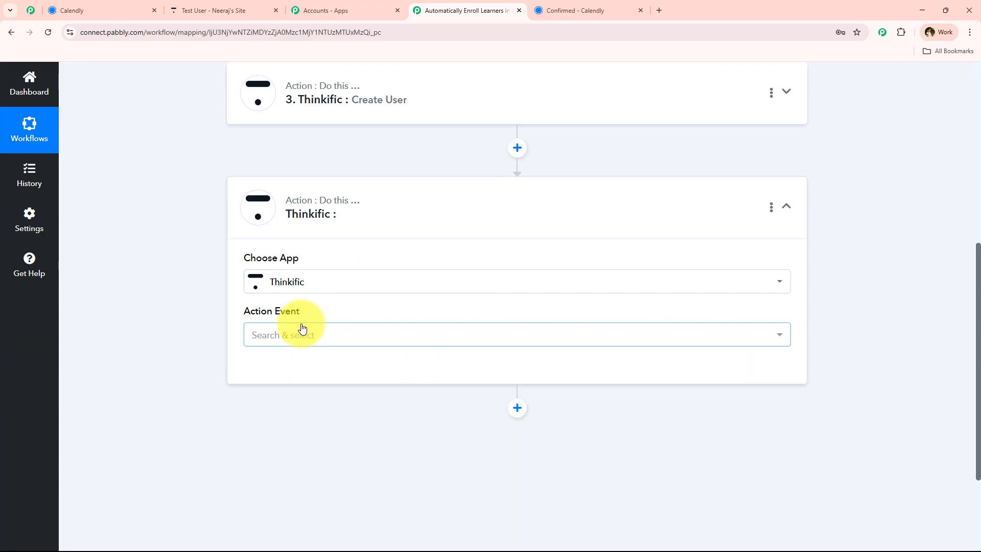
left_click(301, 327)
type("e")
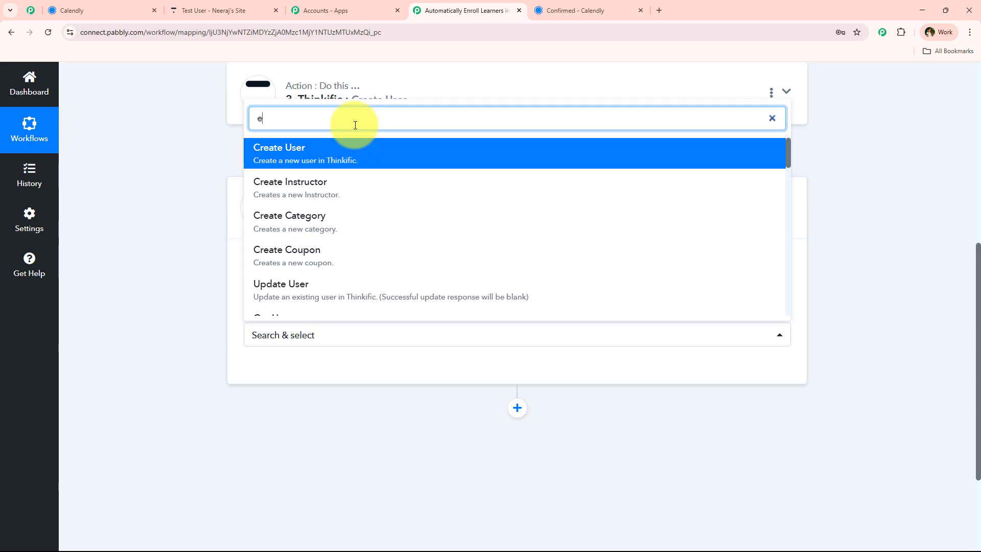
type("nr")
left_click(355, 153)
Connect the Enroll User action to Thinkific using the existing connection Thinkific #6
left_click(287, 368)
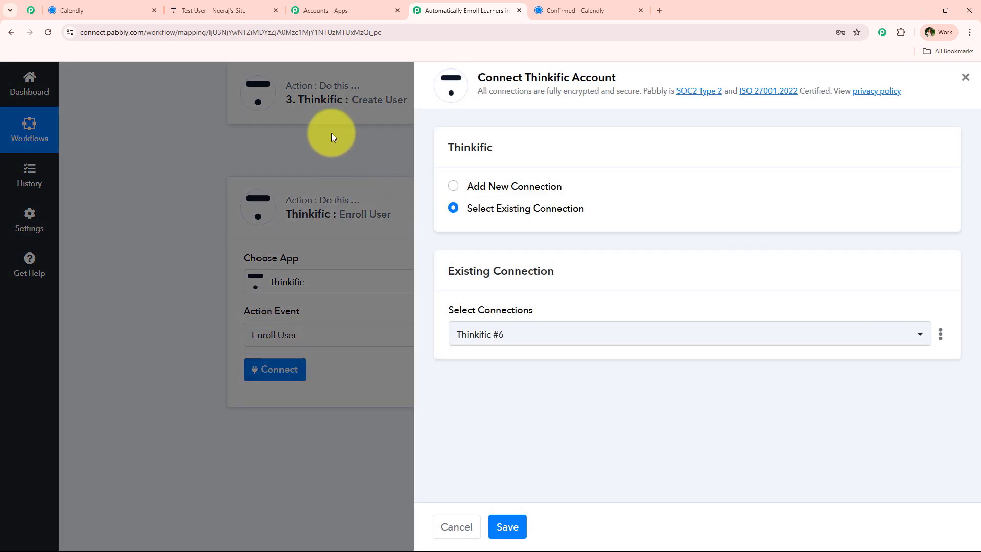
left_click_drag(464, 212, 601, 230)
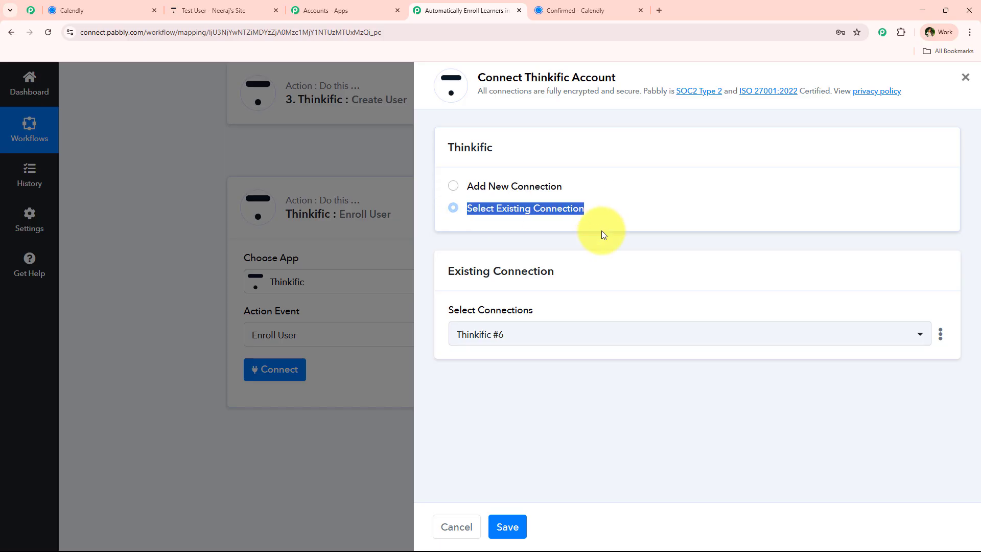
left_click(517, 515)
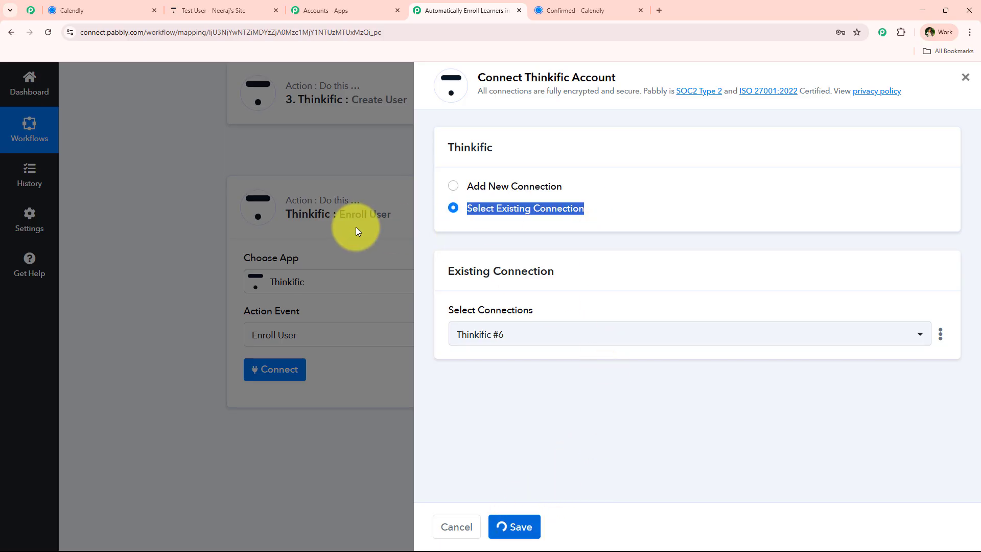
Check the available choices for the required course, keeping PHP selected
scroll(340, 220, "down", 4)
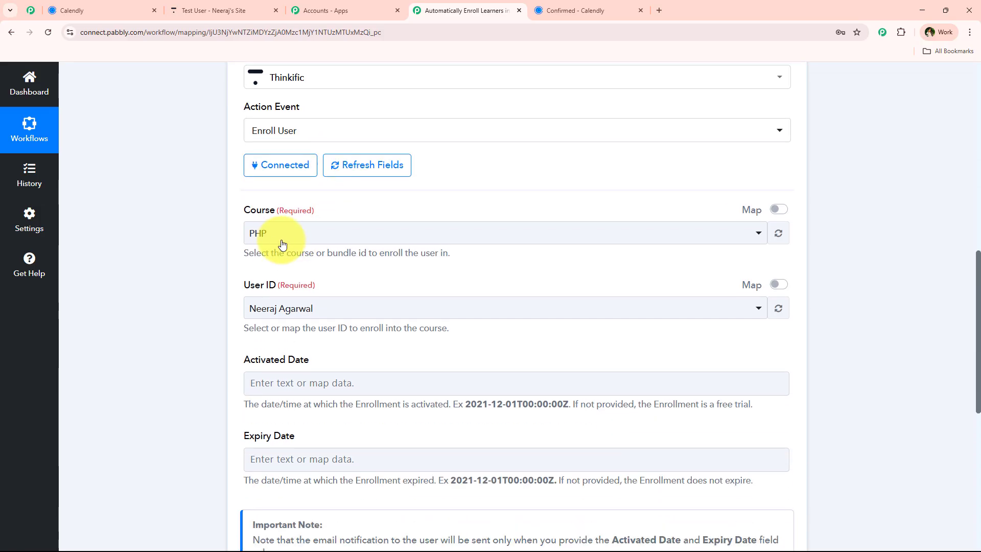
left_click(282, 244)
left_click(199, 277)
scroll(201, 264, "up", 2)
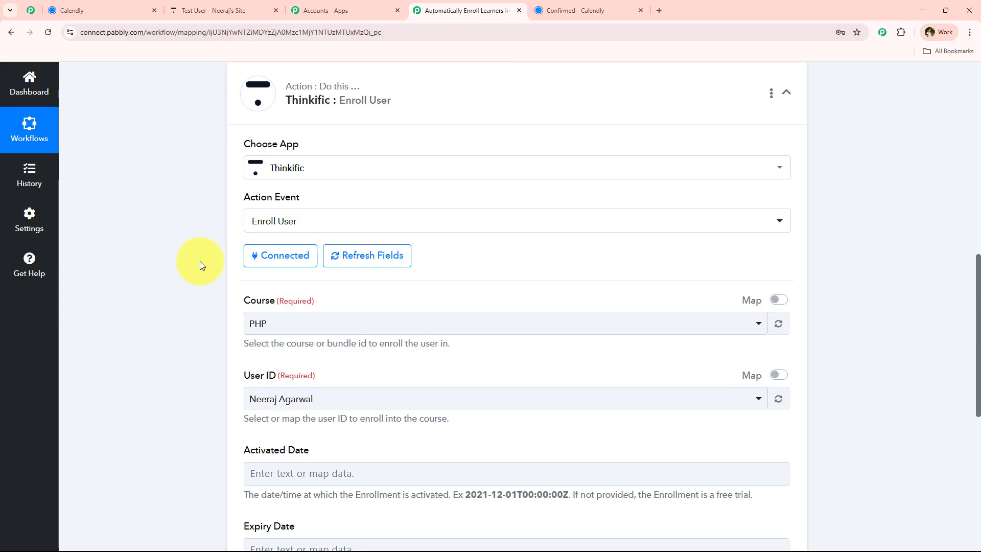
scroll(301, 302, "down", 2)
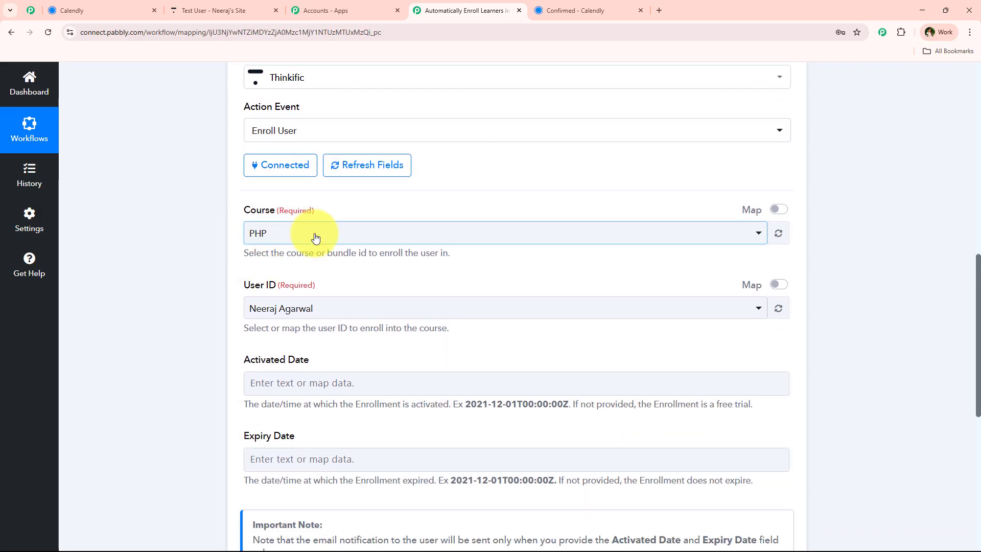
left_click(315, 236)
left_click(217, 264)
scroll(216, 266, "down", 1)
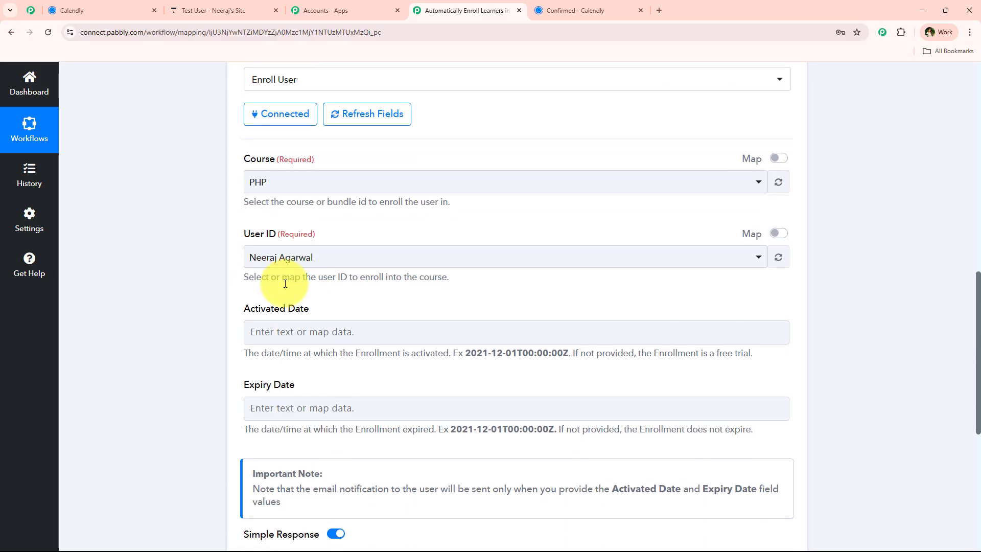
Select the newly created test user as the User ID to enroll
left_click(372, 263)
scroll(358, 355, "down", 3)
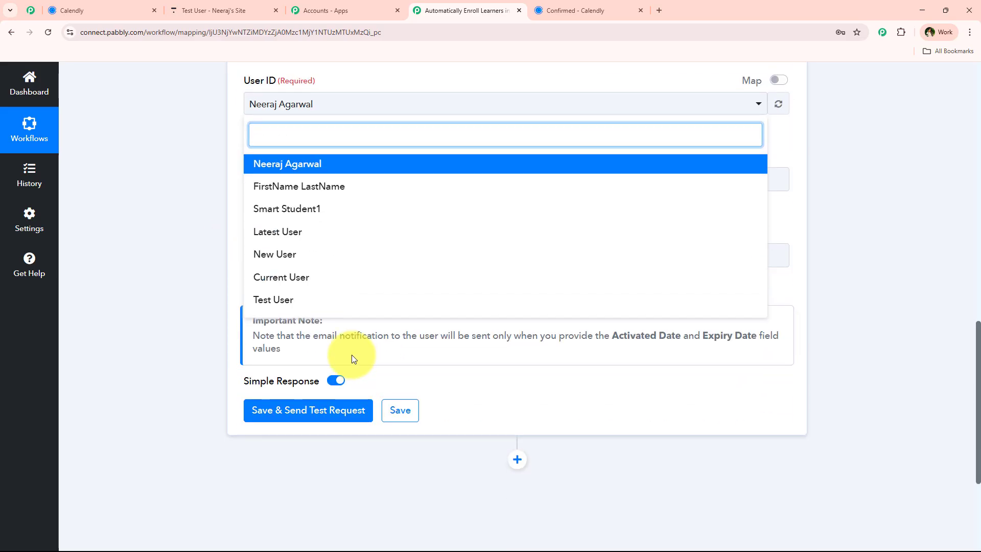
left_click(314, 302)
scroll(204, 335, "up", 2)
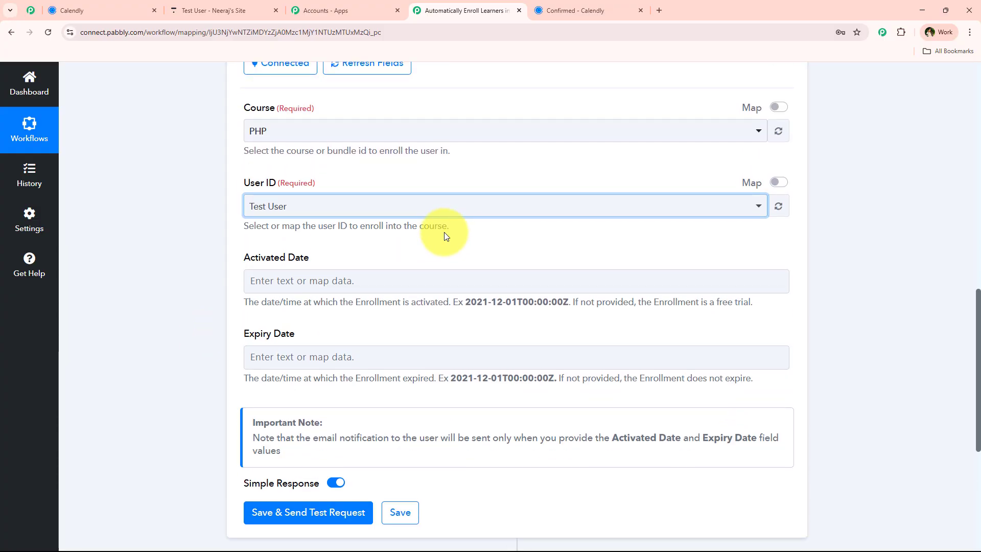
Enable mapping for the User ID and map it to the Id from the Thinkific Create User response
left_click(778, 183)
left_click(424, 210)
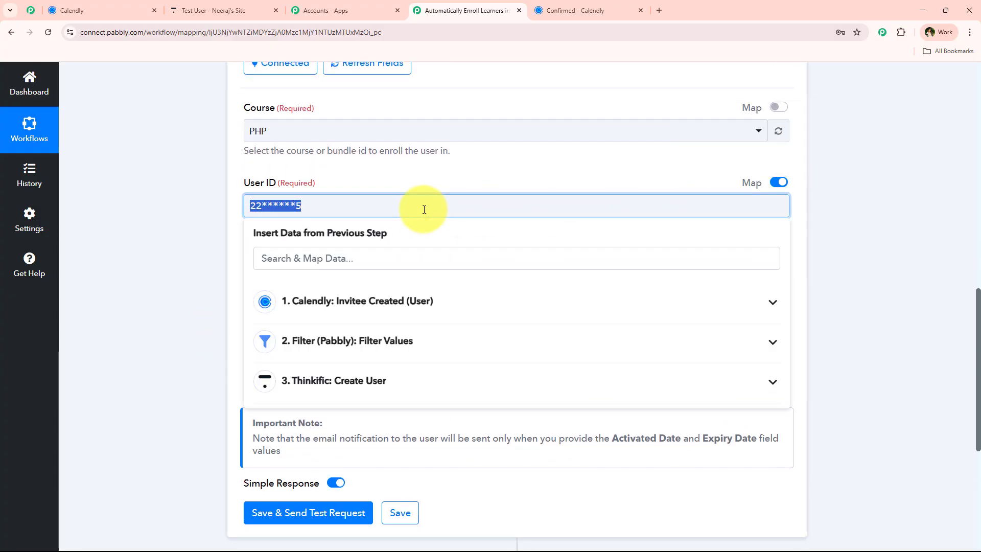
left_click(332, 381)
left_click(348, 409)
left_click(163, 249)
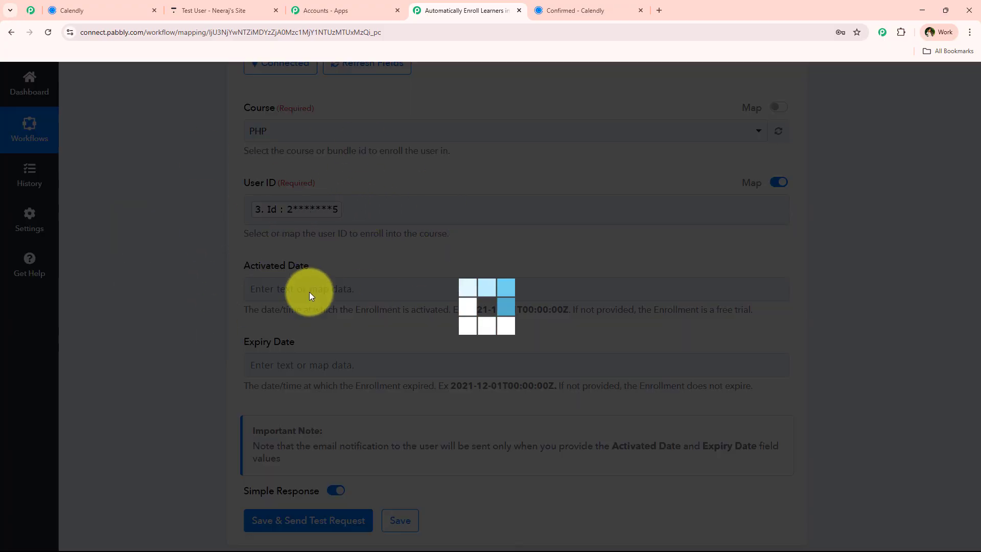
Save the Enroll User action with the activated and expiry dates left blank and send a test request
scroll(237, 239, "down", 2)
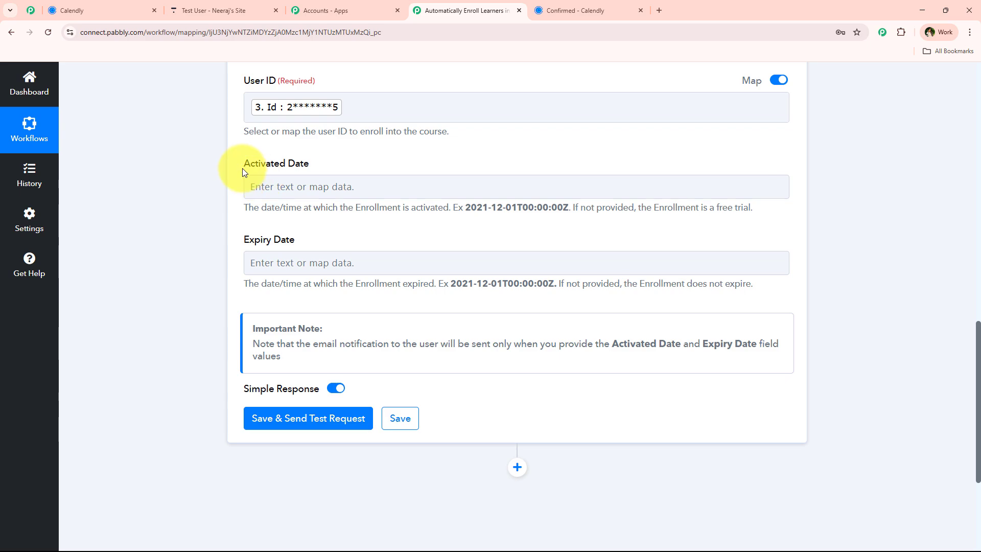
left_click_drag(242, 167, 317, 168)
left_click_drag(321, 239, 238, 243)
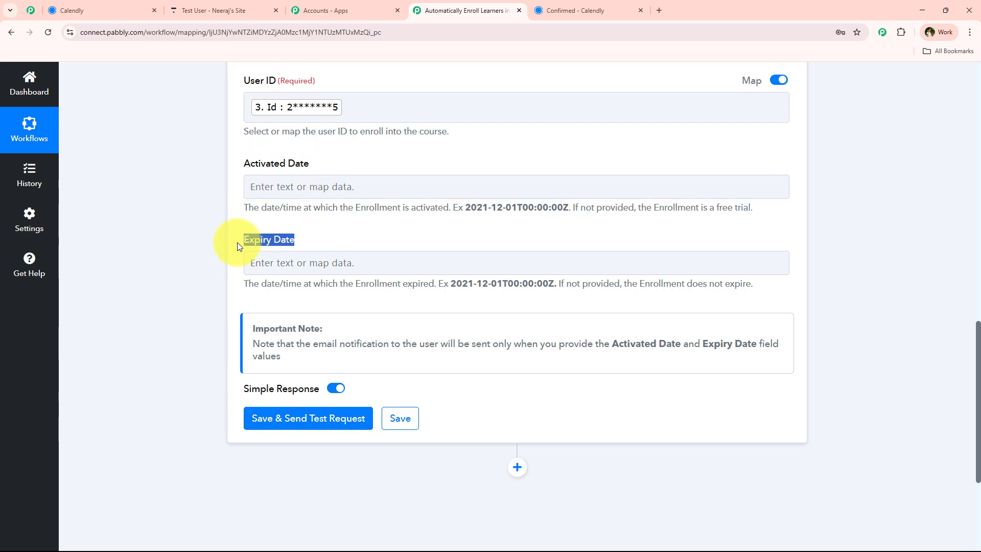
left_click(368, 245)
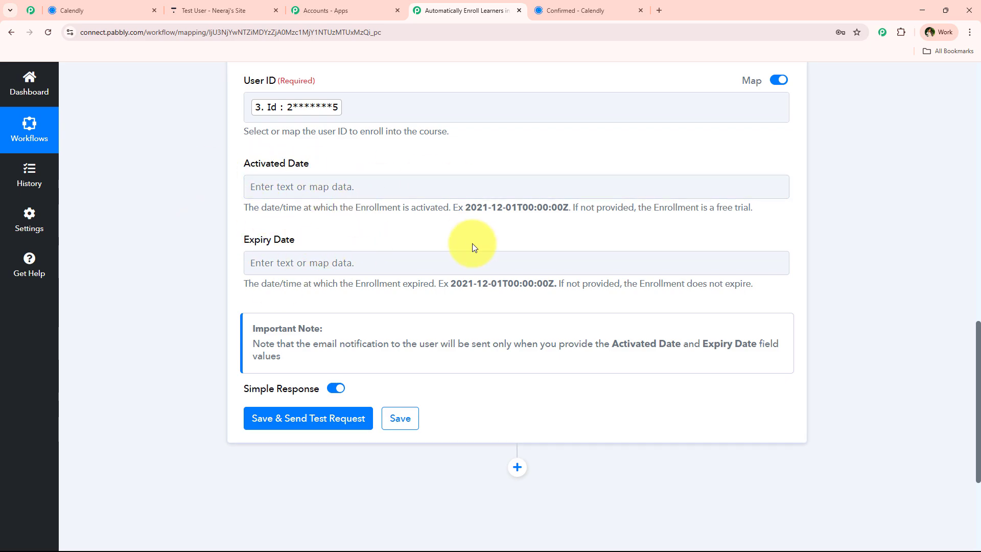
scroll(357, 276, "down", 4)
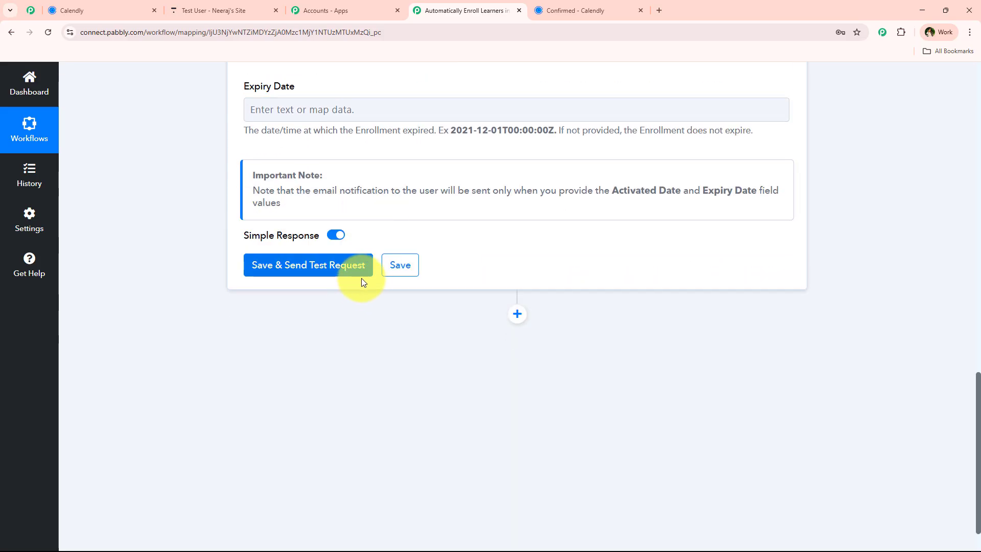
left_click(347, 220)
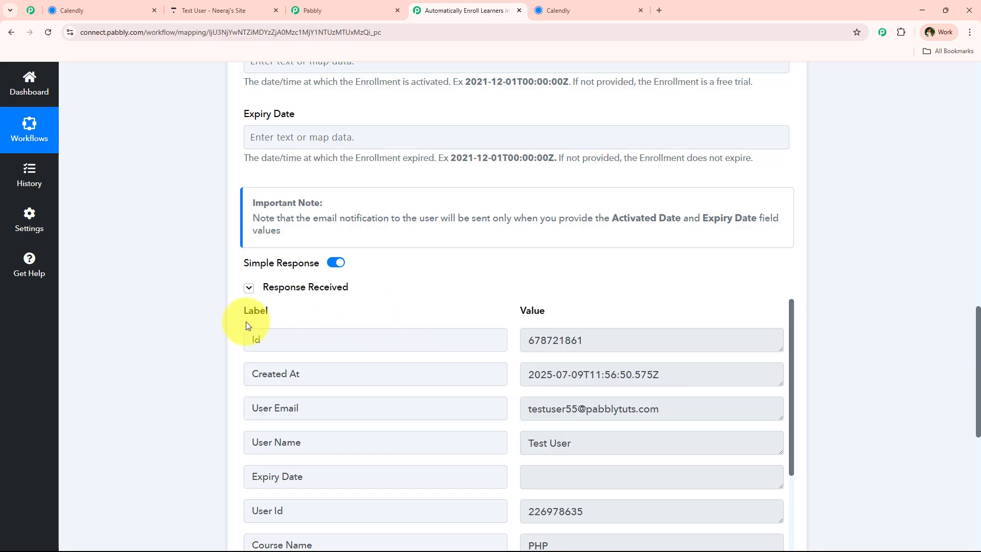
Examine the user email and user name in the Enroll User test response
scroll(246, 326, "down", 2)
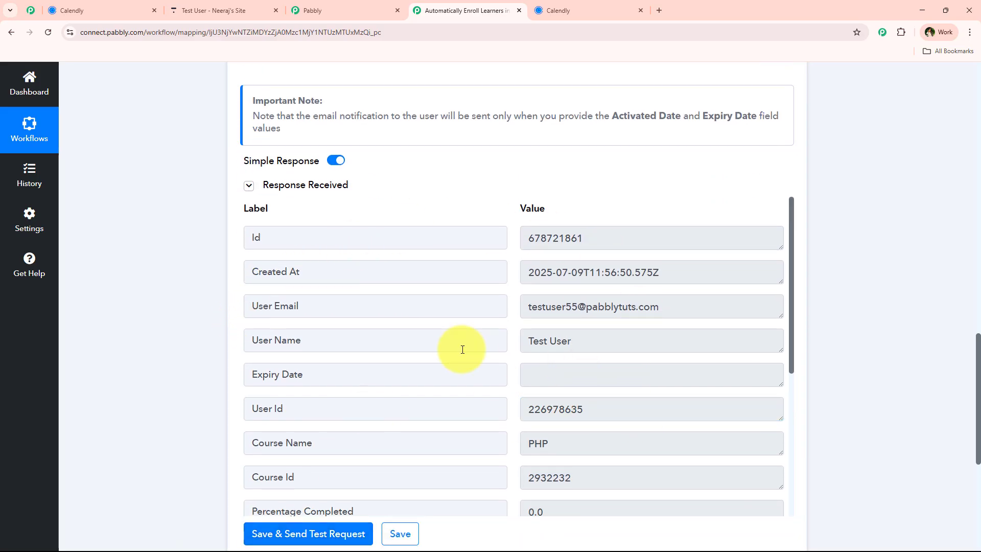
left_click_drag(726, 313, 472, 325)
left_click_drag(664, 345, 197, 413)
middle_click(196, 413)
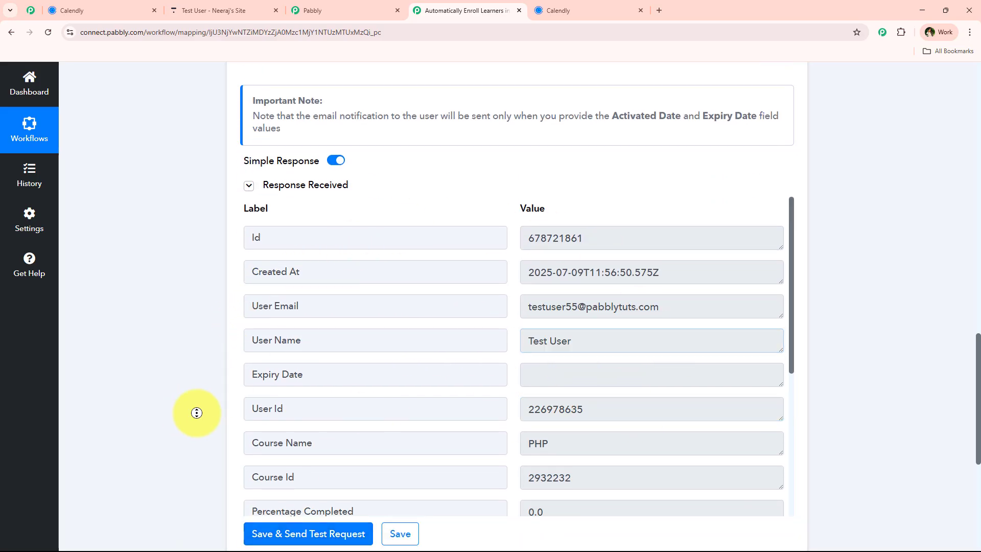
Collapse the Thinkific Enroll User step
scroll(197, 412, "up", 15)
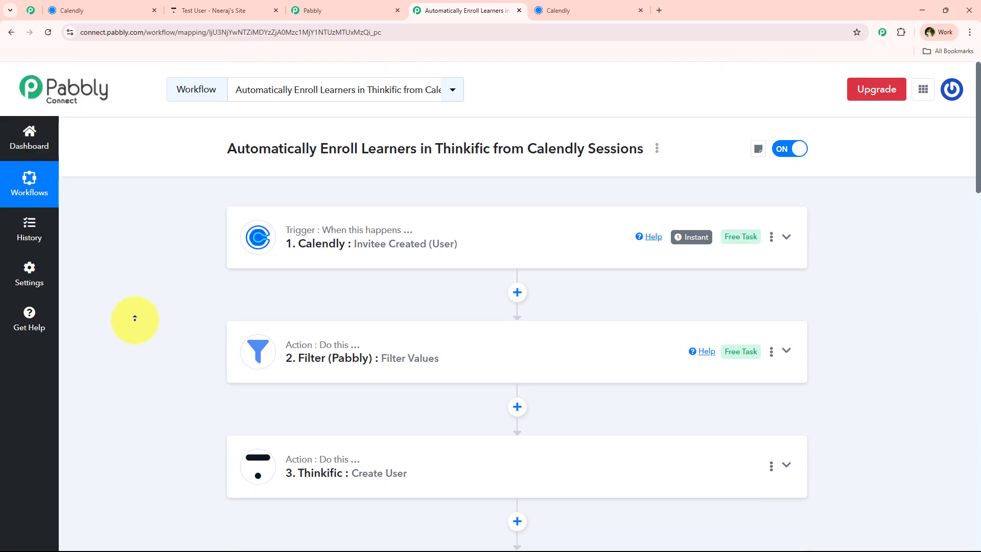
scroll(219, 379, "down", 3)
scroll(284, 416, "up", 3)
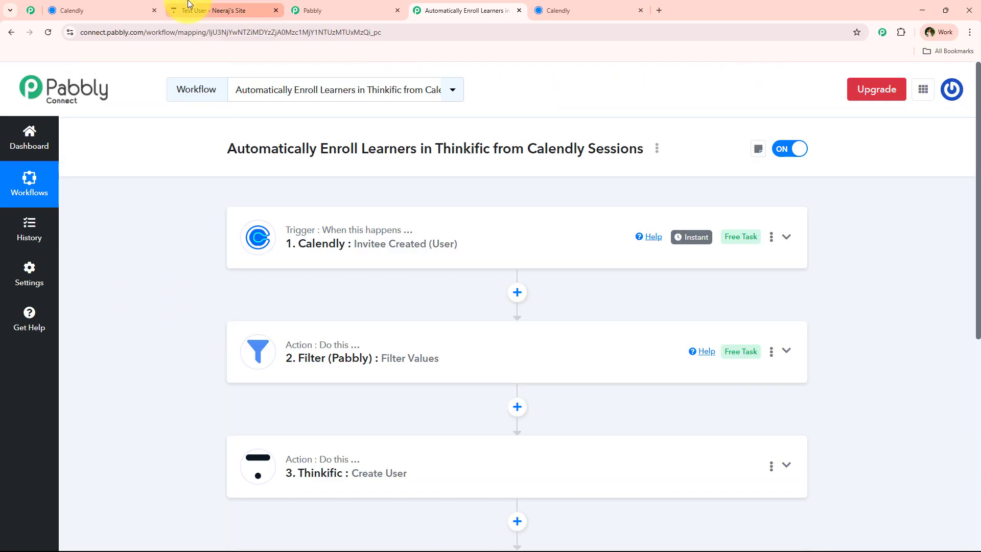
Switch to Thinkific and check the test user's enrollments for the PHP course
left_click(188, 5)
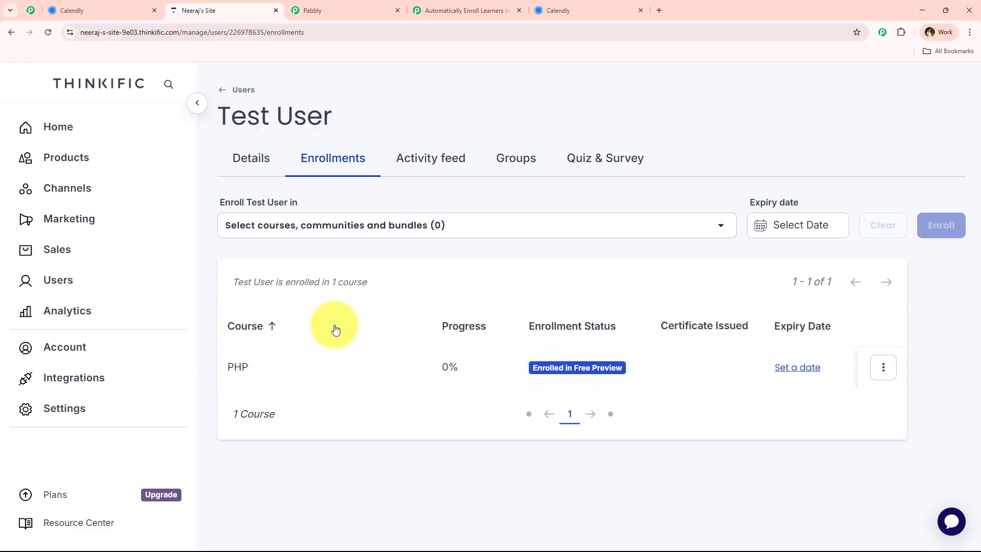
Return to Pabbly Connect and review the complete workflow from the Calendly trigger through the filter to both Thinkific actions
left_click(470, 9)
scroll(222, 378, "down", 4)
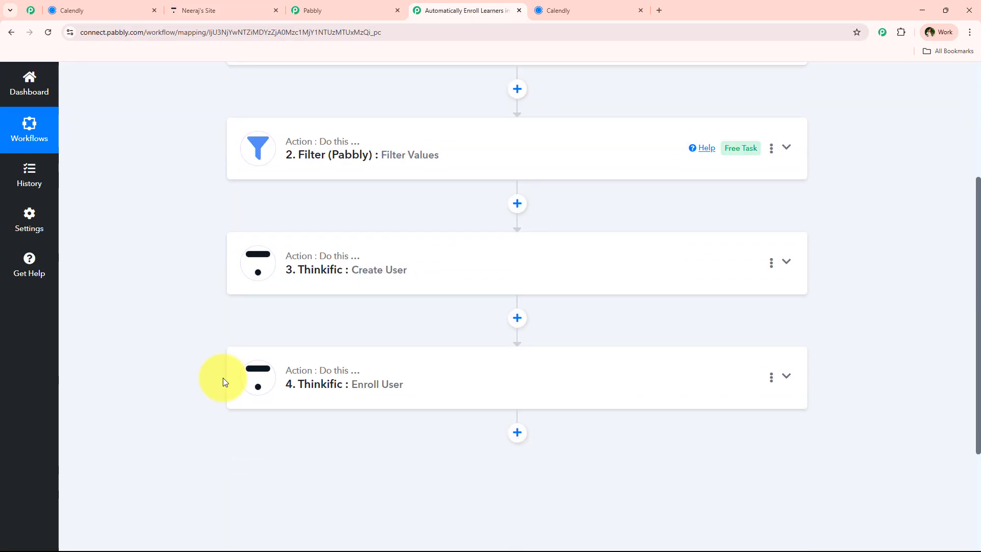
scroll(223, 378, "up", 4)
scroll(290, 329, "down", 1)
scroll(290, 329, "down", 3)
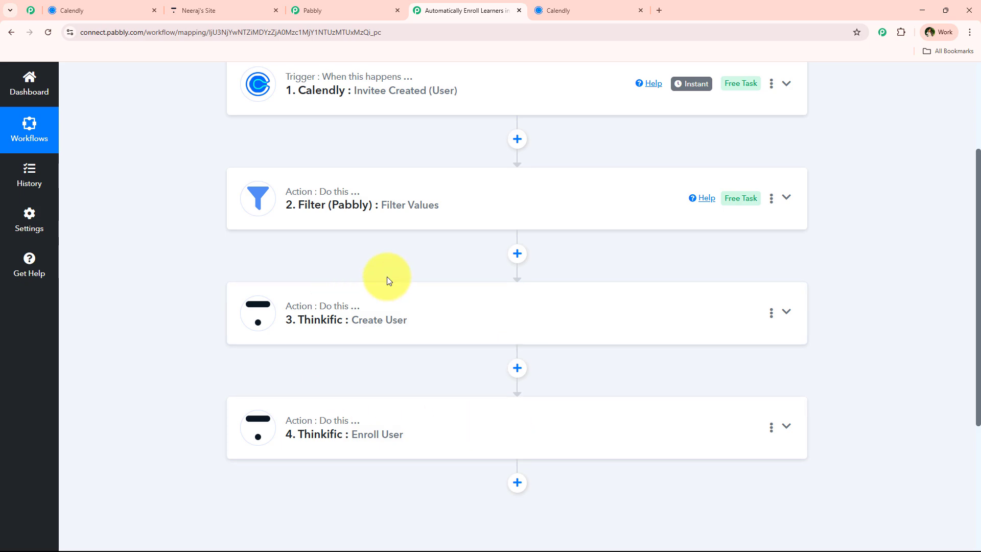
scroll(332, 407, "up", 3)
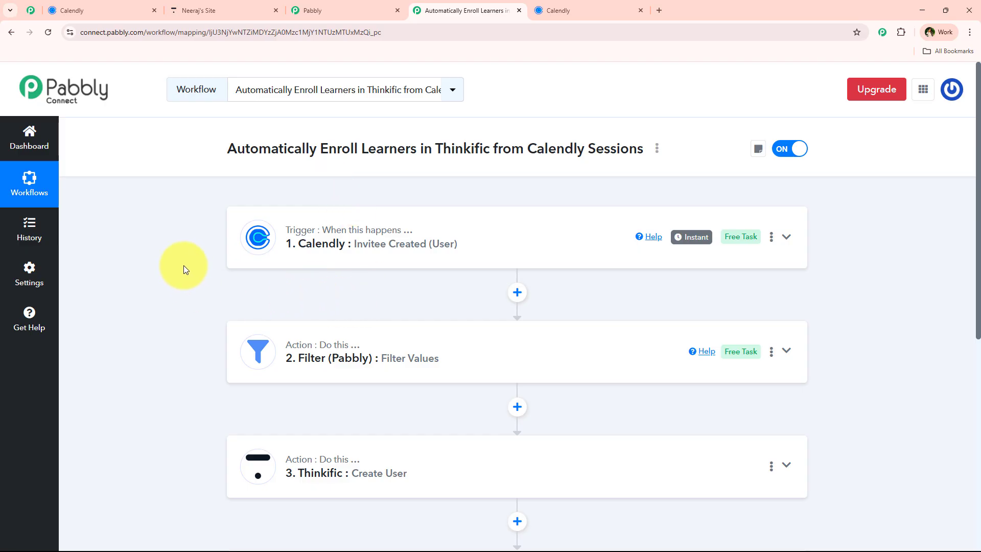
scroll(411, 453, "down", 3)
scroll(405, 455, "up", 3)
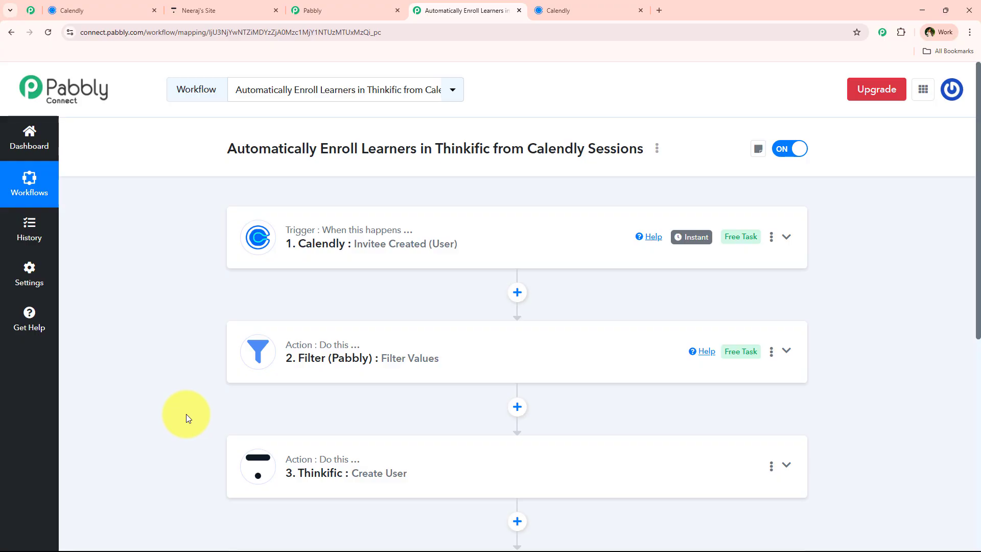
Copy the booking link of Calendly's "30 Minute Meeting with New Students" event and open its scheduling page in the spare browser tab
left_click(557, 10)
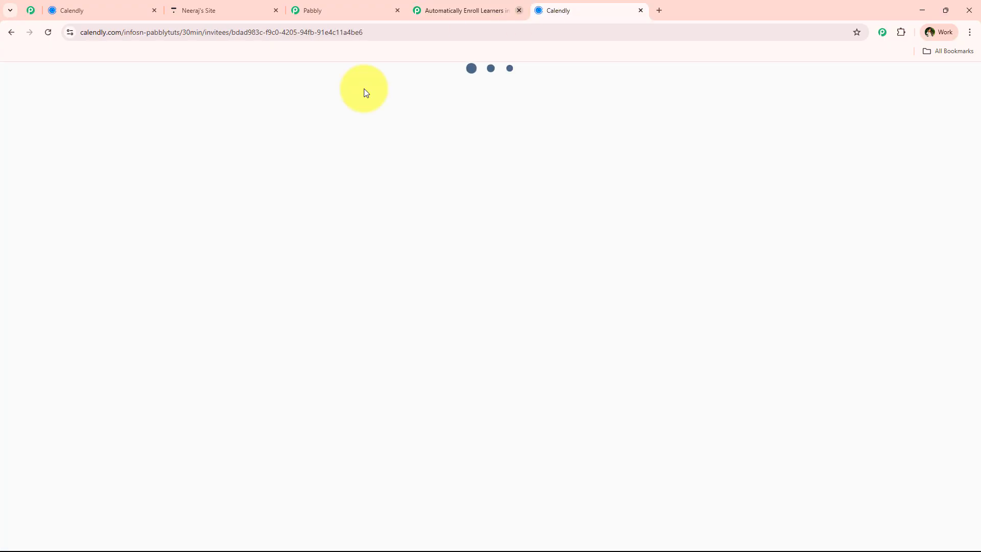
left_click(12, 34)
left_click(13, 35)
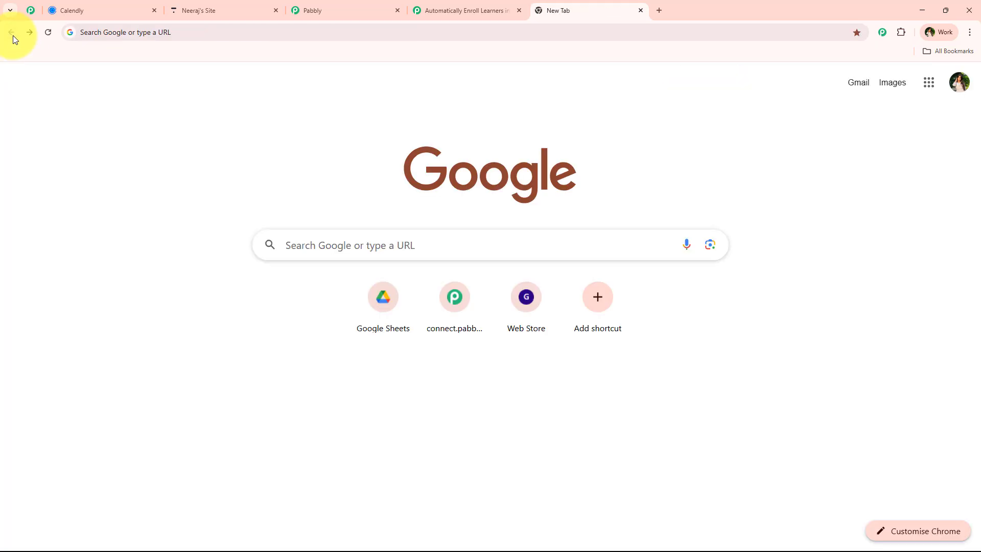
left_click(138, 15)
left_click(874, 250)
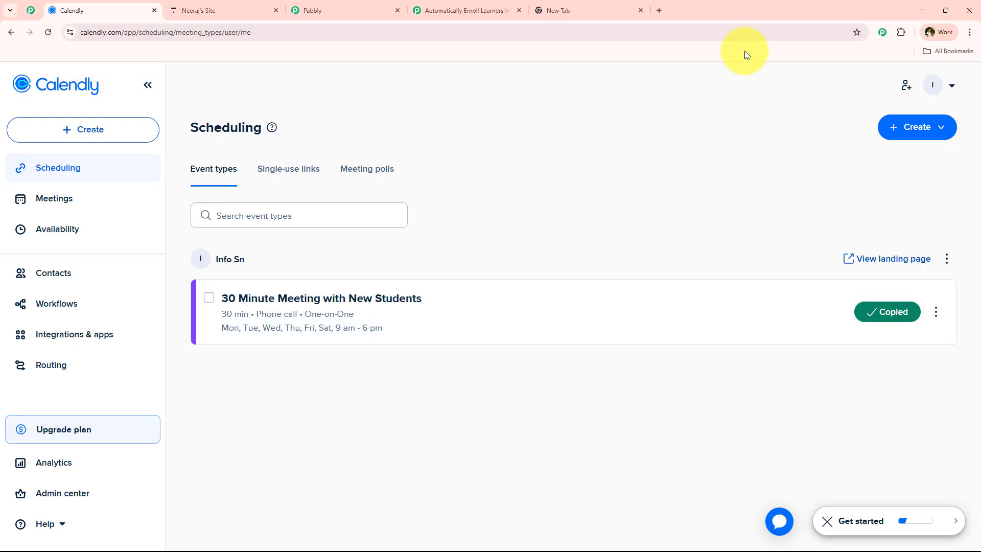
left_click(620, 6)
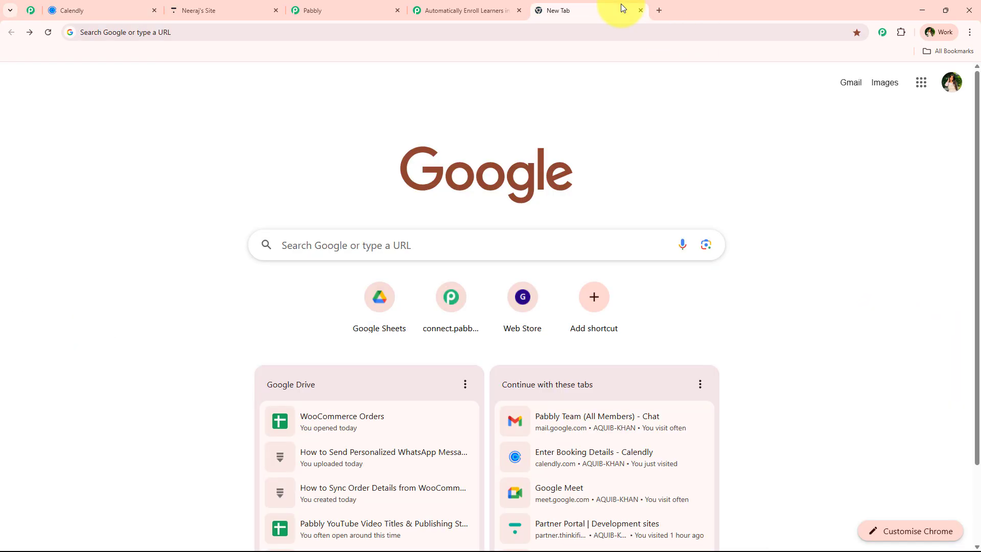
left_click(622, 29)
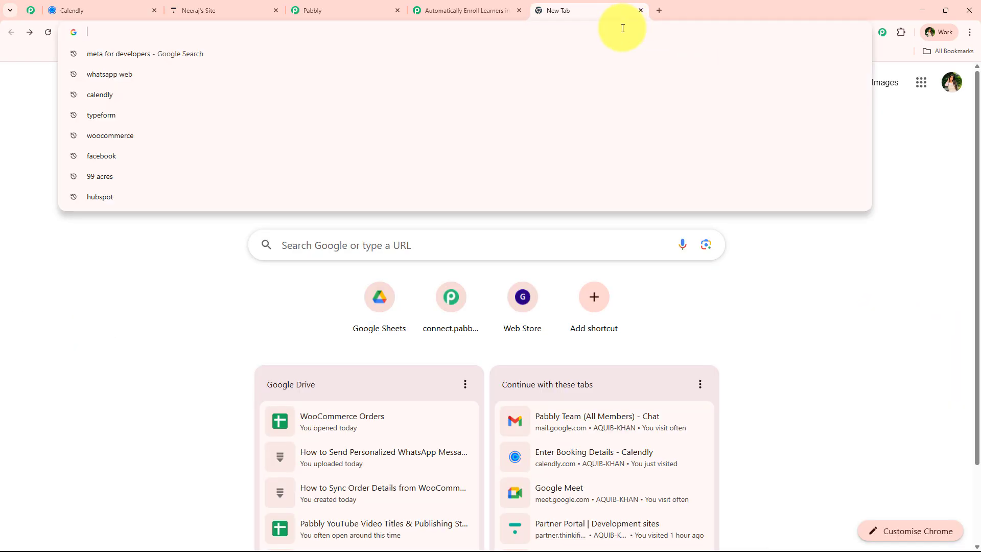
key("ctrl+v")
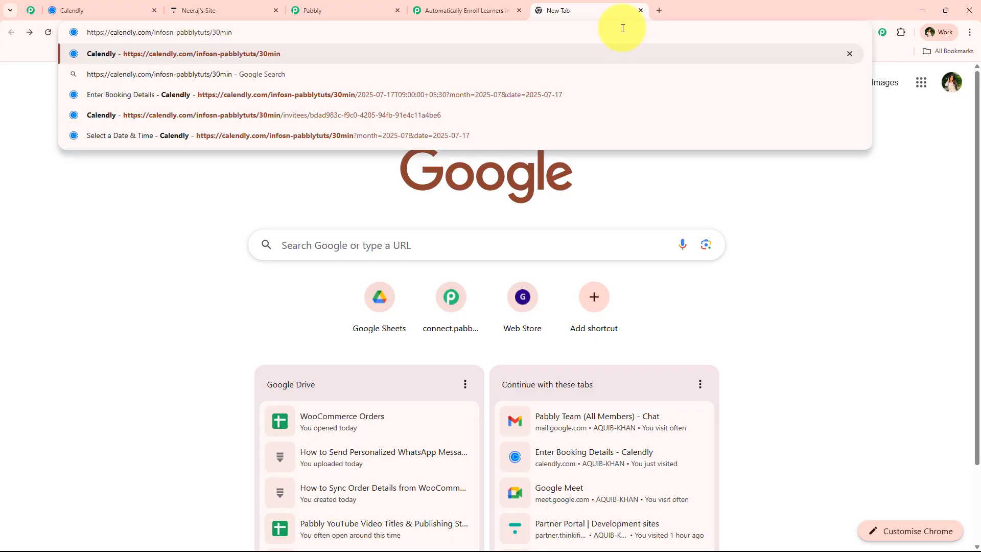
key("Return")
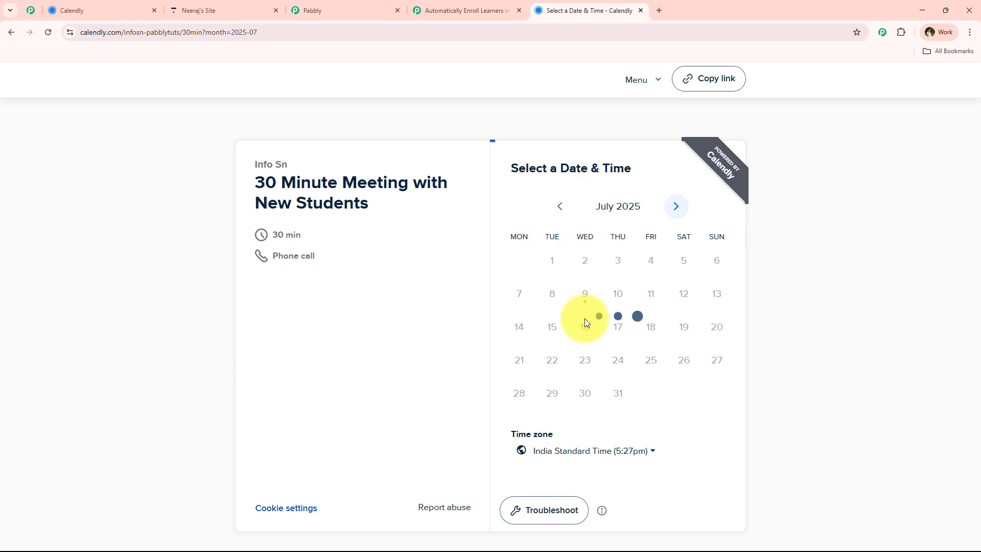
Select Wednesday, July 23, 2025 at 9:30am as the meeting slot and proceed to the booking details
left_click(586, 358)
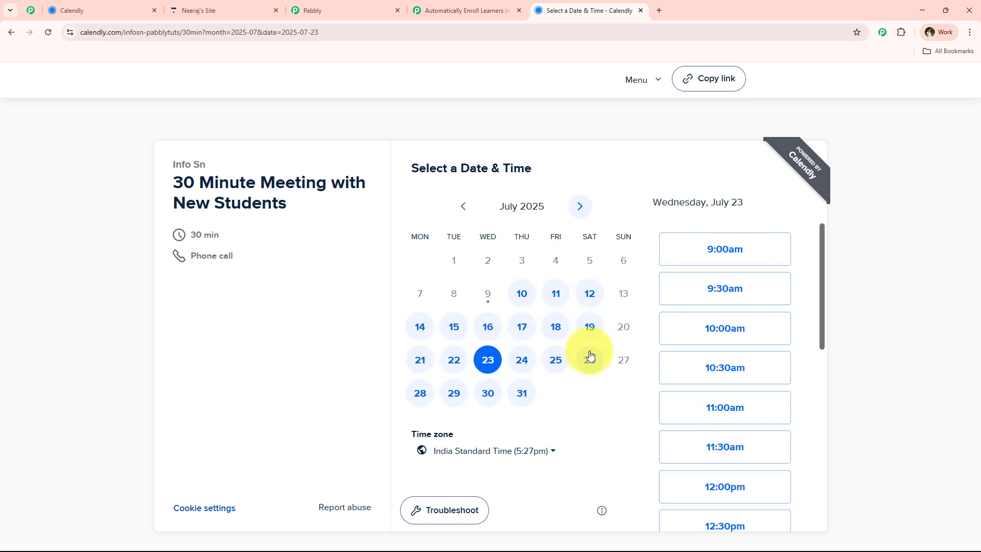
left_click(696, 290)
left_click(788, 286)
Fill in the test invitee's first name, last name, email and phone number with the saved details and schedule the event
left_click(497, 205)
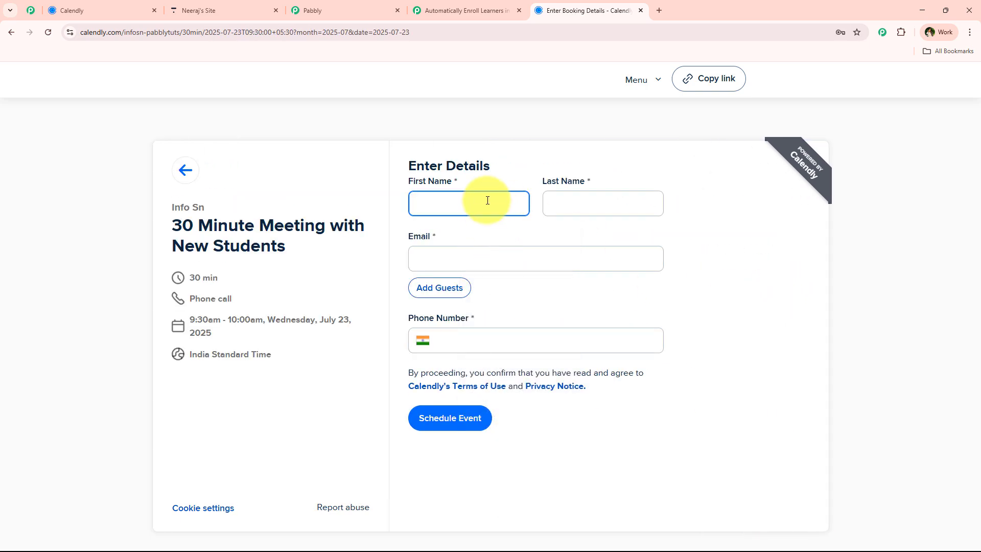
left_click(488, 200)
left_click(516, 300)
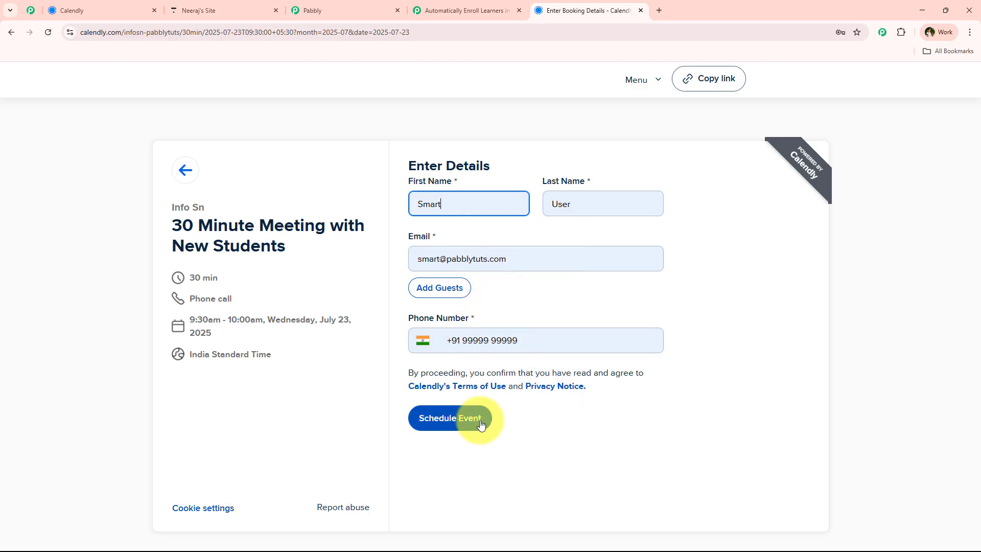
left_click(480, 422)
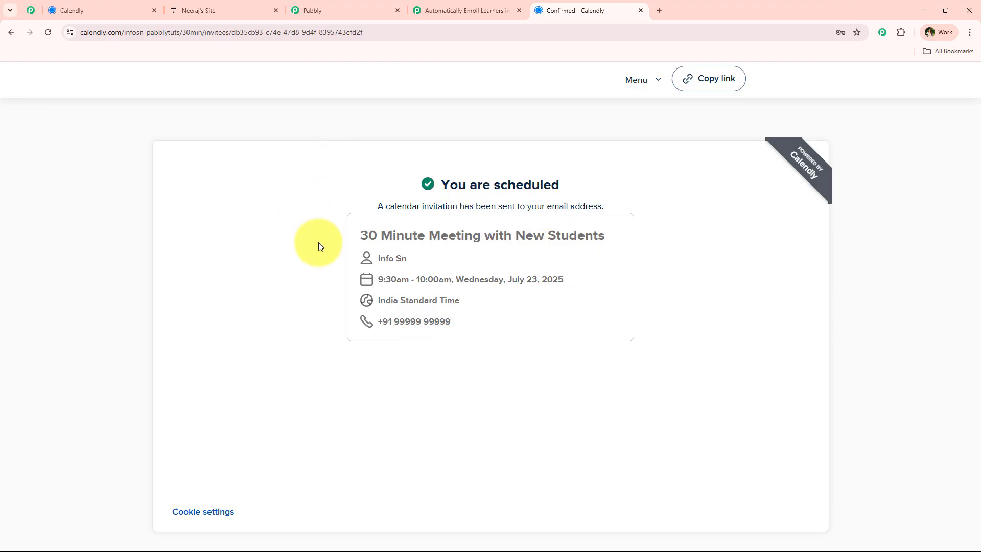
Switch to Thinkific and check the newly booked invitee's enrollments in the Users section for the PHP course
left_click(202, 10)
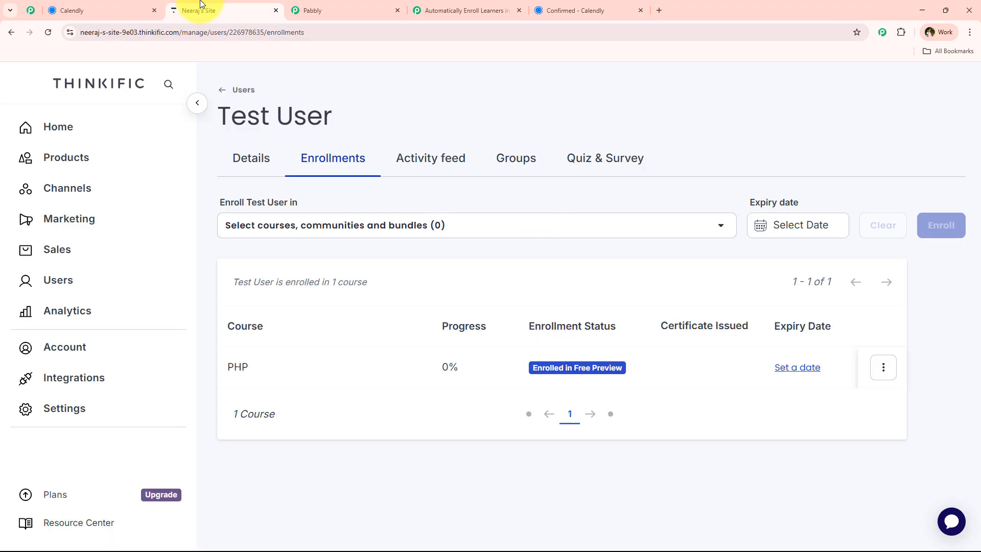
left_click(88, 279)
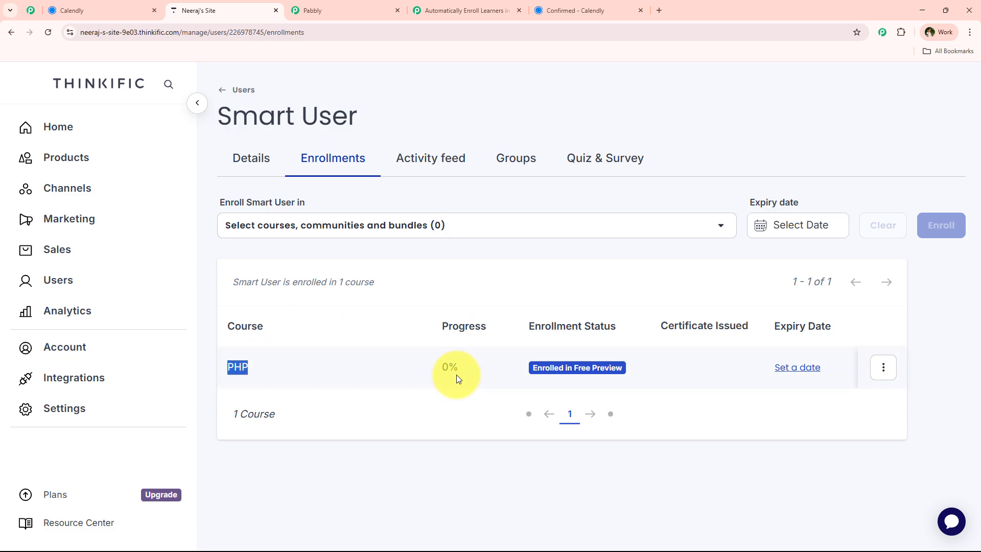
Return to Pabbly Connect and review the workflow steps alongside the Calendly booking confirmation and the Thinkific enrollment page
left_click(437, 10)
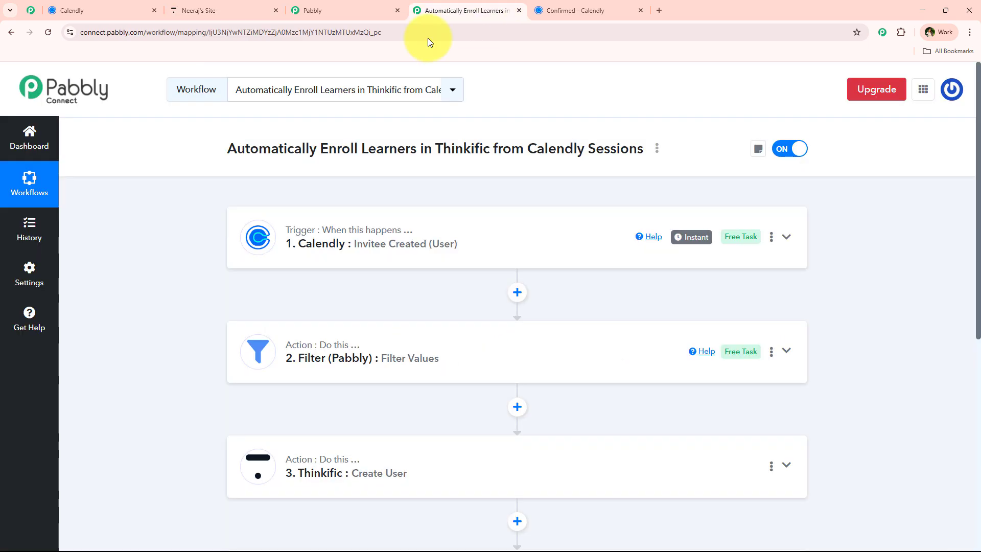
scroll(204, 409, "down", 3)
scroll(194, 418, "up", 3)
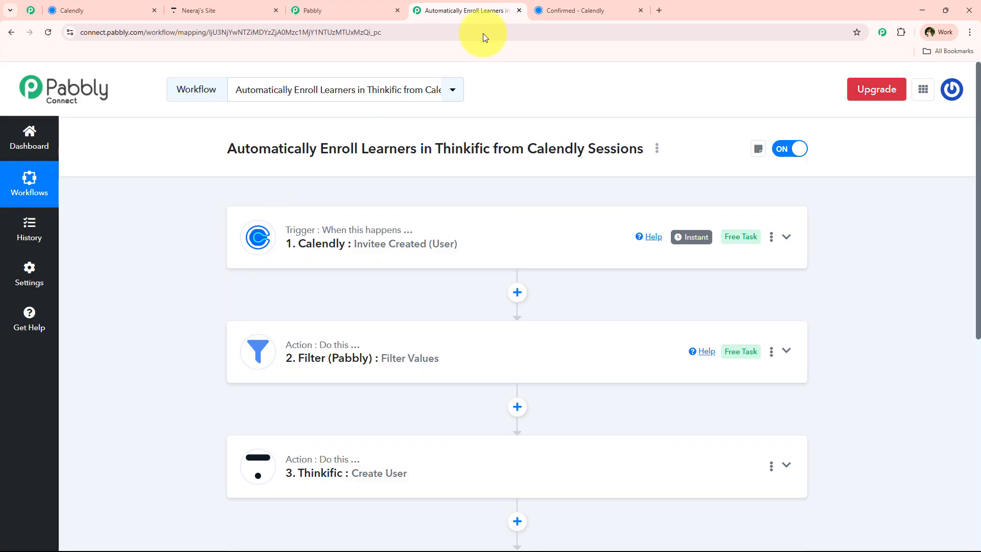
left_click(542, 10)
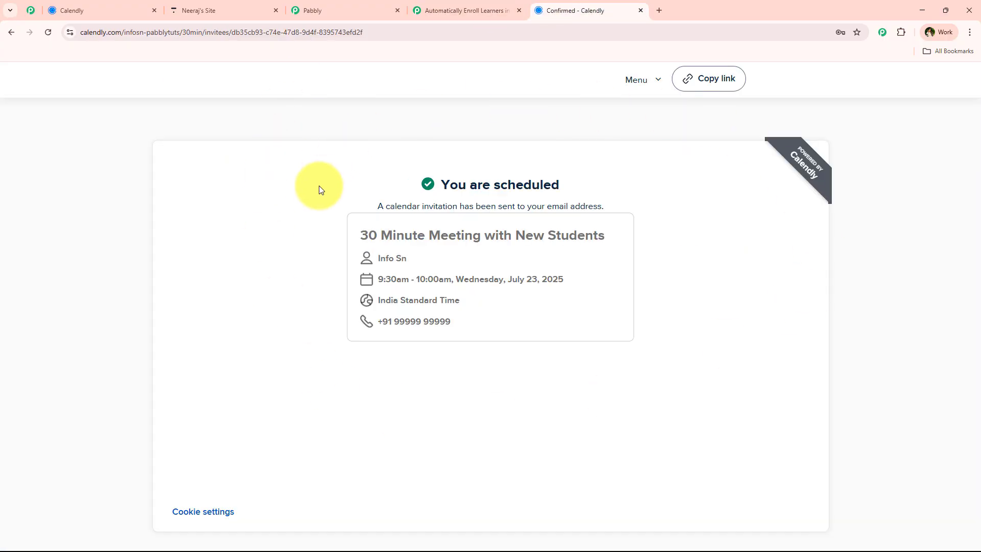
left_click(214, 10)
left_click(426, 10)
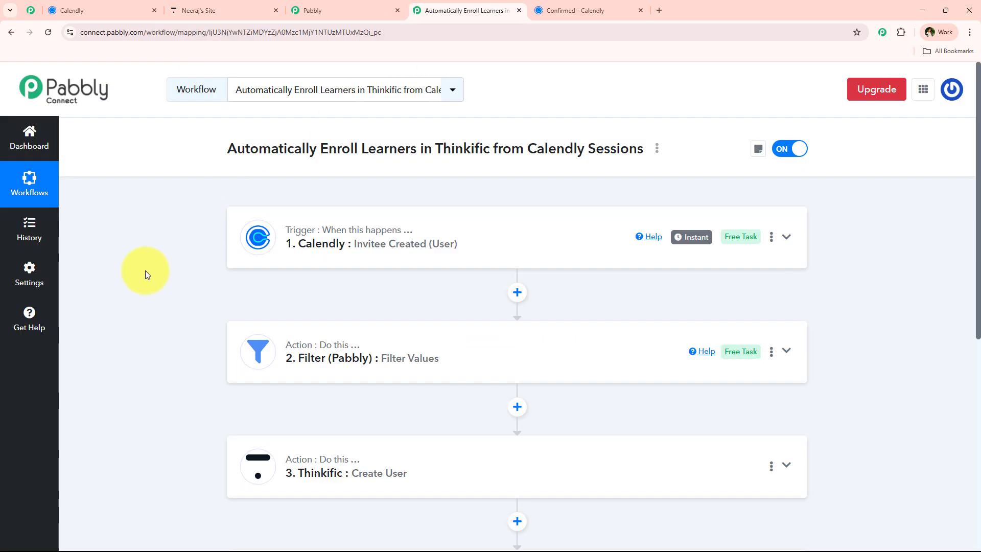
scroll(156, 286, "down", 2)
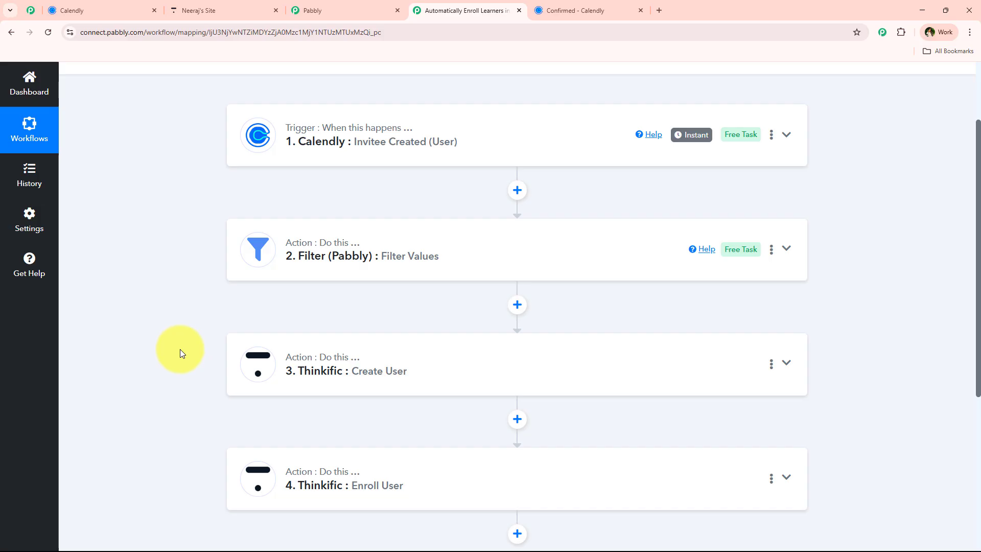
scroll(180, 348, "up", 2)
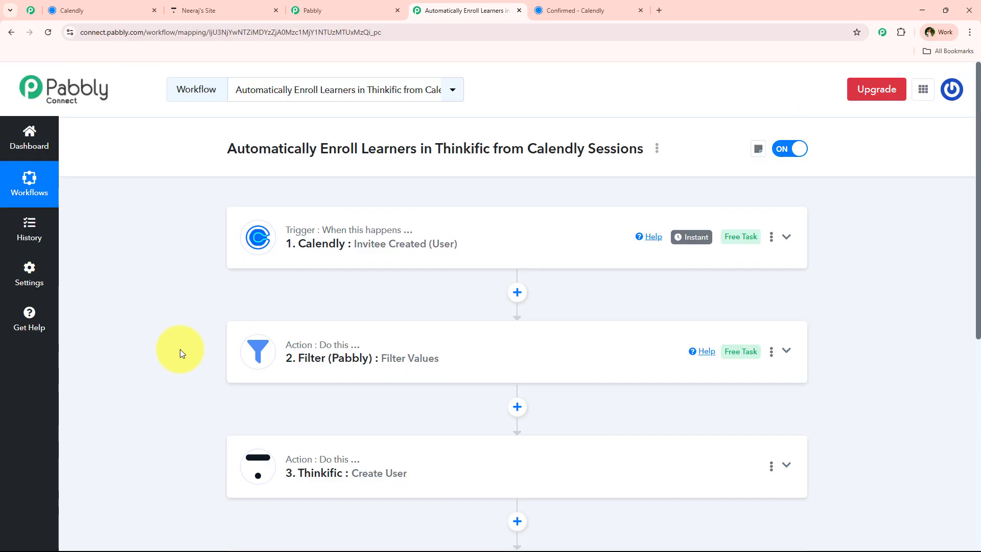